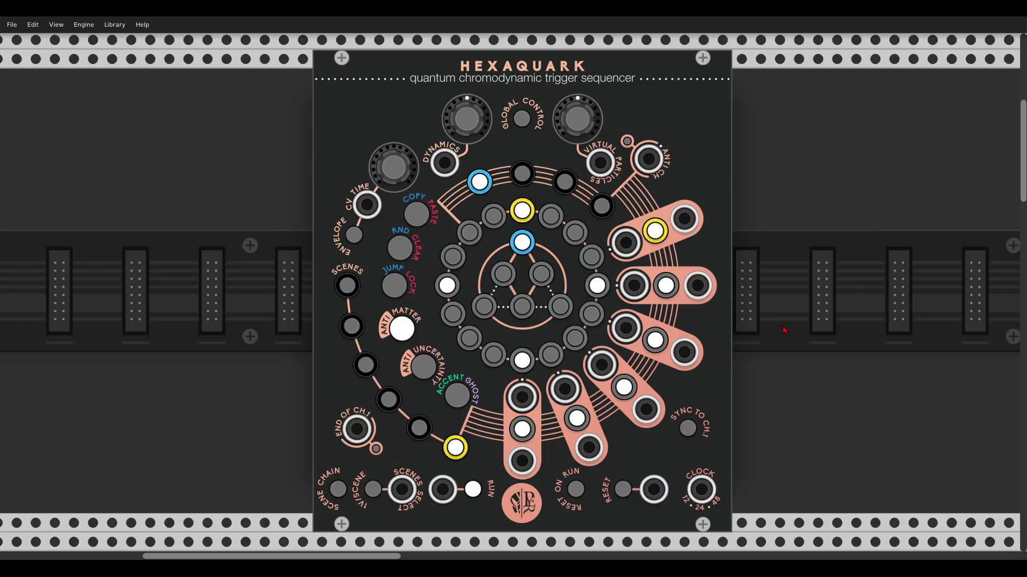
Mute the 4MIX master output in the CLKD and GATE-SEQ-64 demo patch
scroll(784, 330, down, 5)
ctrl+scroll(785, 324, down, 3)
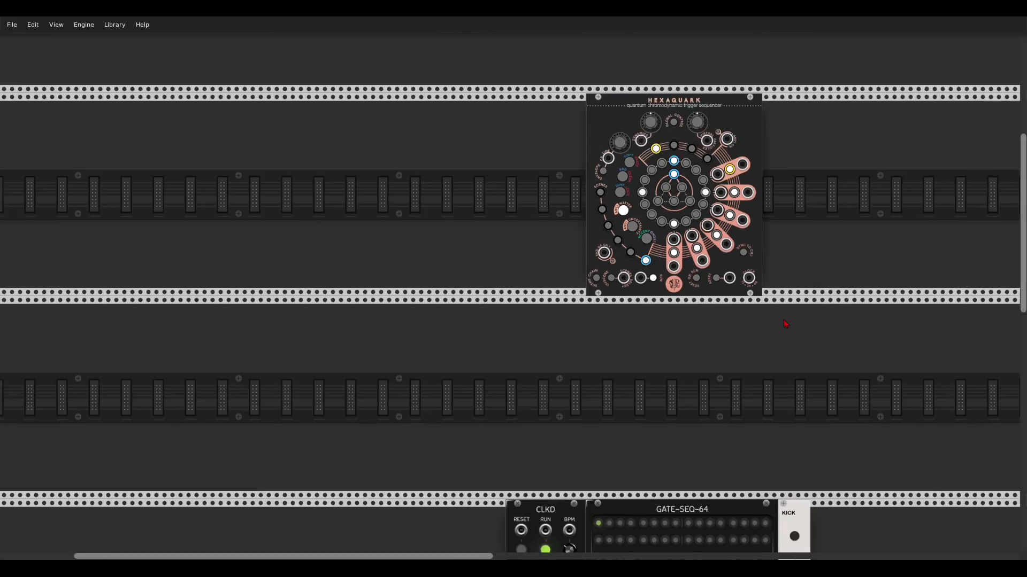
scroll(787, 321, down, 10)
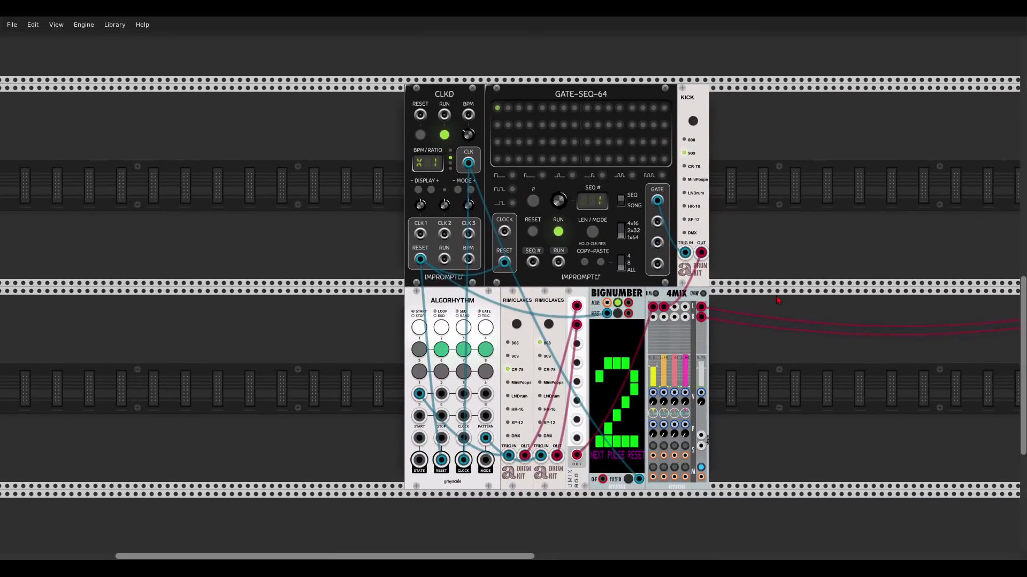
ctrl+scroll(781, 268, up, 3)
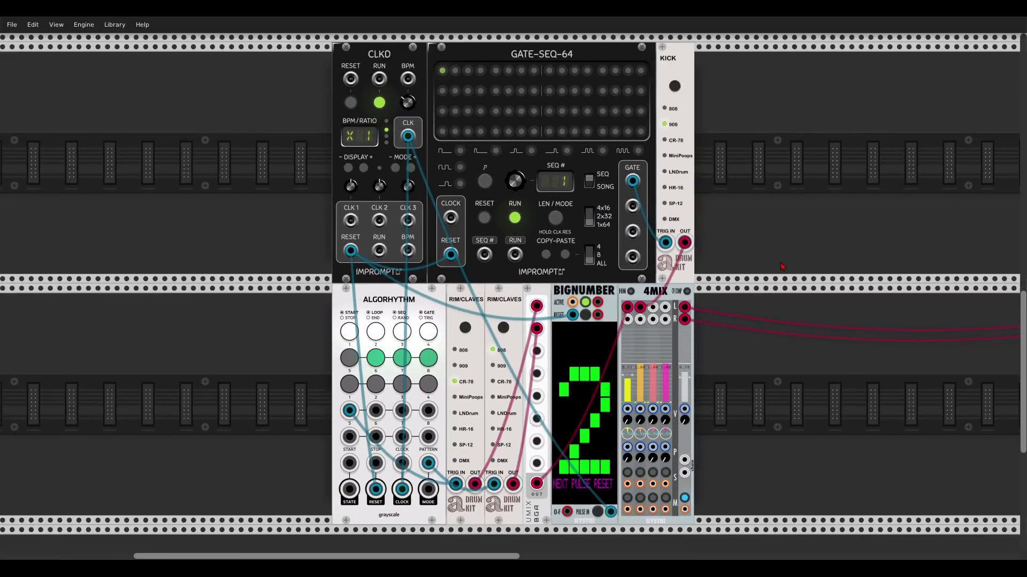
scroll(770, 284, up, 1)
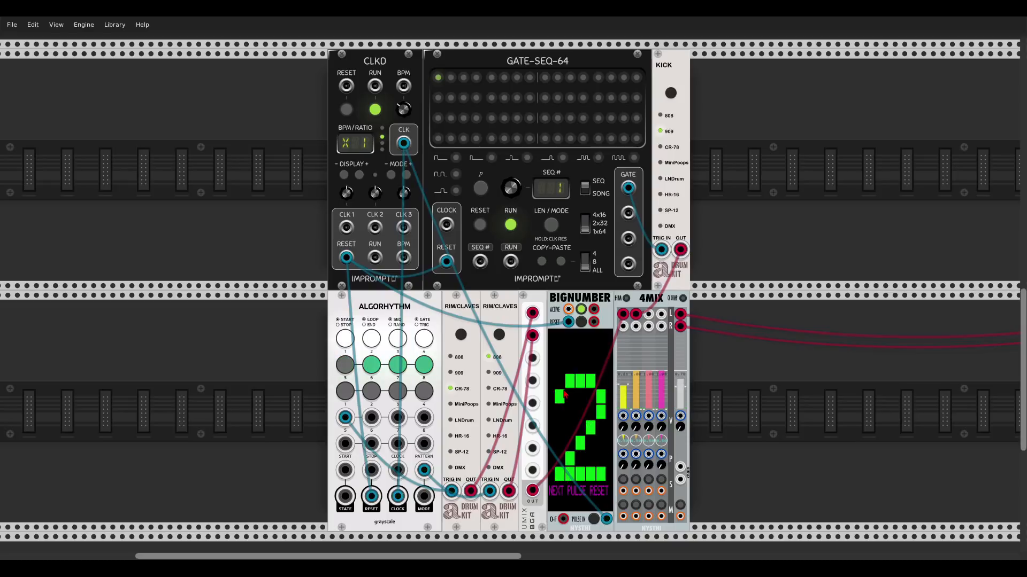
click(681, 506)
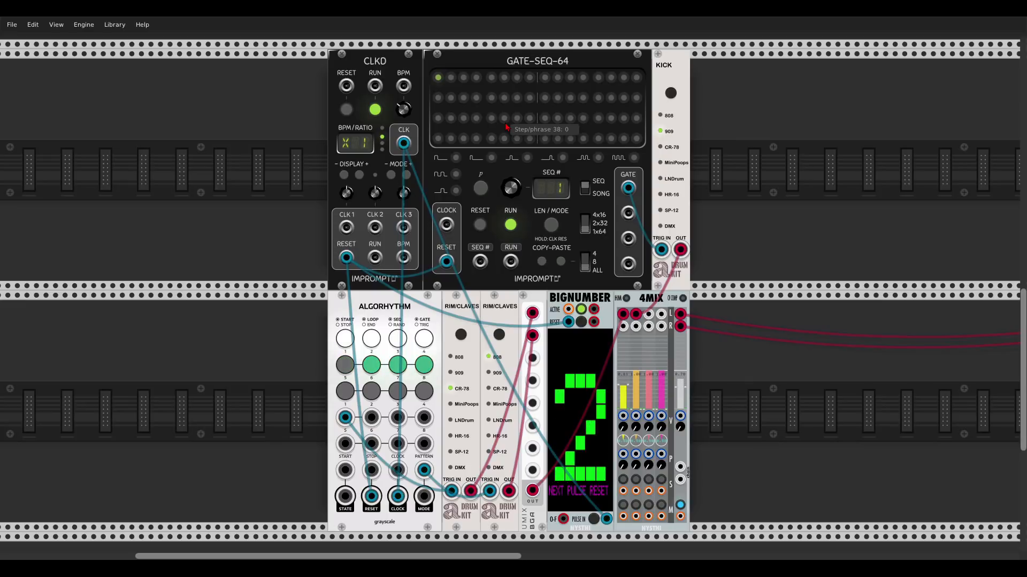
Patch CLKD's CLK 1 output into GATE-SEQ-64's clock input and turn on the sequencer's steps across all four rows
drag(347, 227, 446, 225)
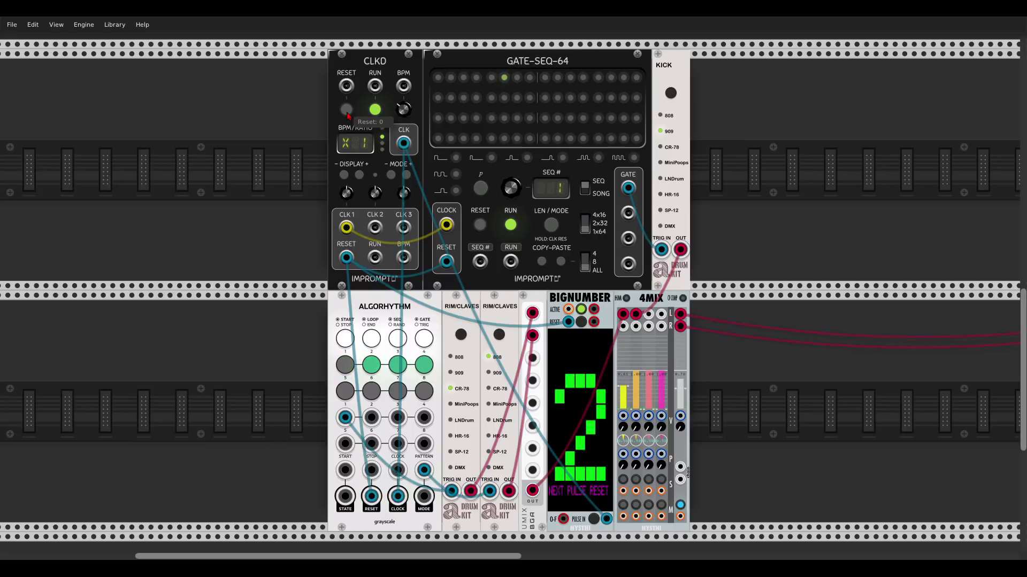
mouse_move(450, 77)
mouse_down()
mouse_move(637, 80)
mouse_move(596, 98)
mouse_move(474, 98)
mouse_move(439, 109)
mouse_move(455, 119)
mouse_move(623, 119)
mouse_move(505, 120)
mouse_move(444, 140)
mouse_move(634, 146)
mouse_up()
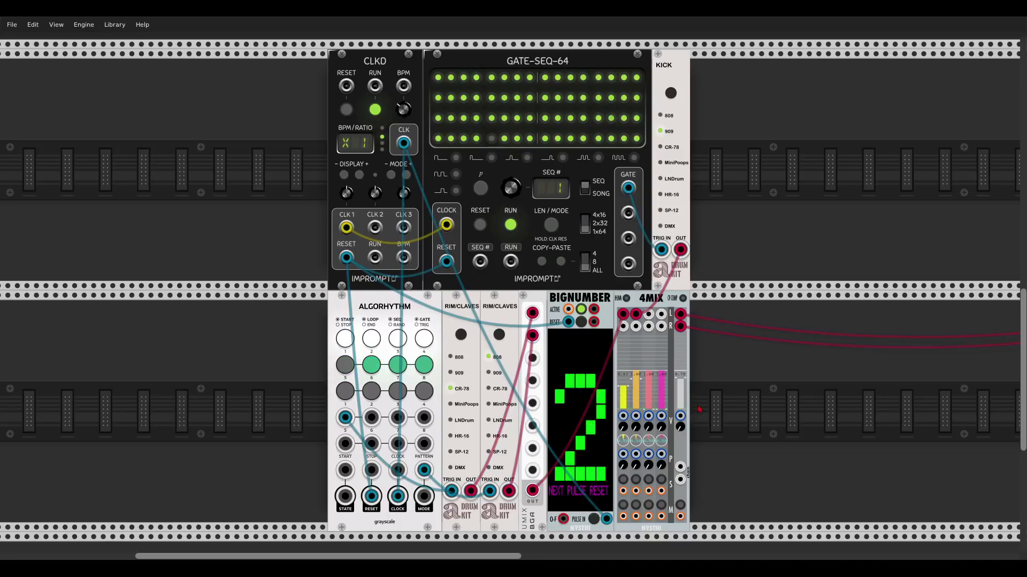
Mute the 4MIX master, set CLKD's CLK 1 ratio to x4 and reset the clock
click(681, 505)
drag(347, 193, 347, 195)
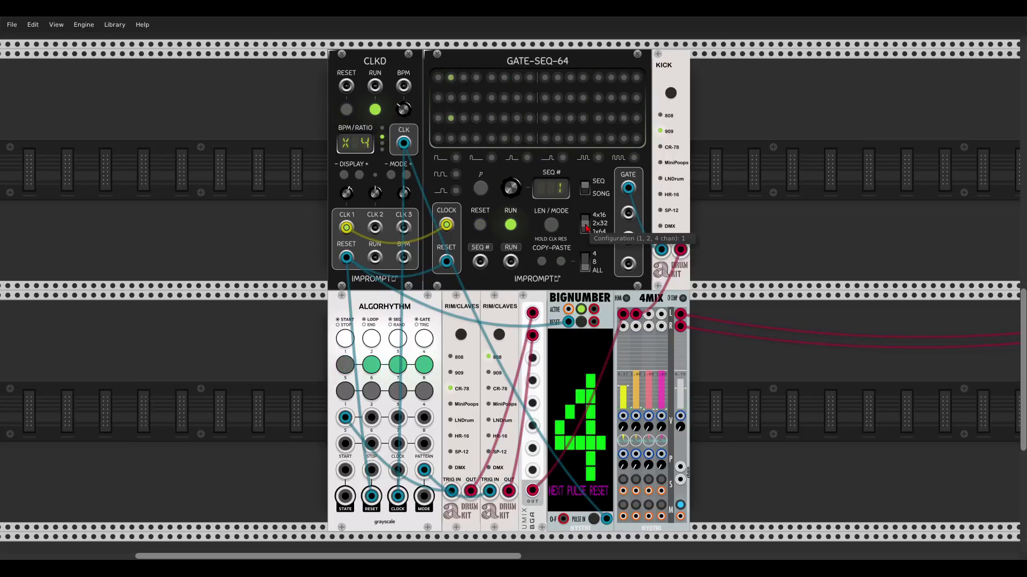
click(347, 110)
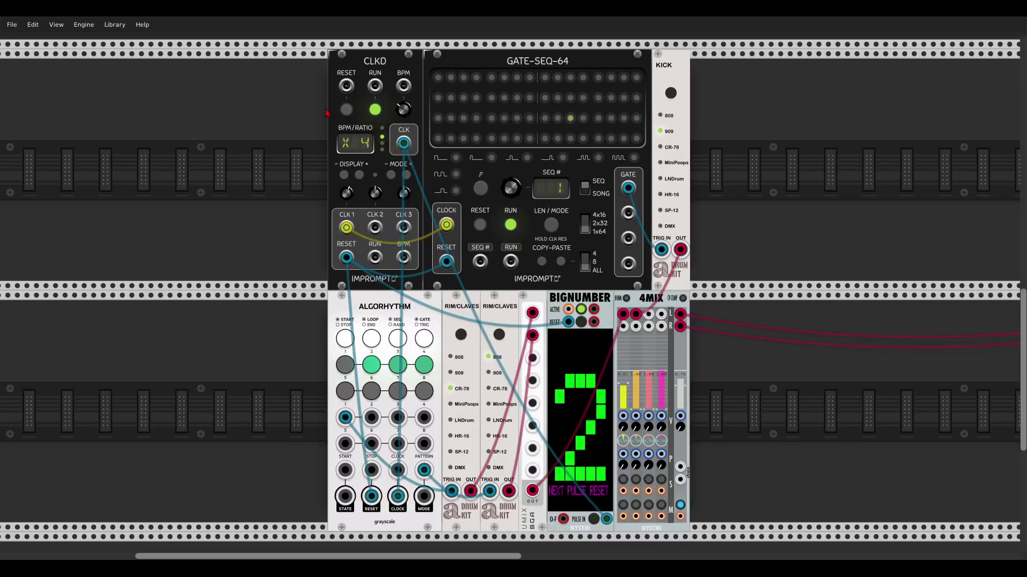
Turn on steps 1, 5, 9 and 13 in each row of GATE-SEQ-64, plus an extra step in the third row
click(437, 81)
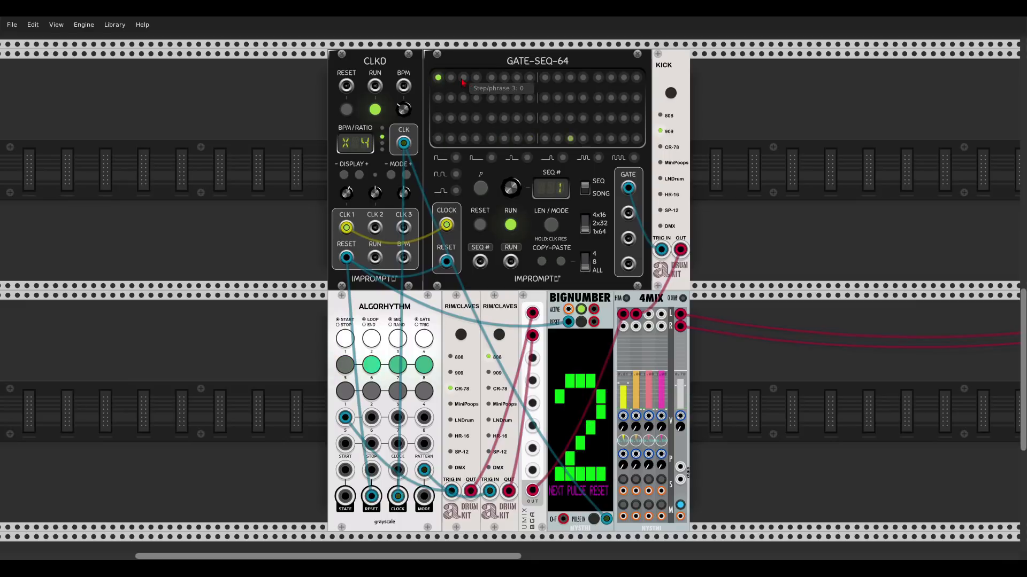
click(491, 79)
click(544, 78)
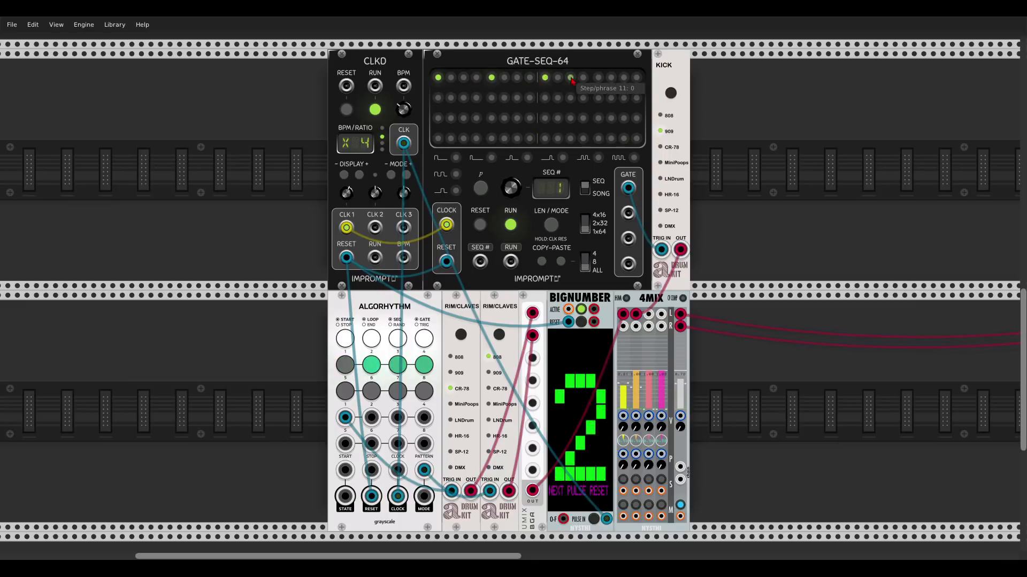
click(598, 77)
drag(438, 99, 439, 140)
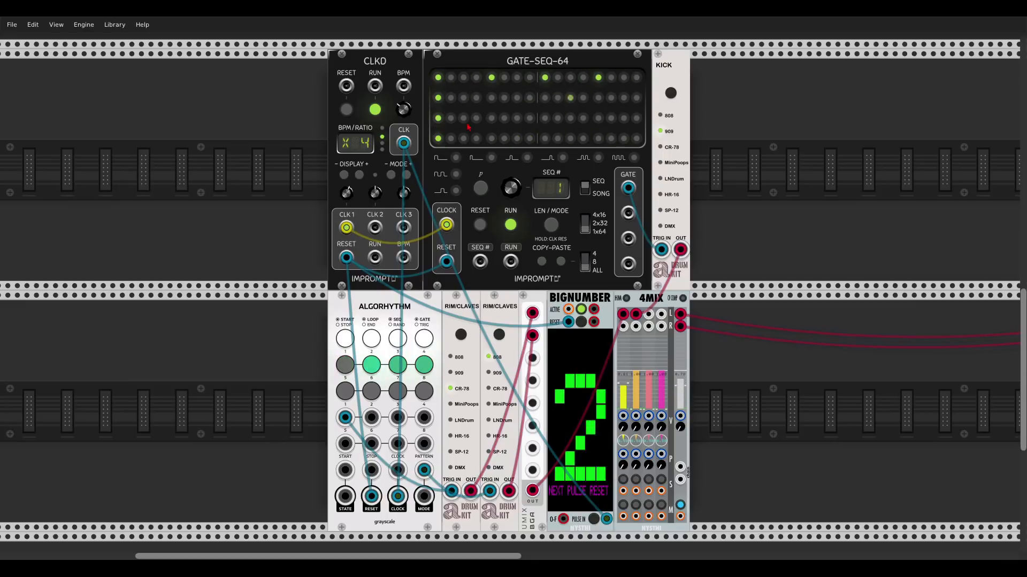
drag(492, 100, 492, 143)
drag(545, 99, 546, 141)
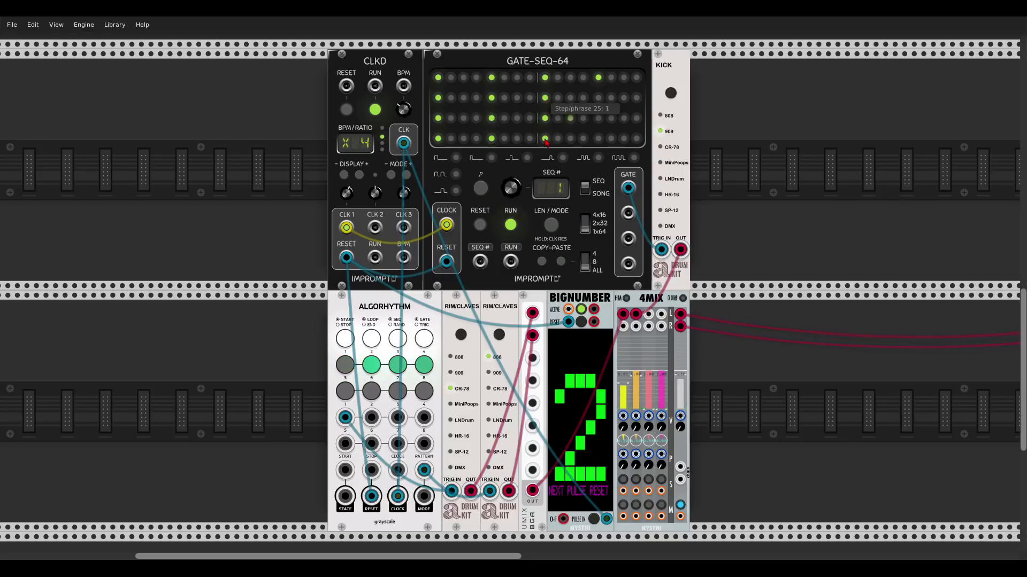
drag(598, 99, 601, 143)
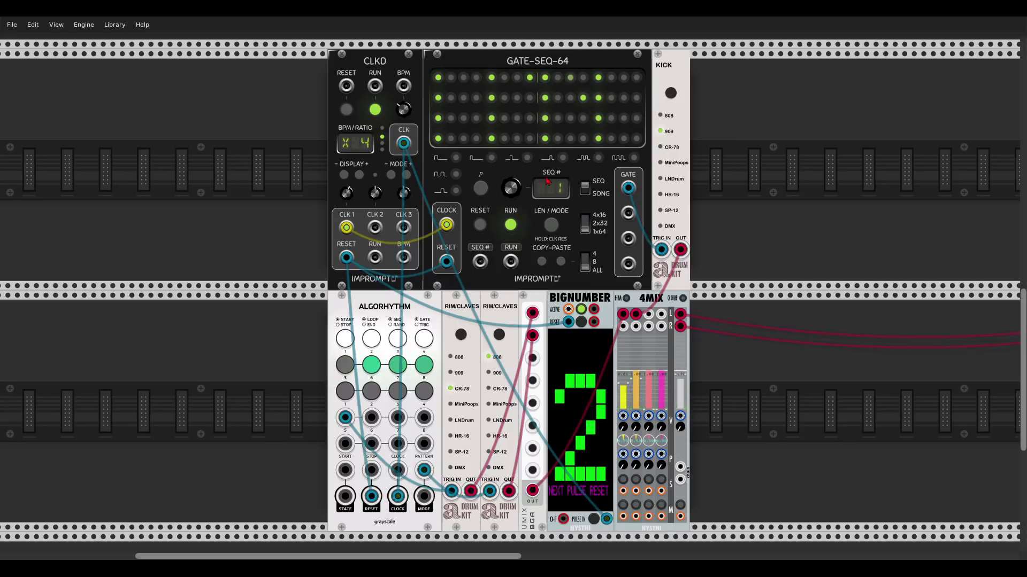
click(520, 122)
With the 4MIX master muted, set CLKD's CLK 1 ratio to x24 and toggle GATE-SEQ-64's length/mode setting
click(680, 506)
drag(346, 194, 347, 134)
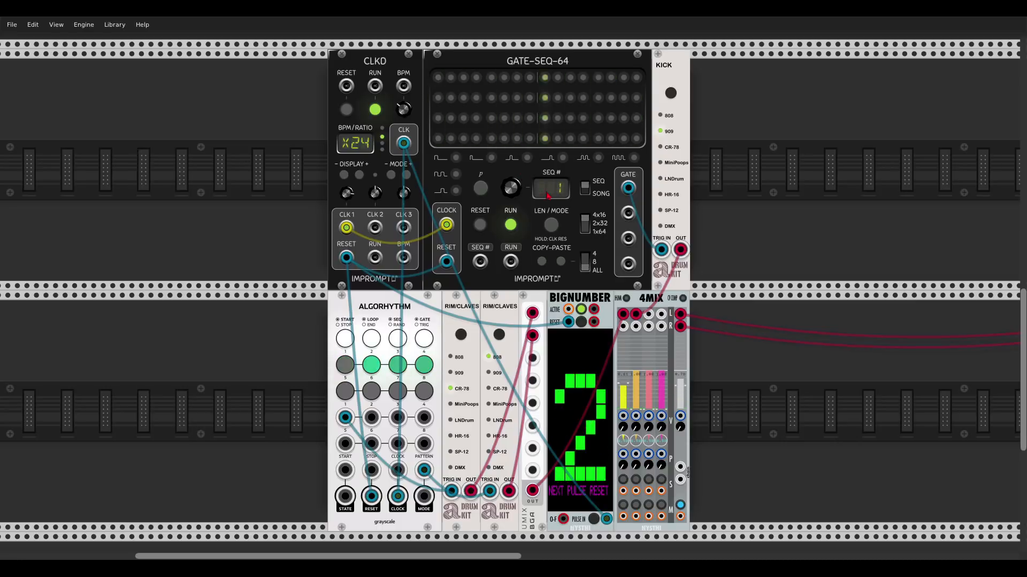
click(551, 225)
Reset the clock, toggle a step in GATE-SEQ-64's third row and mute the 4MIX master
click(347, 111)
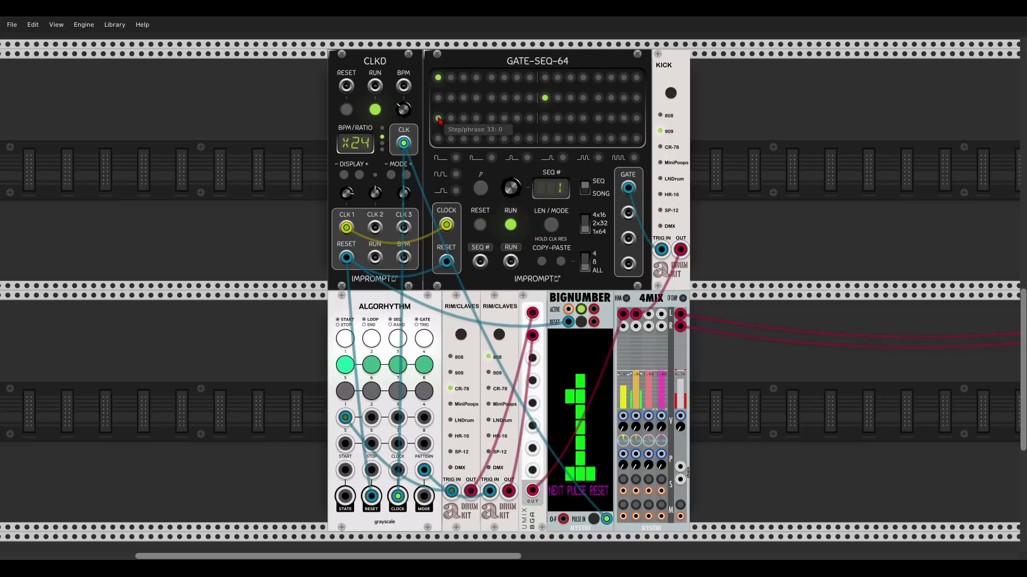
click(545, 118)
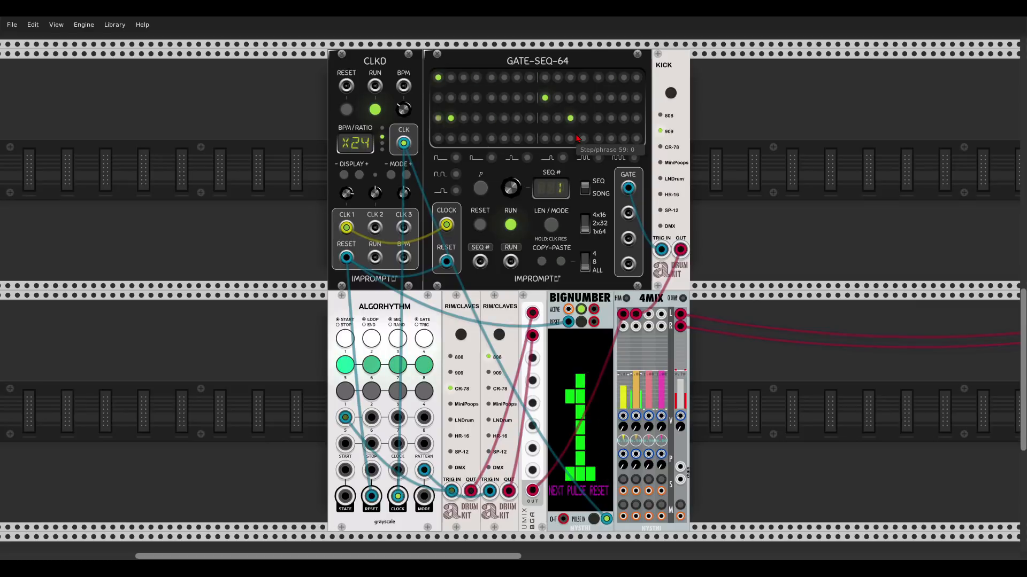
click(680, 505)
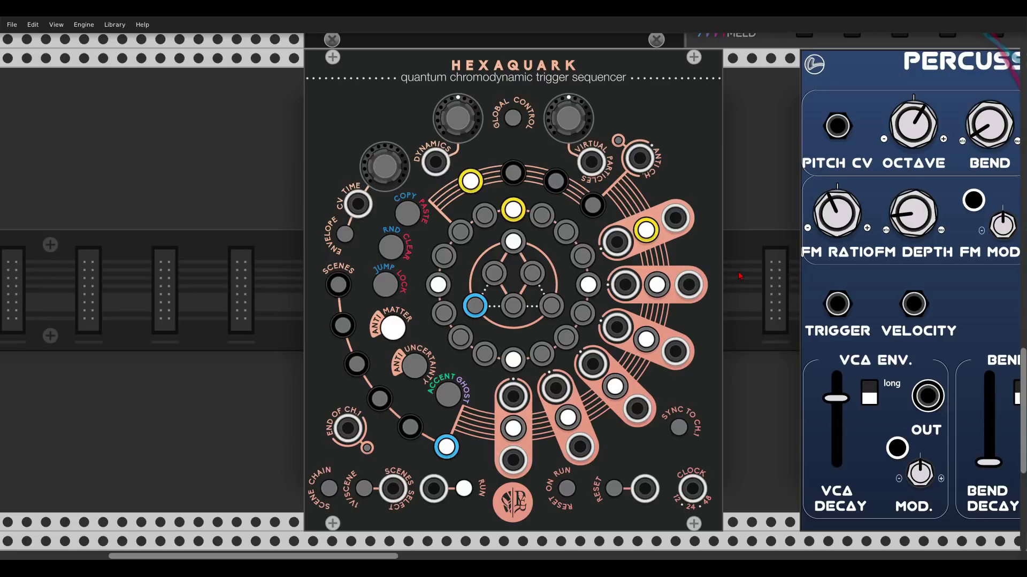
Patch the clock module's x24 CLK 1 output into Hexaquark's CLOCK input
drag(753, 271, 628, 141)
scroll(545, 342, up, 3)
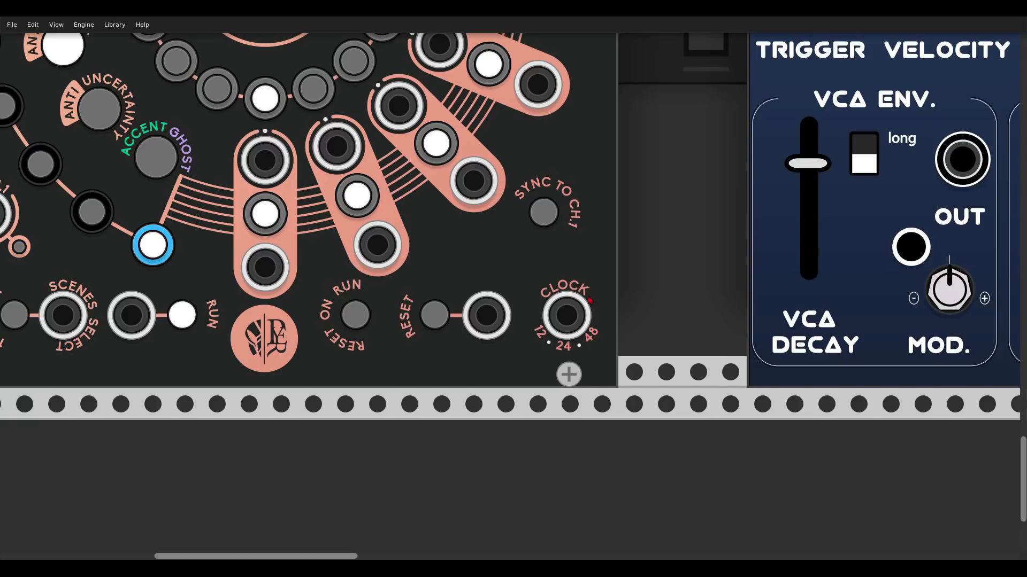
scroll(595, 343, down, 3)
scroll(655, 199, up, 5)
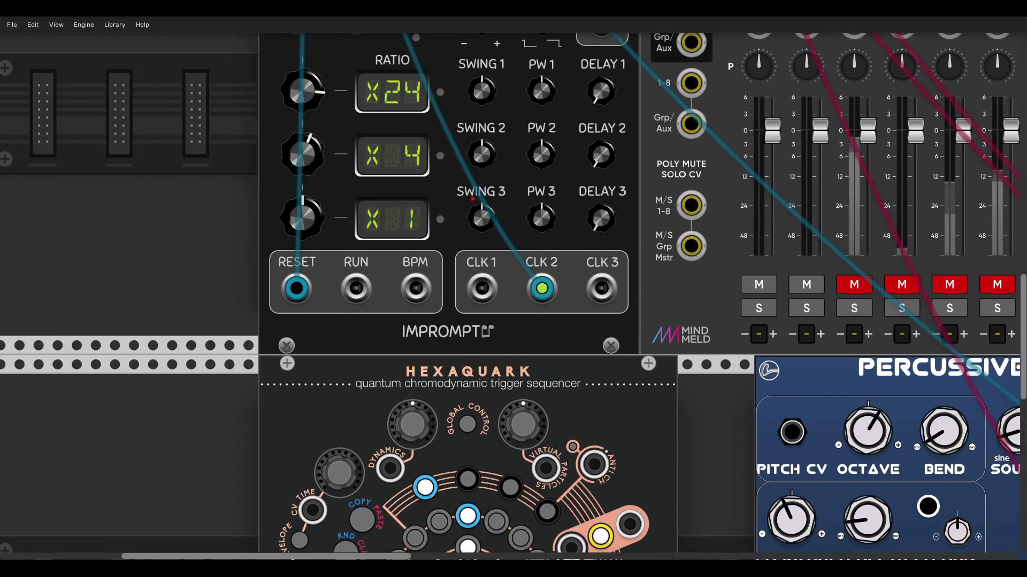
drag(482, 289, 647, 466)
scroll(513, 326, down, 10)
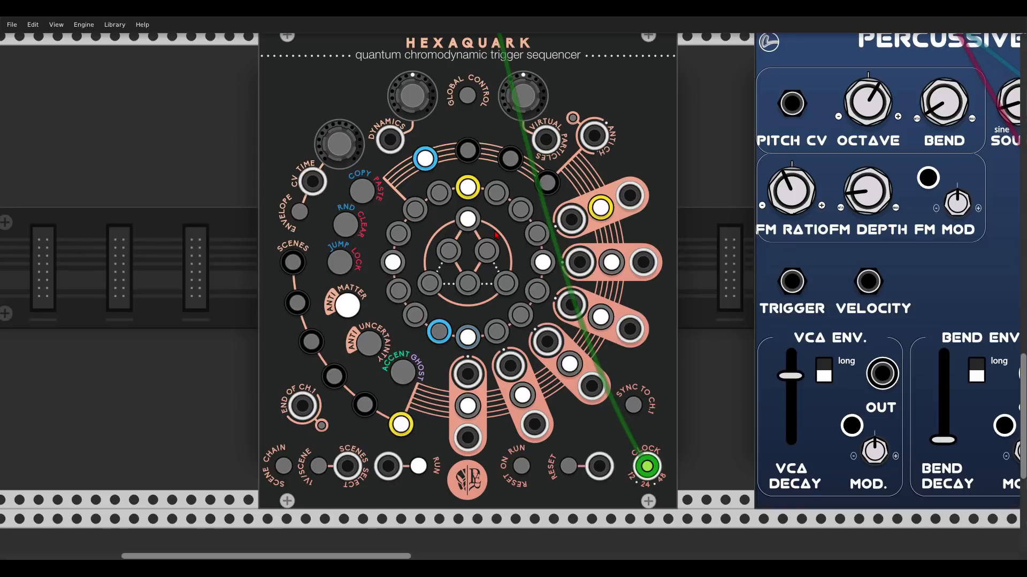
scroll(626, 236, down, 5)
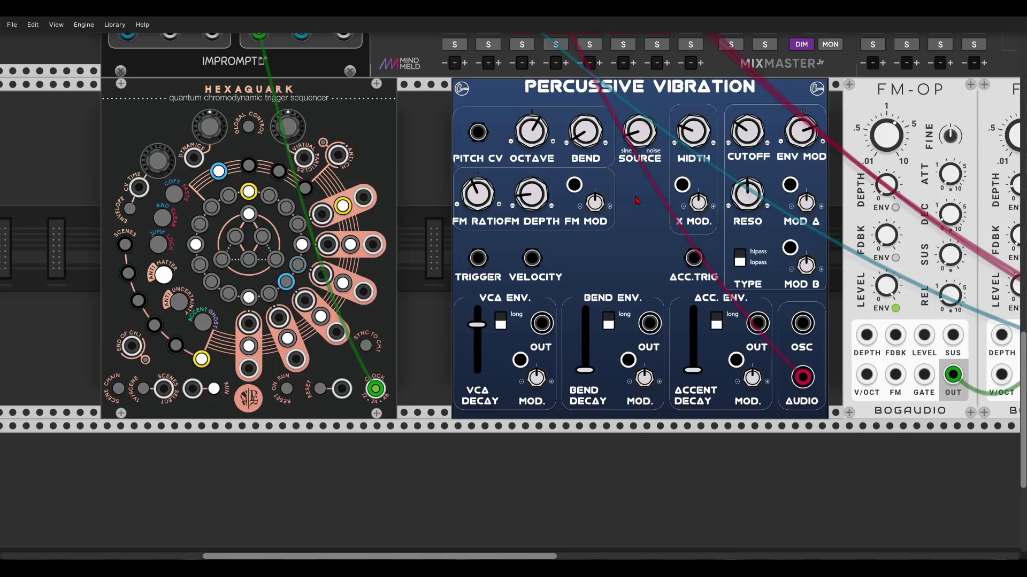
drag(313, 246, 473, 247)
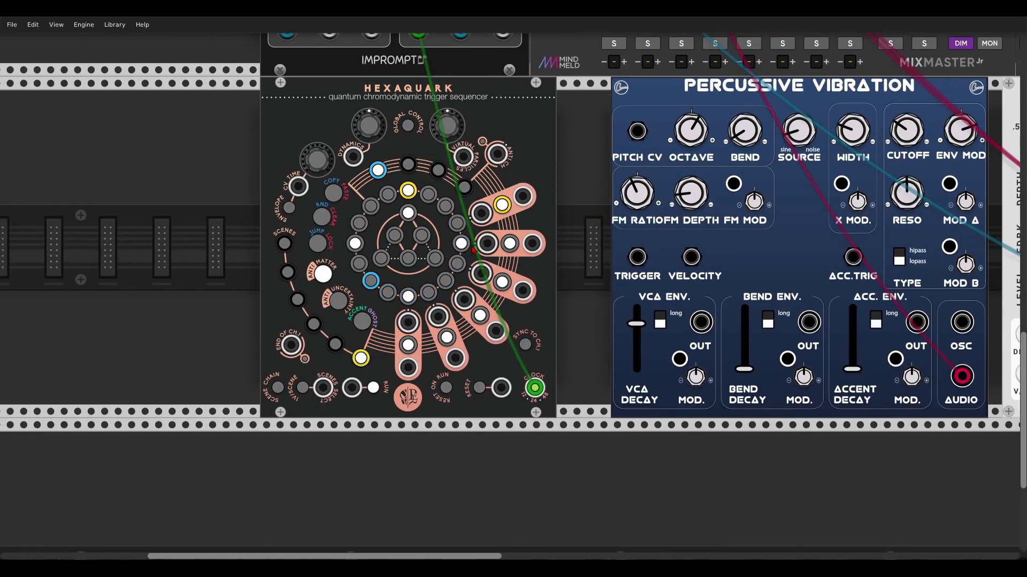
scroll(473, 248, up, 4)
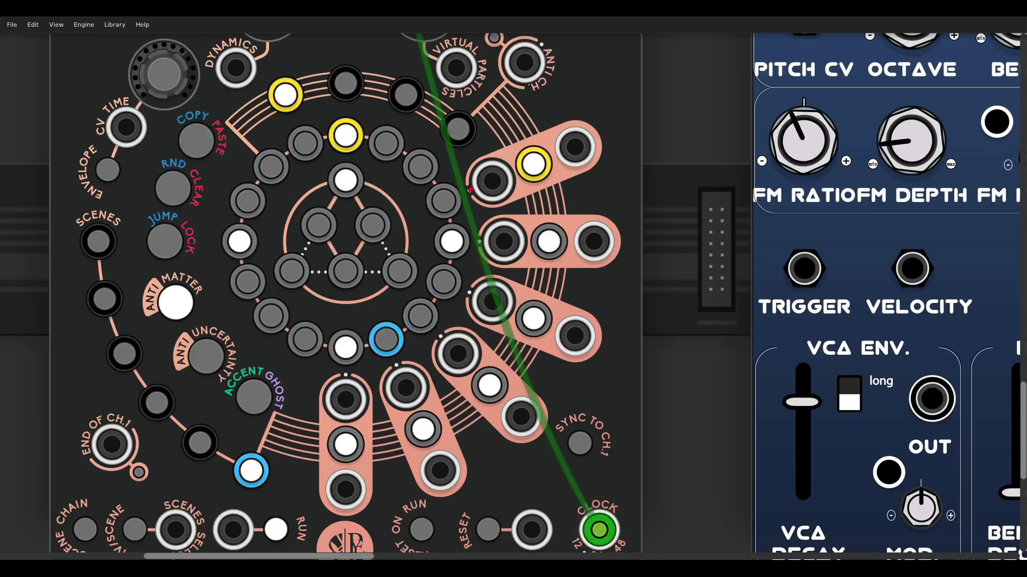
drag(490, 183, 803, 269)
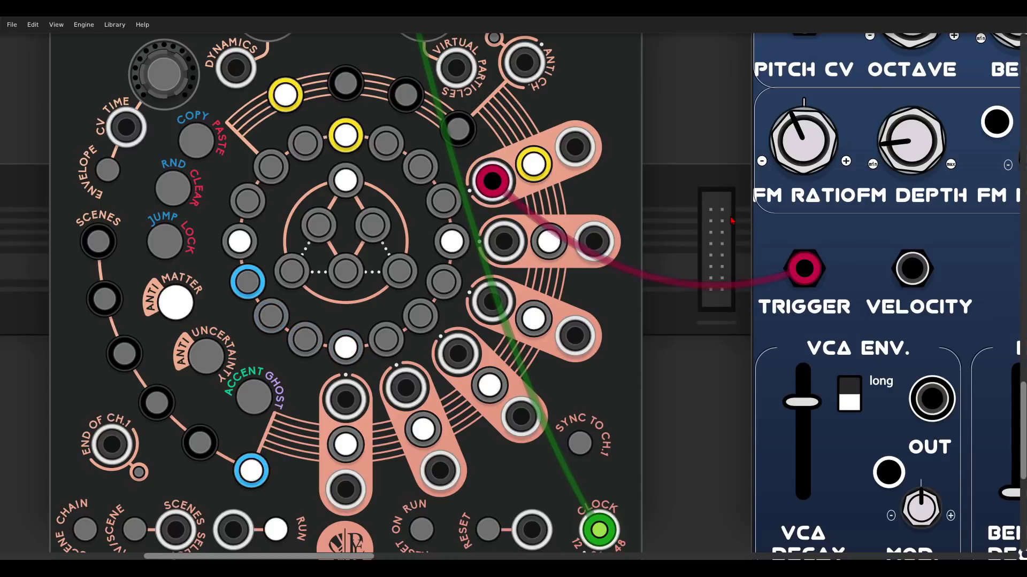
scroll(625, 203, down, 5)
drag(625, 203, 521, 224)
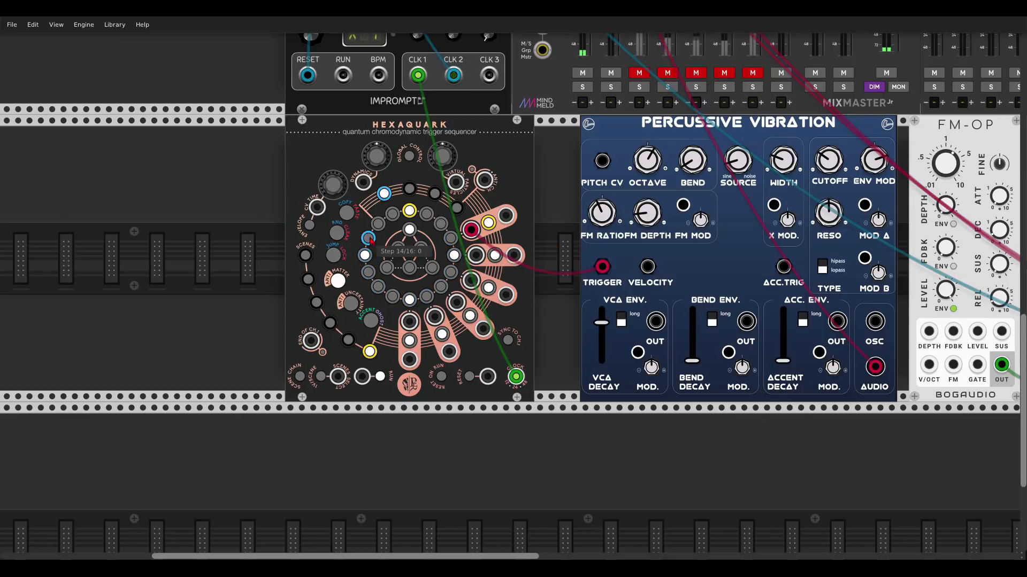
scroll(365, 269, up, 4)
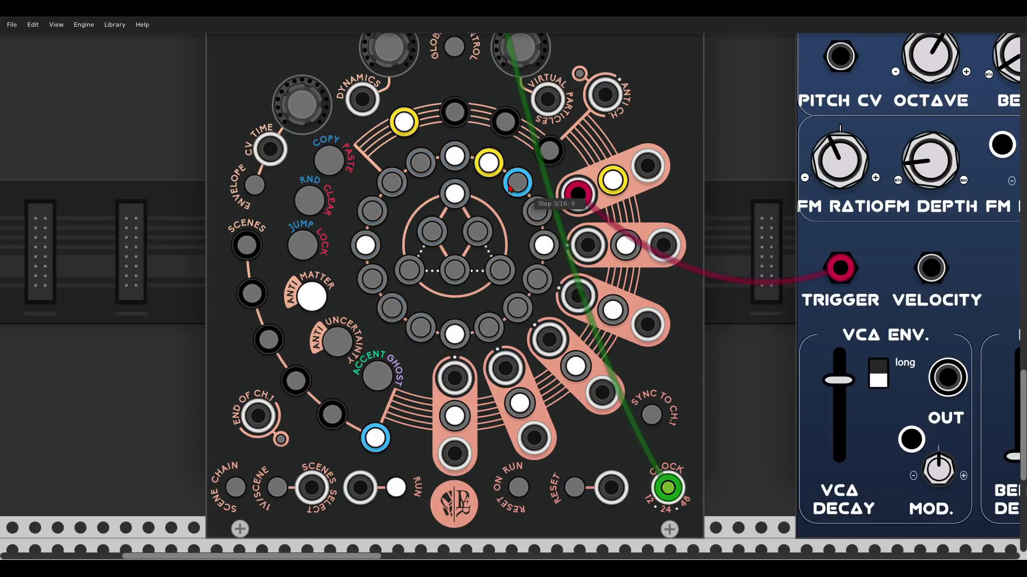
click(533, 214)
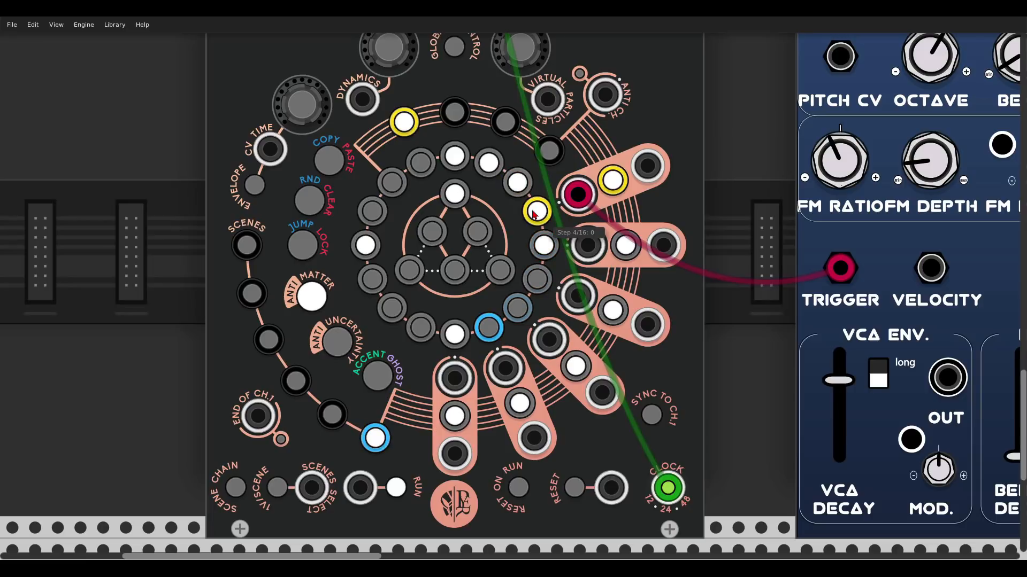
click(537, 278)
click(517, 308)
click(488, 327)
click(420, 328)
click(392, 308)
click(373, 278)
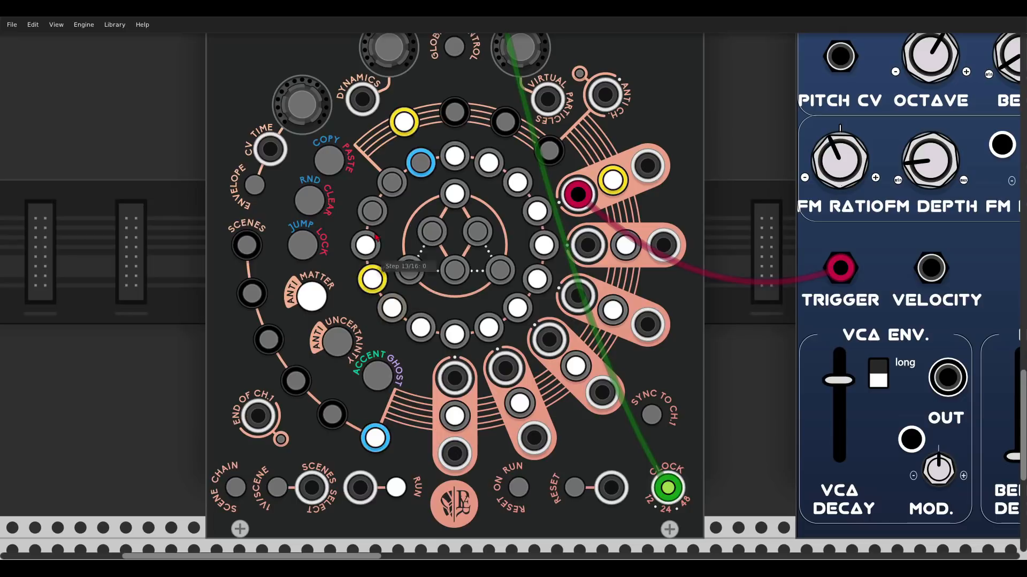
click(373, 211)
click(392, 182)
click(421, 162)
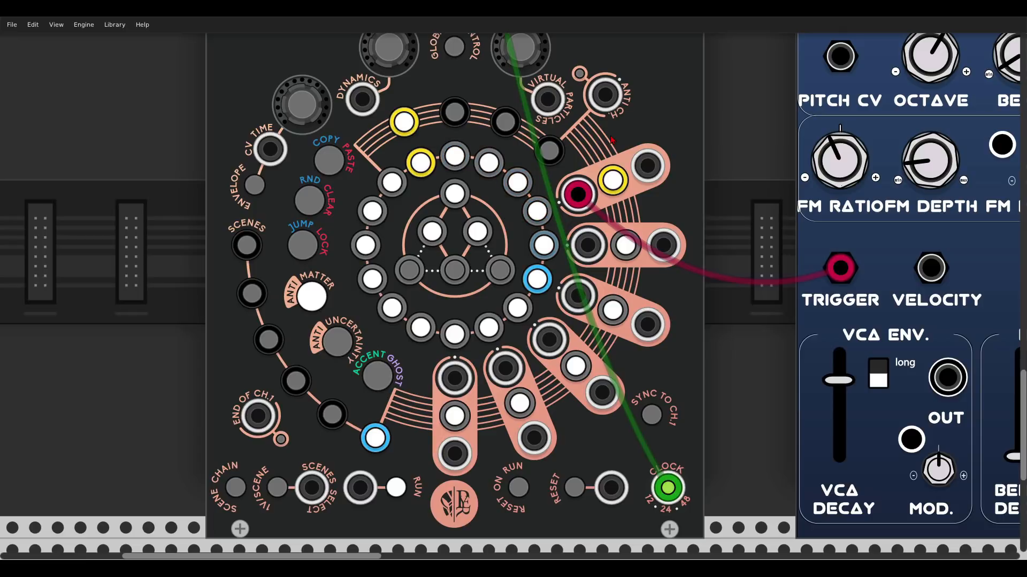
Raise the PERC channel's aux send A on the AUXSPANDER
scroll(653, 165, down, 4)
drag(653, 165, 221, 392)
drag(708, 315, 519, 372)
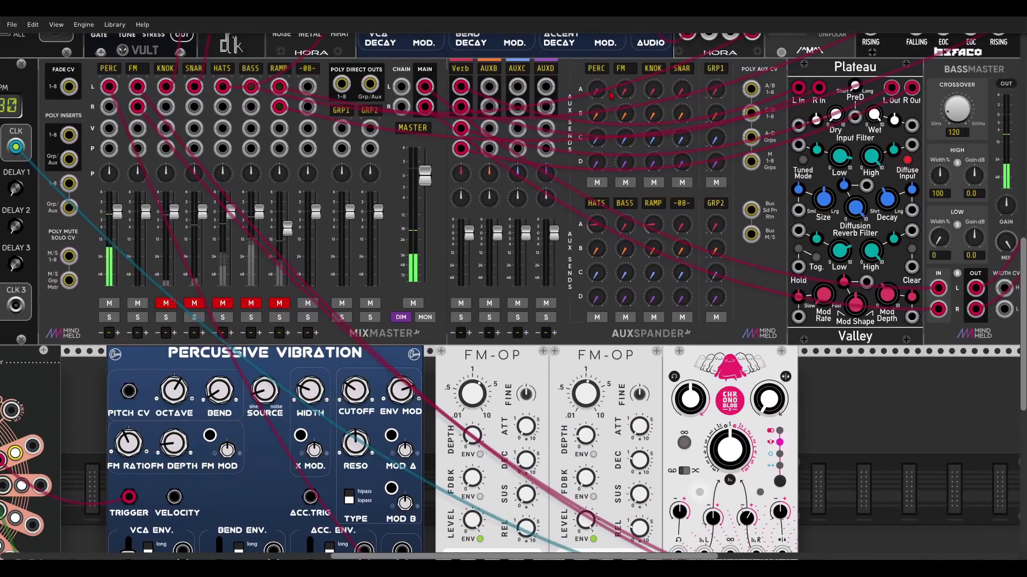
drag(597, 90, 597, 67)
Select channel 2 on the Hexaquark sequencer for editing
drag(97, 436, 598, 239)
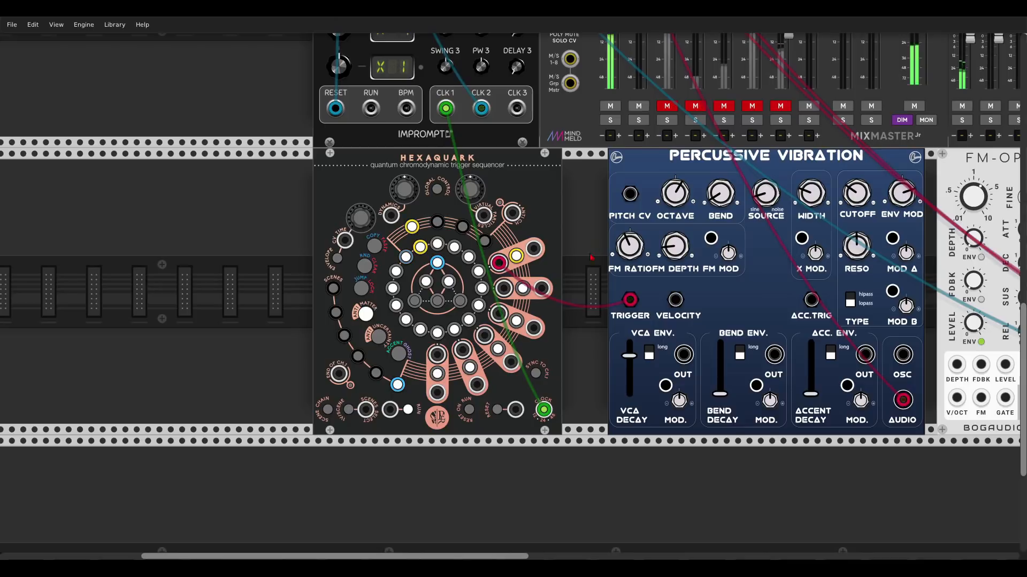
drag(598, 239, 660, 193)
scroll(617, 246, up, 1)
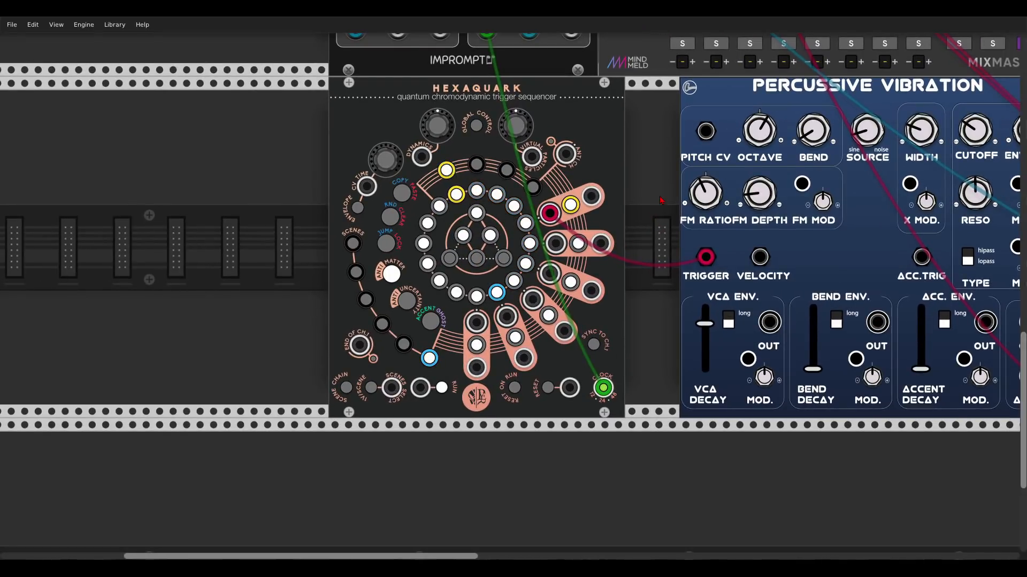
scroll(660, 200, up, 3)
scroll(647, 225, down, 3)
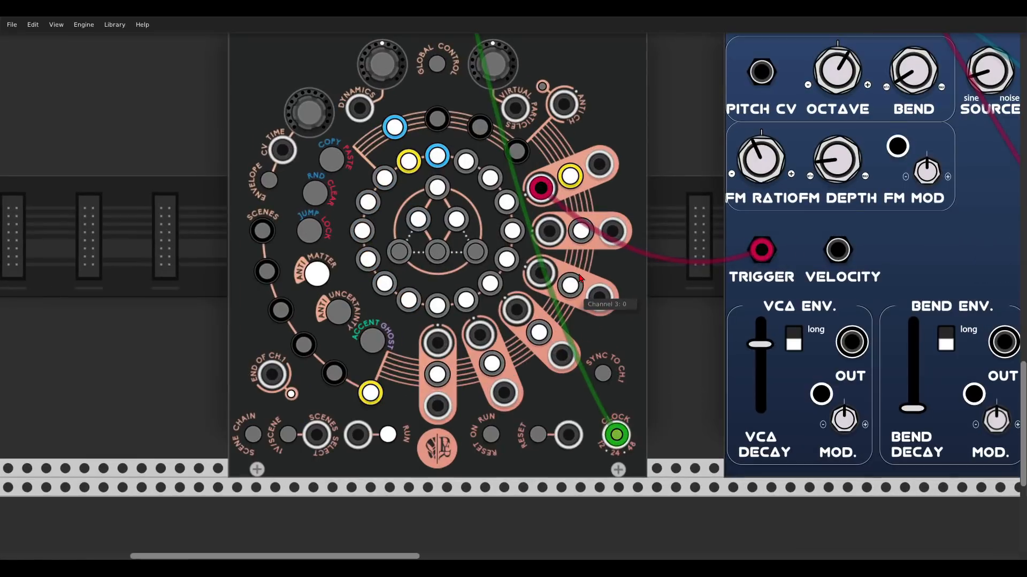
scroll(577, 262, up, 2)
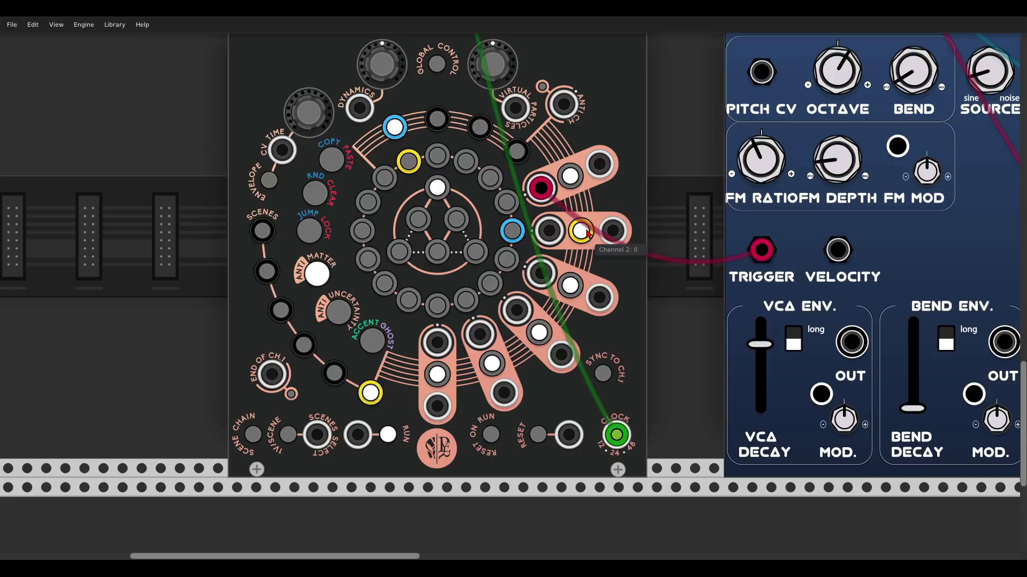
scroll(587, 232, down, 2)
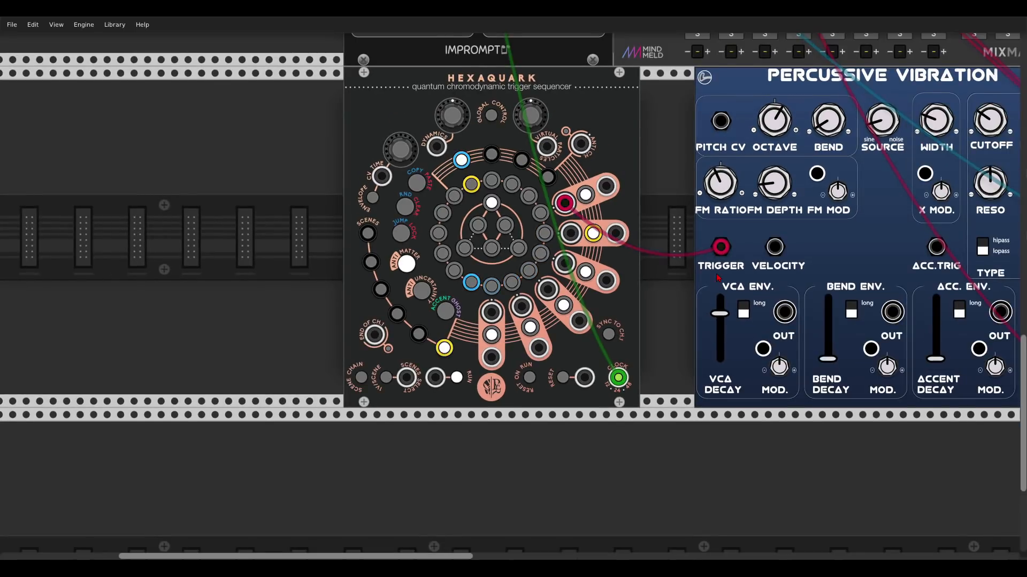
scroll(718, 278, right, 10)
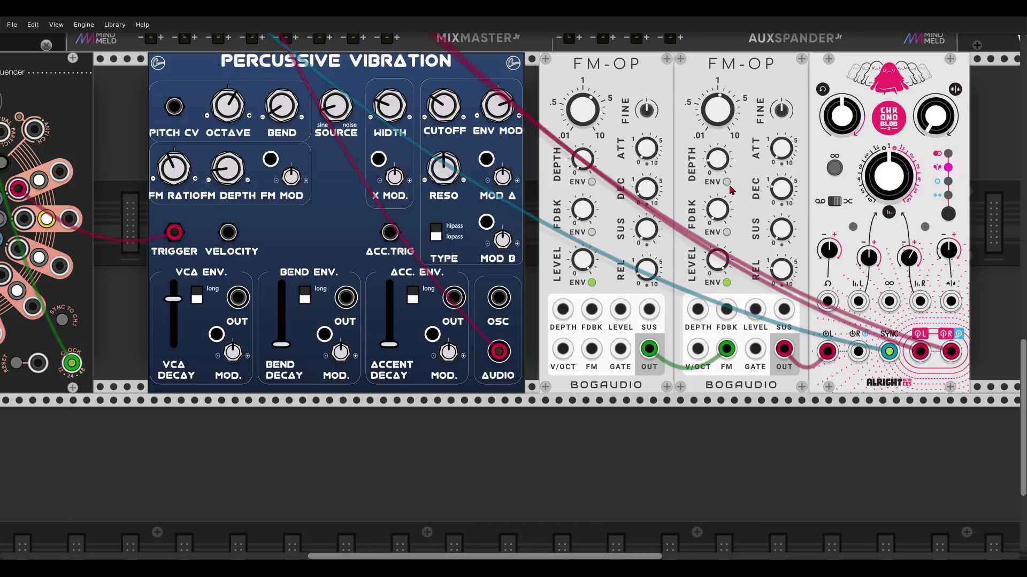
scroll(540, 225, left, 4)
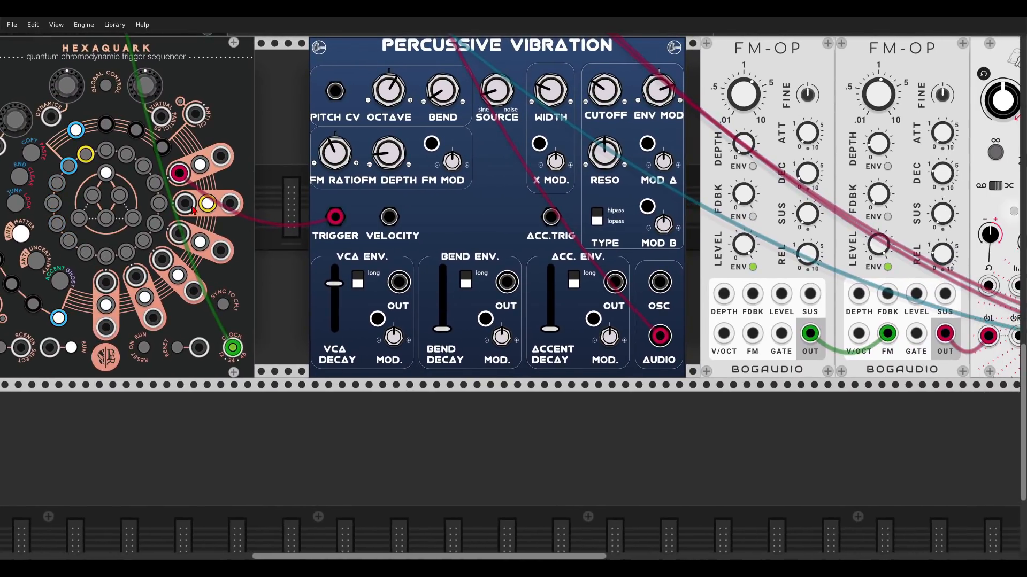
drag(187, 207, 915, 334)
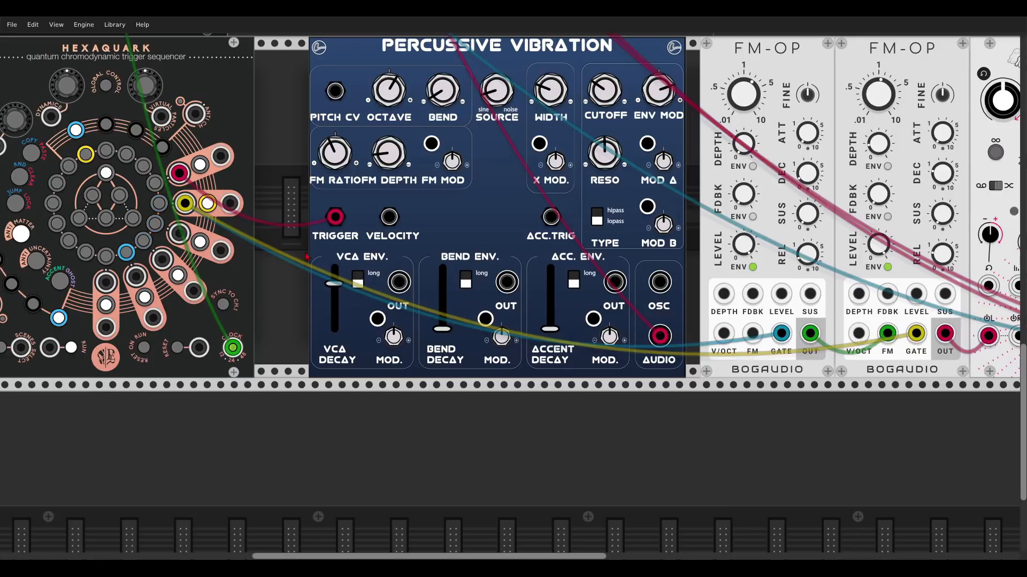
Using Hexaquark's antimatter mode, remove steps 16 back through 8 from channel 2's outer ring, leaving seven steps
scroll(307, 257, up, 5)
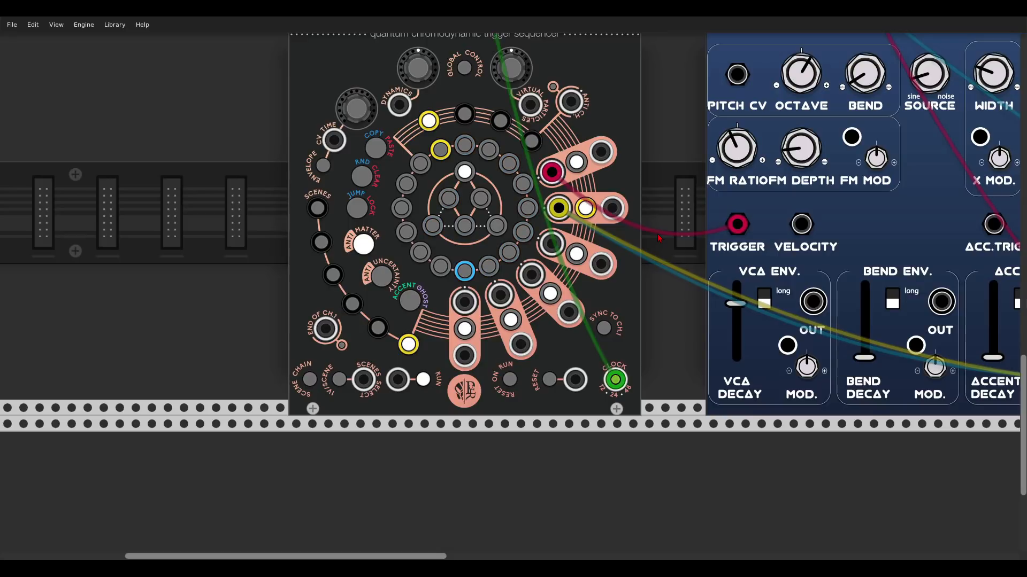
drag(657, 238, 719, 272)
scroll(509, 277, up, 2)
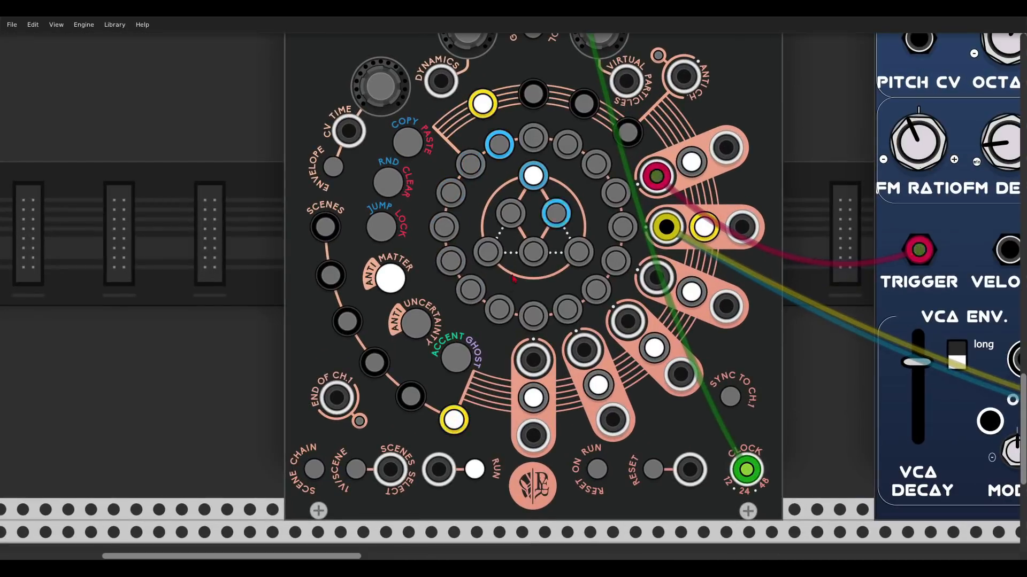
click(389, 277)
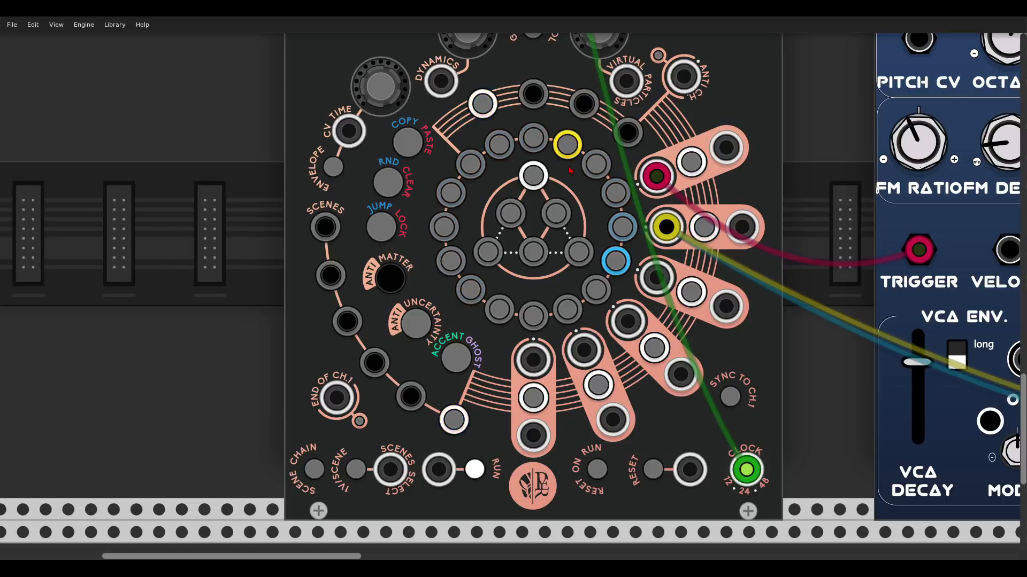
click(501, 152)
click(472, 169)
click(452, 198)
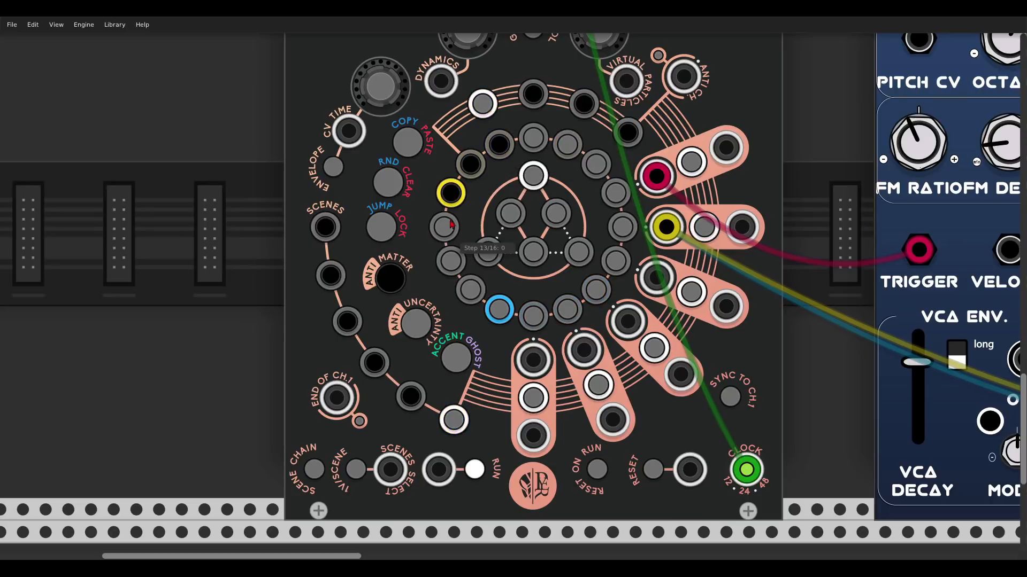
click(445, 233)
click(452, 266)
click(471, 295)
click(501, 312)
click(533, 315)
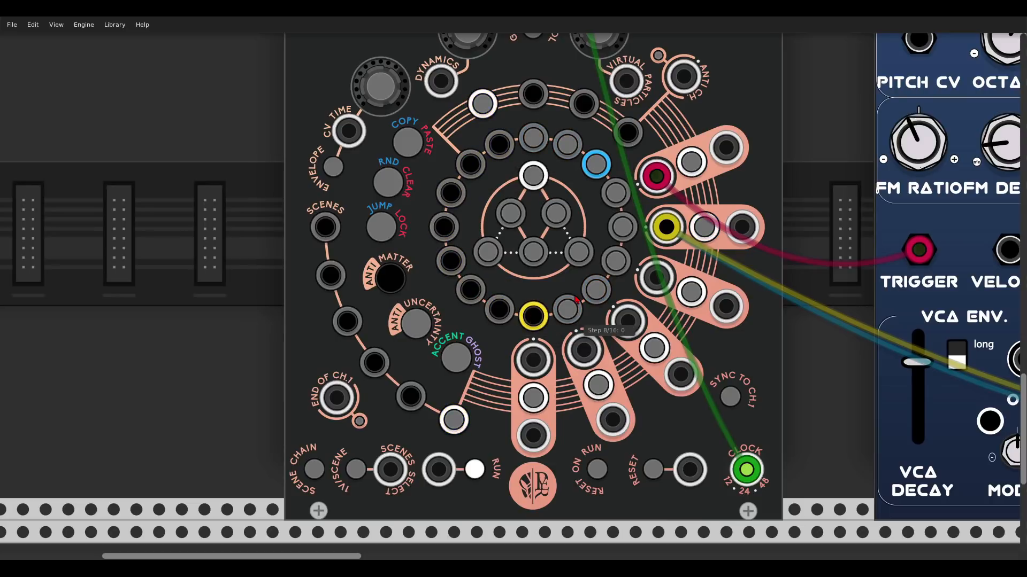
click(569, 309)
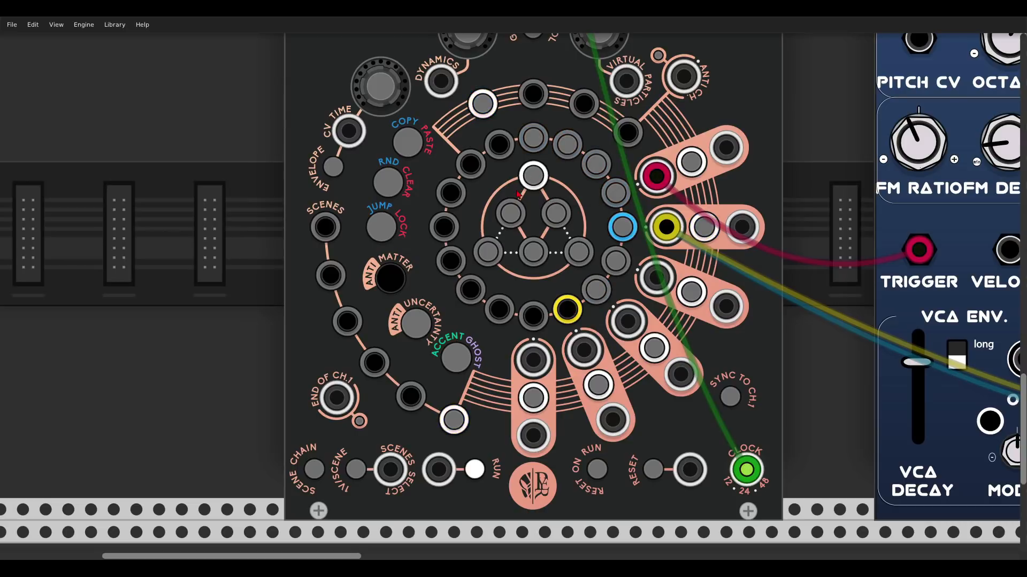
click(510, 213)
click(556, 213)
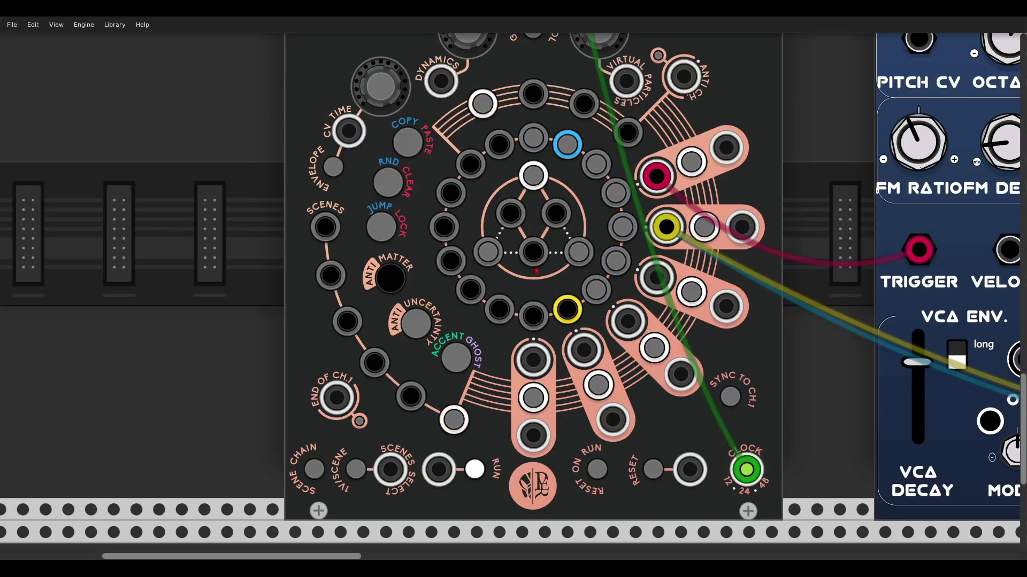
click(511, 212)
click(551, 218)
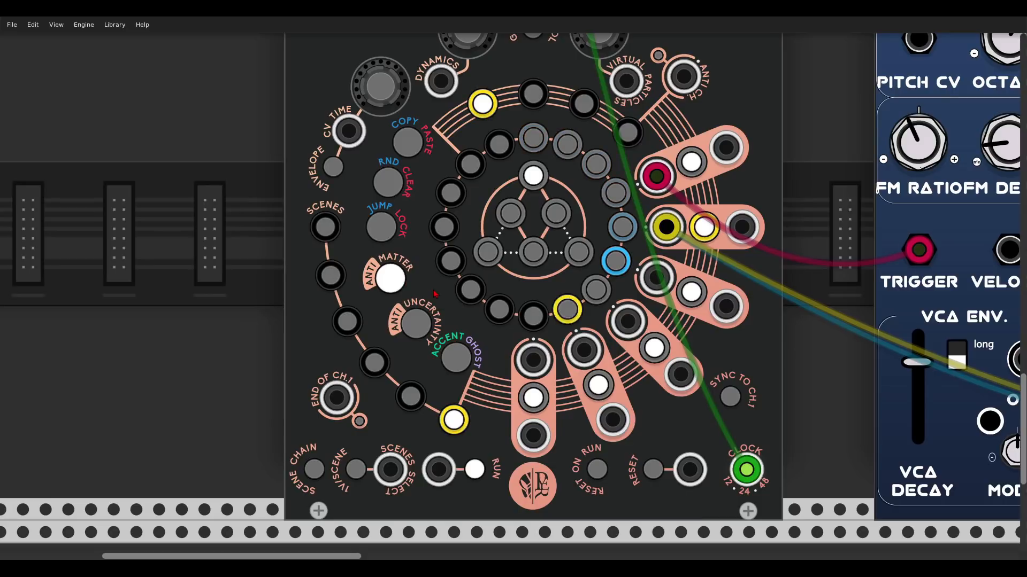
Activate steps 1, 2, 4, 5 and 6 in channel 2's outer ring on Hexaquark
click(542, 146)
click(570, 148)
click(617, 194)
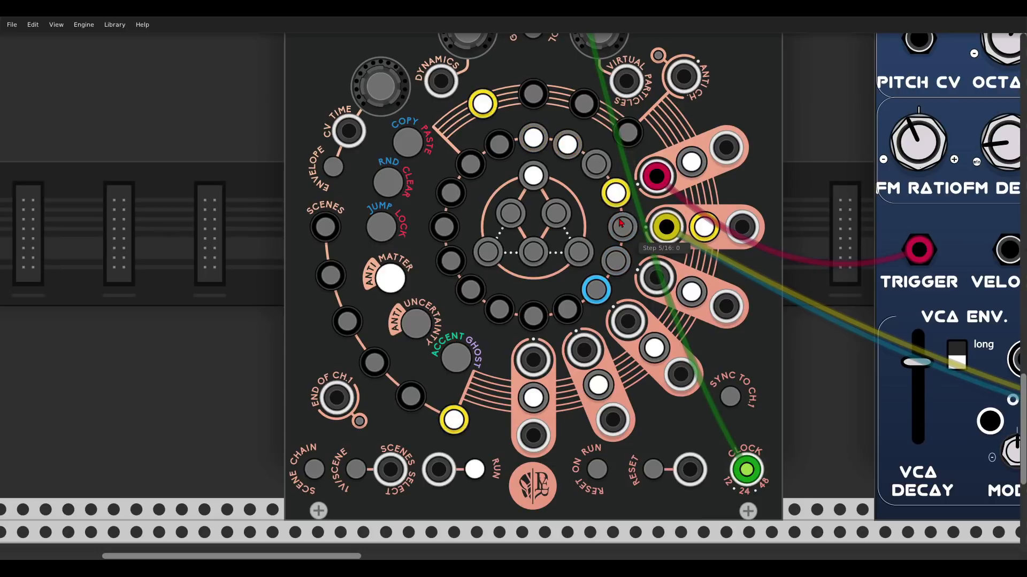
click(622, 228)
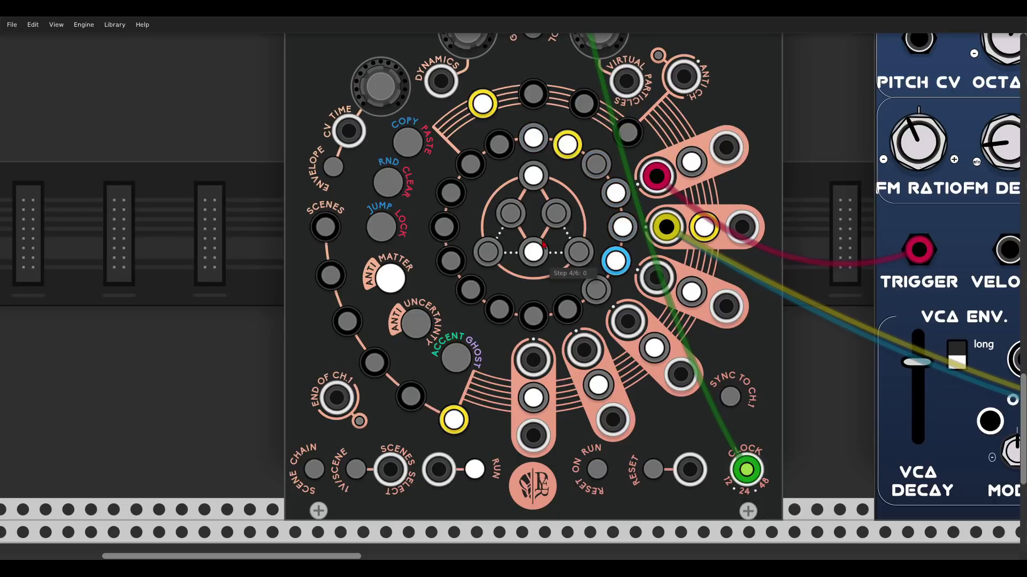
Activate steps 4 and 6 in channel 2's six-step inner ring on Hexaquark
click(568, 216)
click(607, 202)
click(526, 260)
click(504, 221)
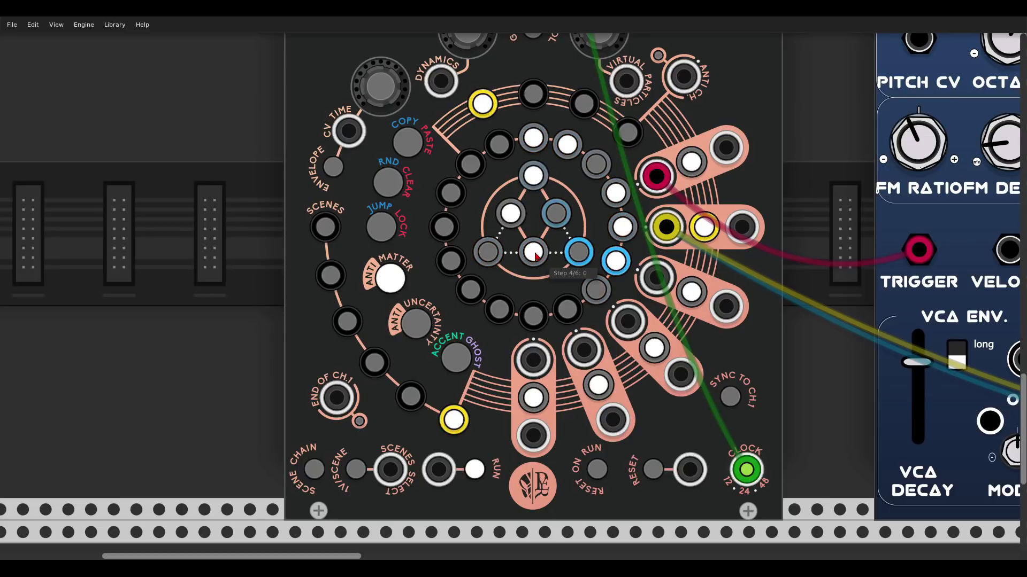
Patch the RESET output of Clocked to Hexaquark's RESET input
scroll(569, 267, down, 3)
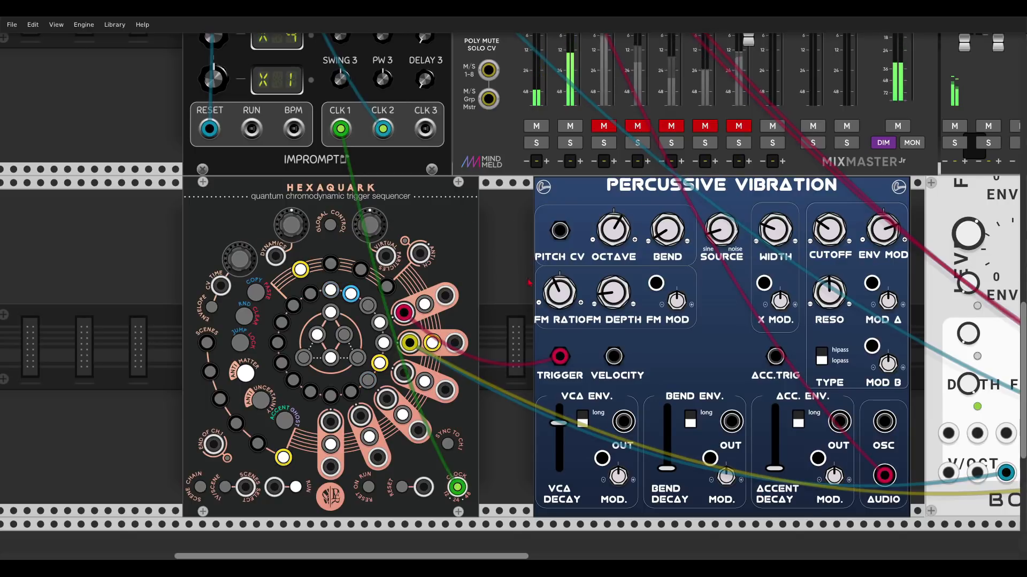
drag(524, 295, 131, 213)
scroll(669, 213, down, 1)
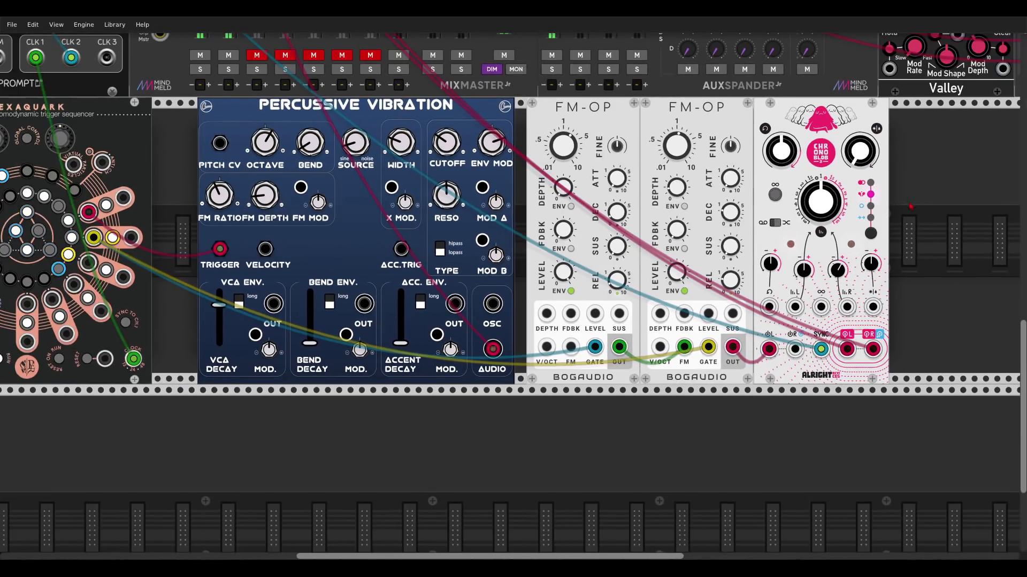
drag(868, 171, 787, 176)
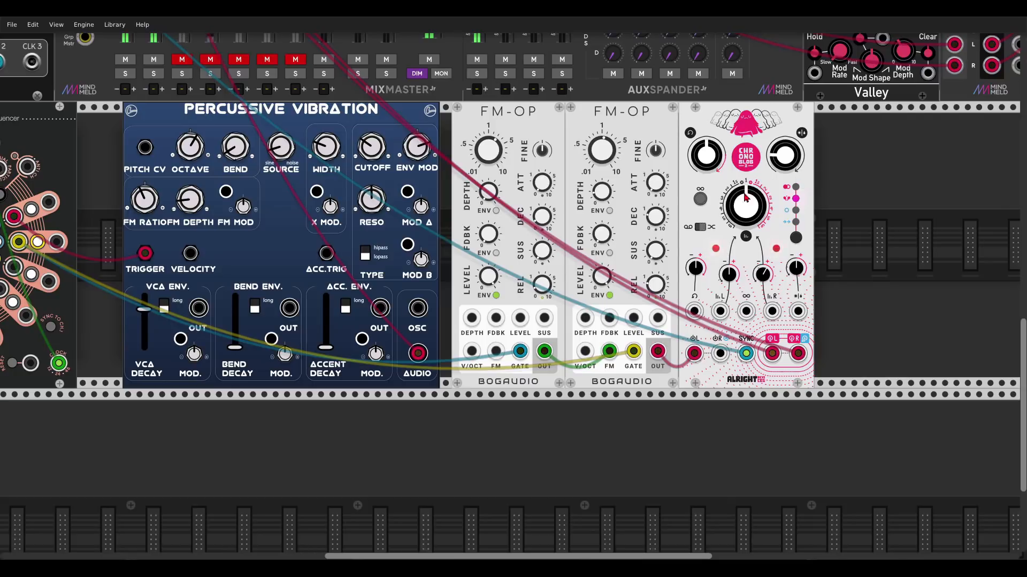
scroll(746, 197, up, 5)
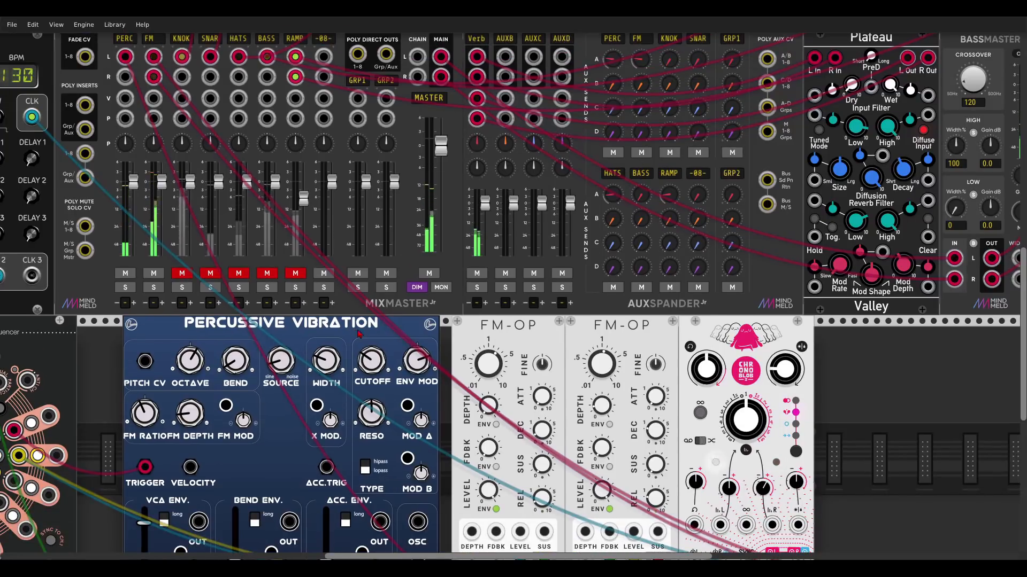
drag(359, 334, 725, 220)
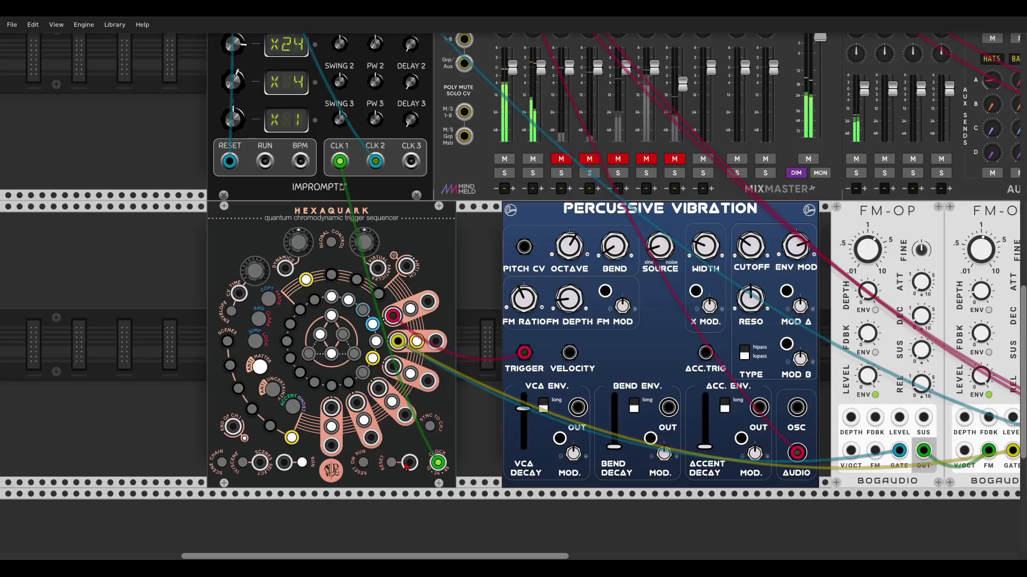
drag(408, 464, 229, 161)
Unmute the KNOK, SNAR and HATS channels on the MixMaster
scroll(227, 110, up, 3)
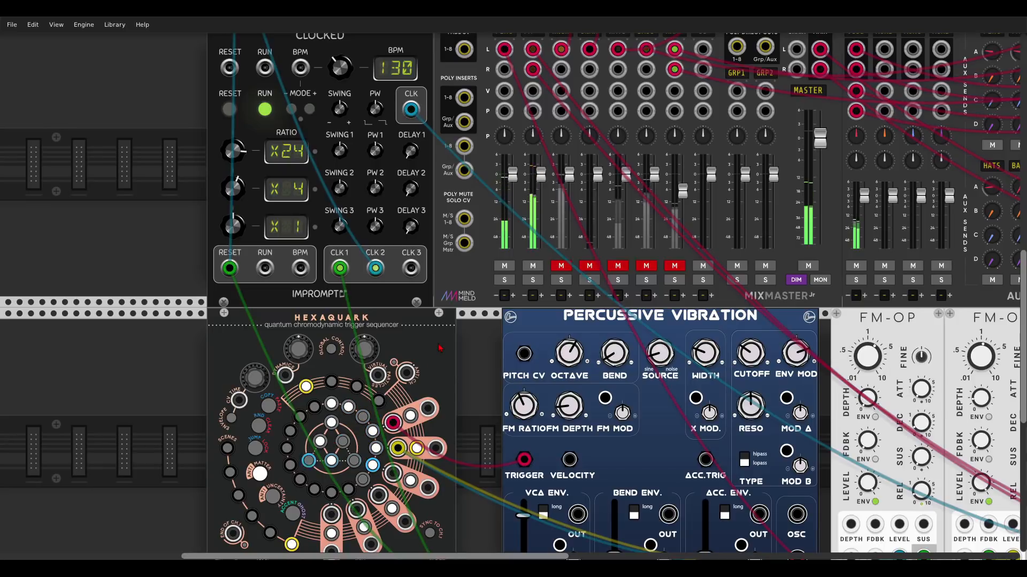
scroll(440, 348, up, 5)
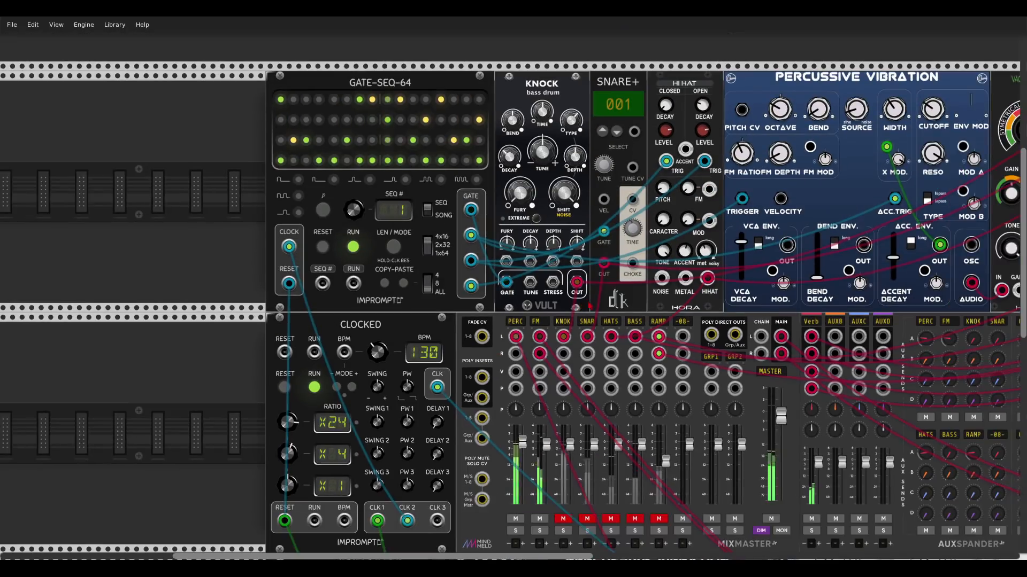
drag(646, 306, 465, 311)
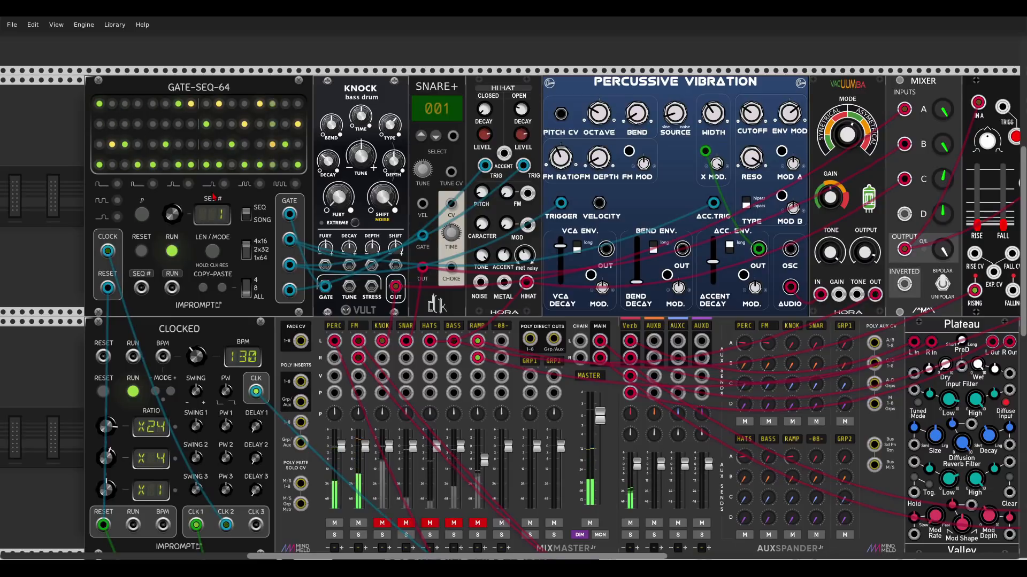
scroll(213, 197, down, 5)
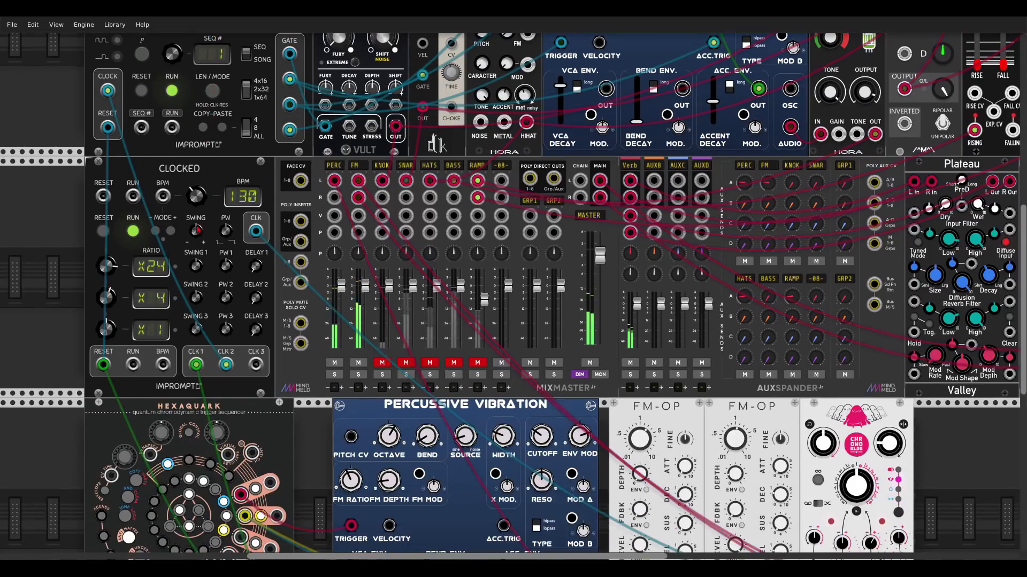
scroll(174, 101, up, 4)
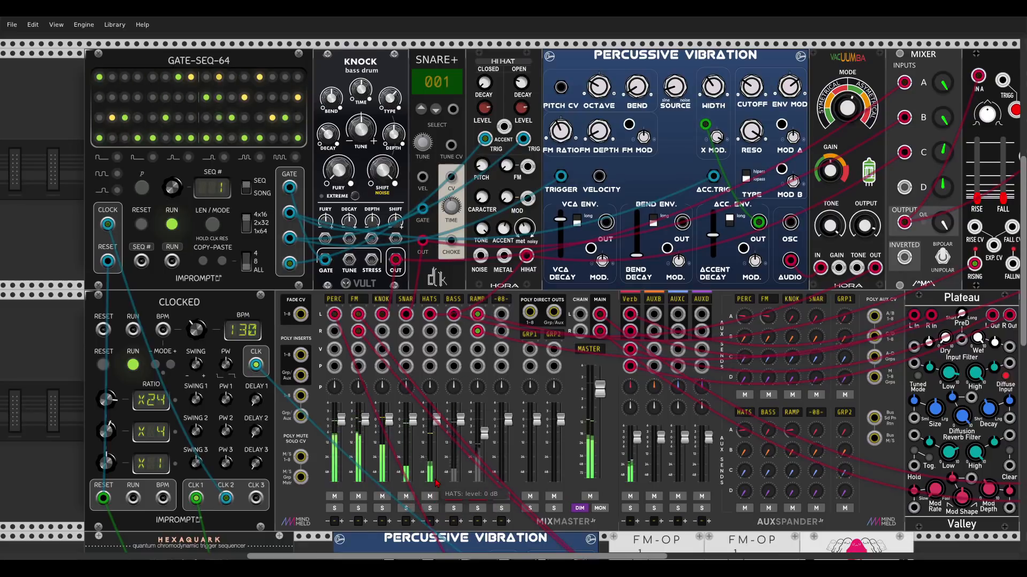
Unmute the BASS and RAMP channels on the MixMaster
scroll(667, 147, up, 1)
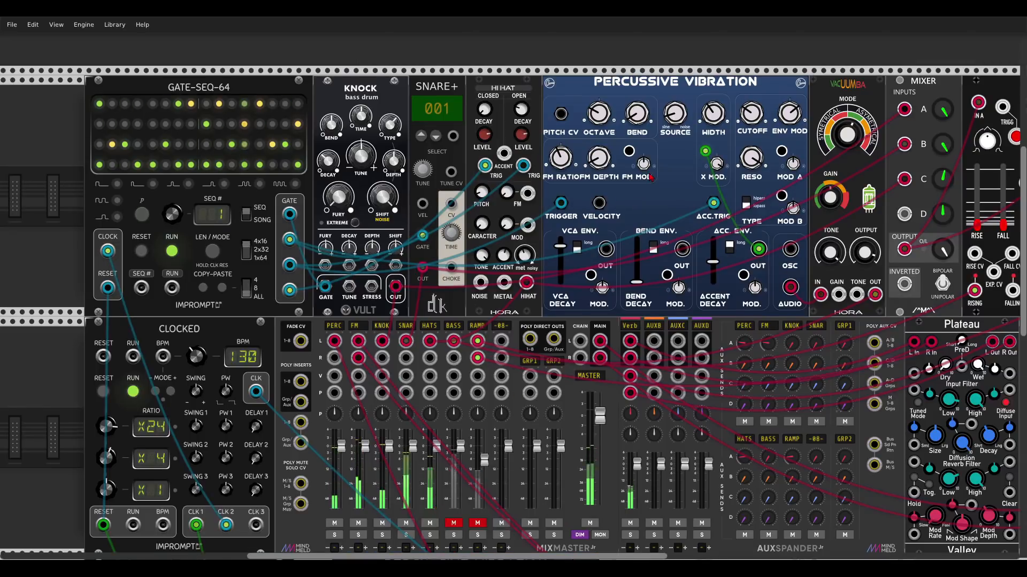
drag(667, 148, 621, 142)
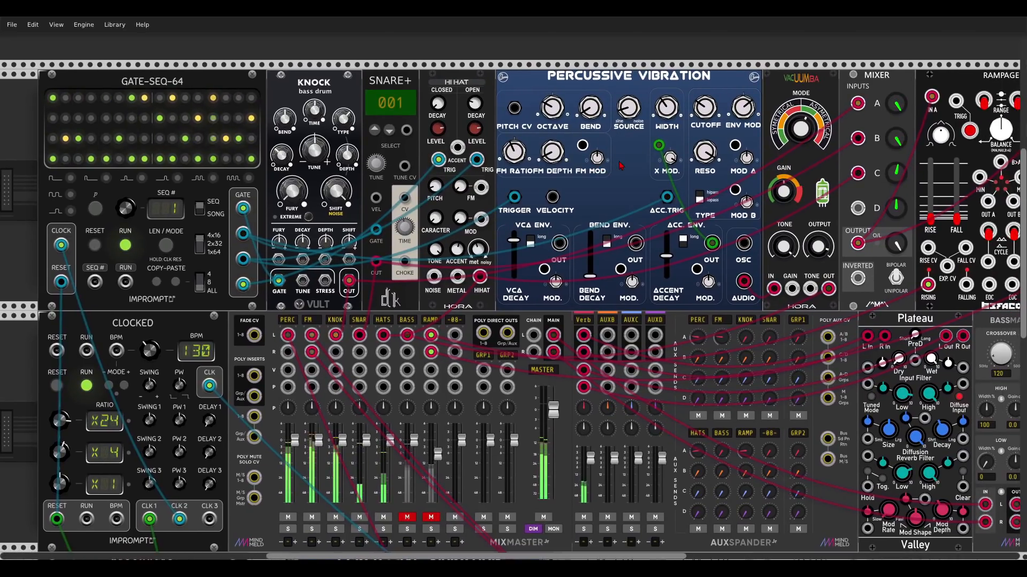
scroll(517, 321, down, 1)
click(410, 494)
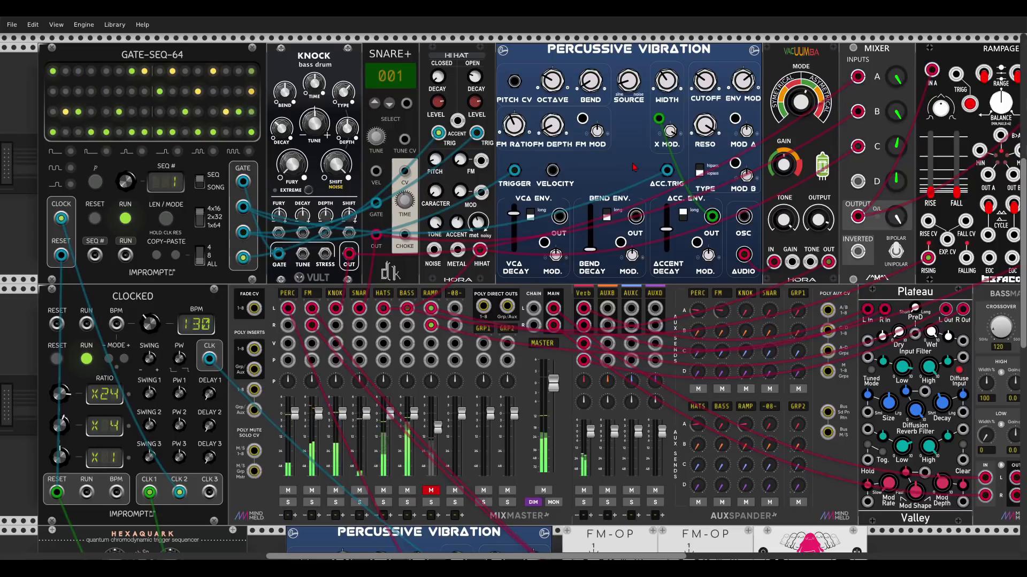
scroll(625, 167, right, 1)
scroll(627, 167, right, 3)
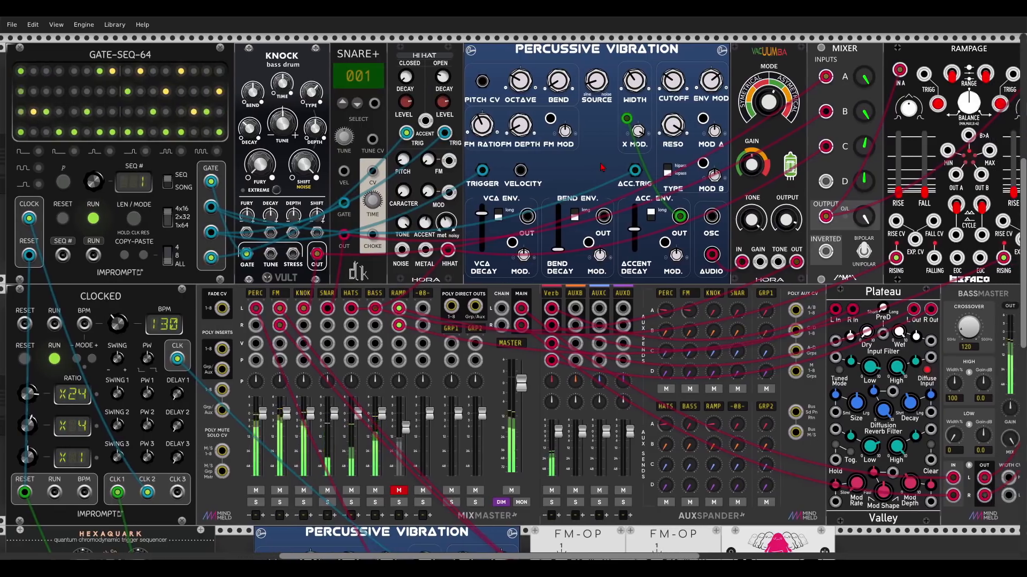
click(398, 490)
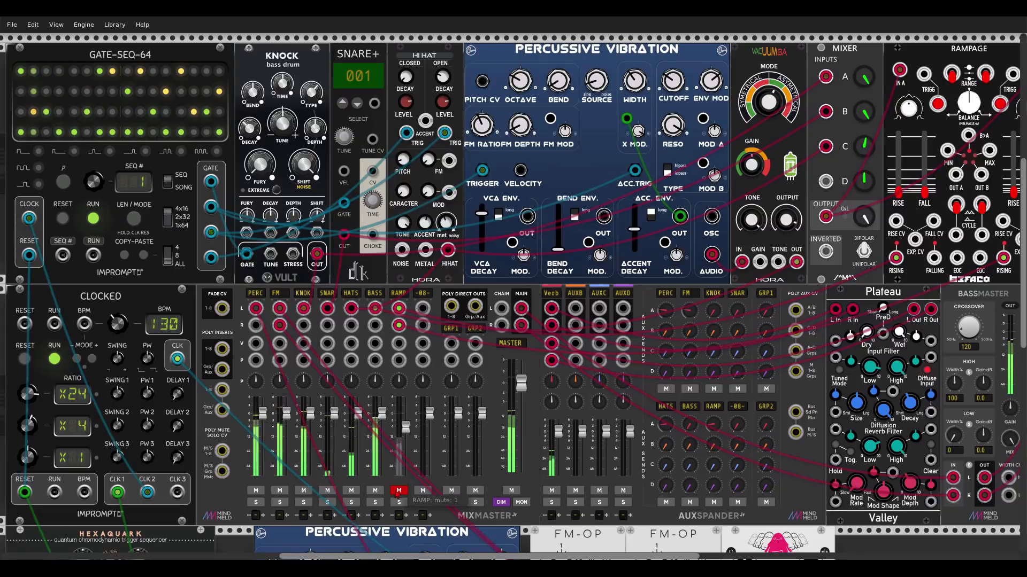
scroll(434, 455, down, 5)
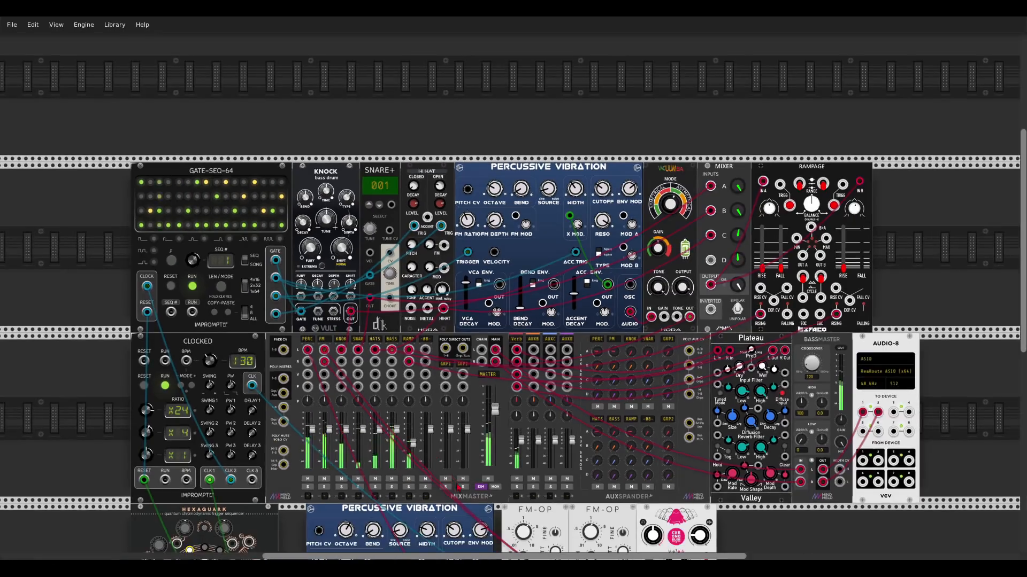
scroll(509, 335, up, 4)
scroll(509, 336, up, 1)
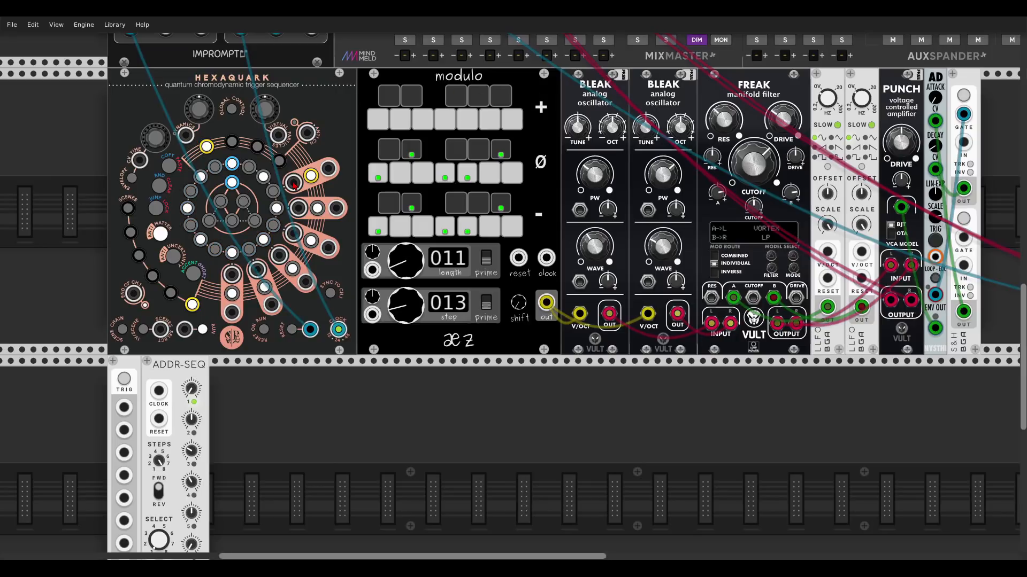
drag(293, 185, 934, 257)
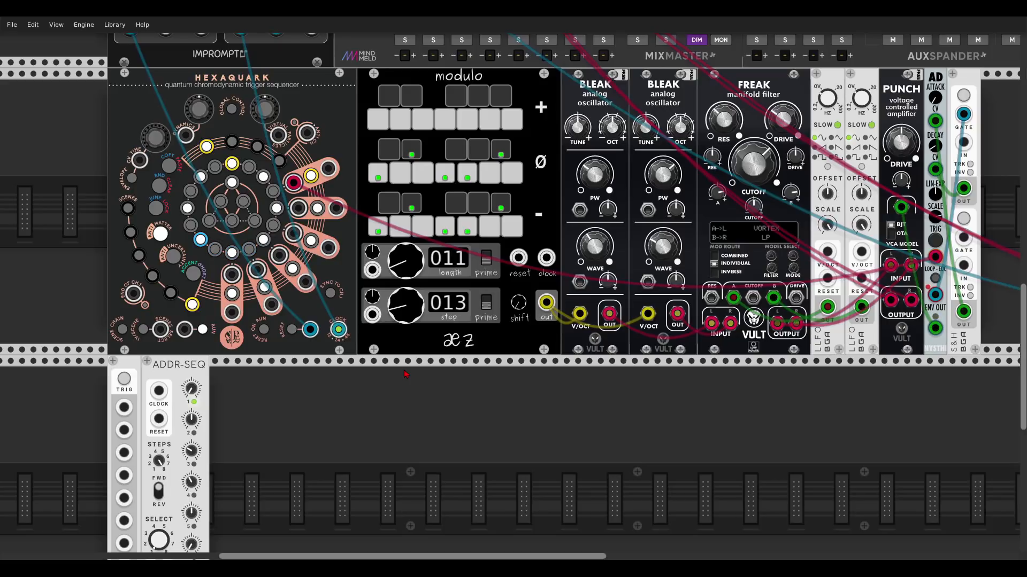
scroll(365, 365, up, 6)
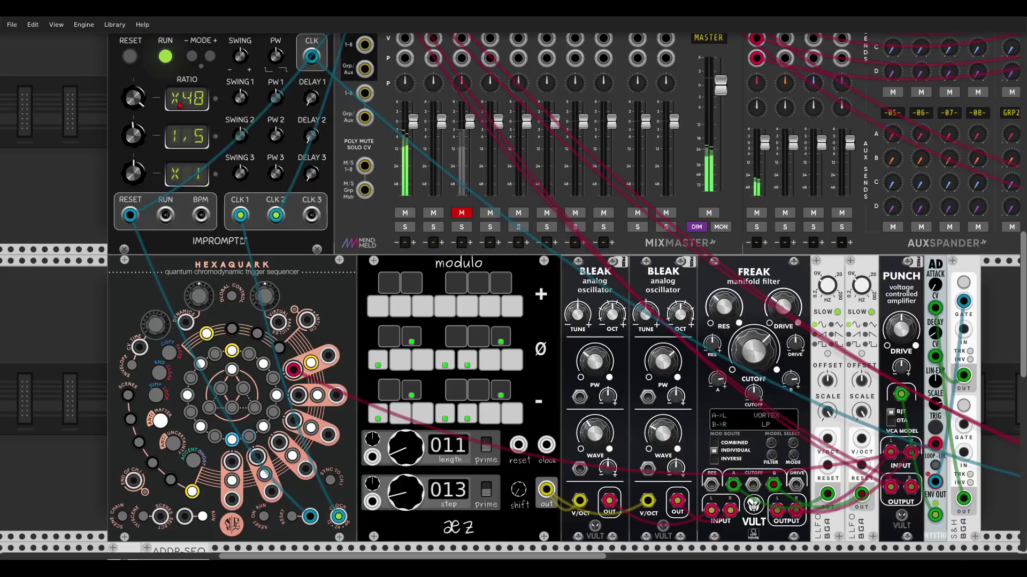
scroll(358, 274, down, 4)
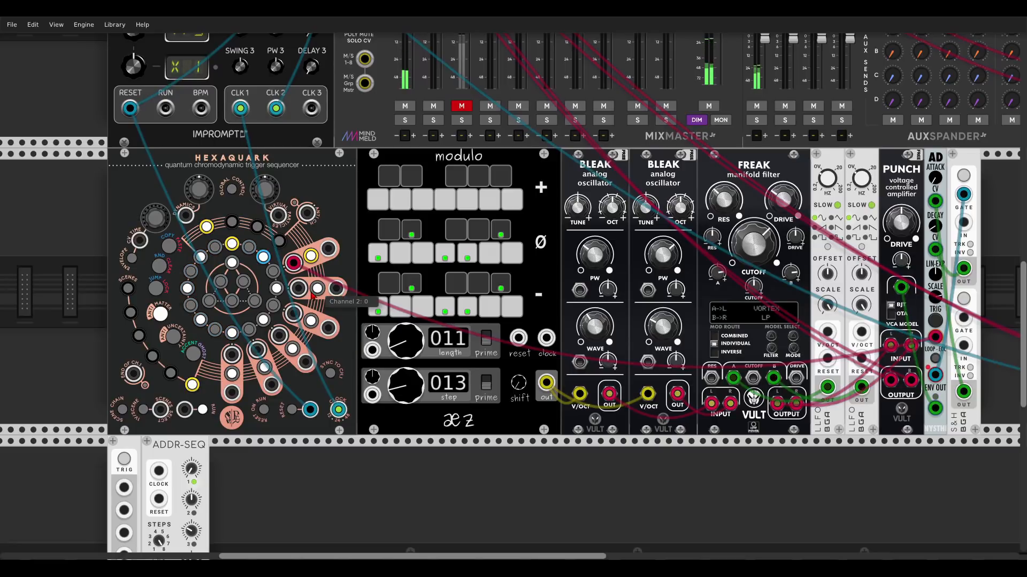
drag(546, 338, 294, 262)
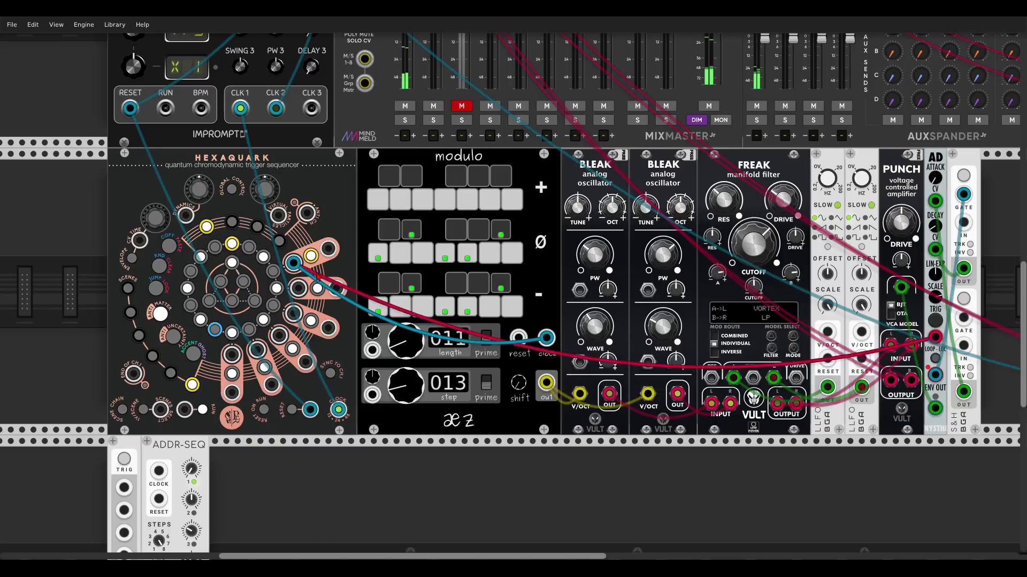
drag(518, 338, 130, 108)
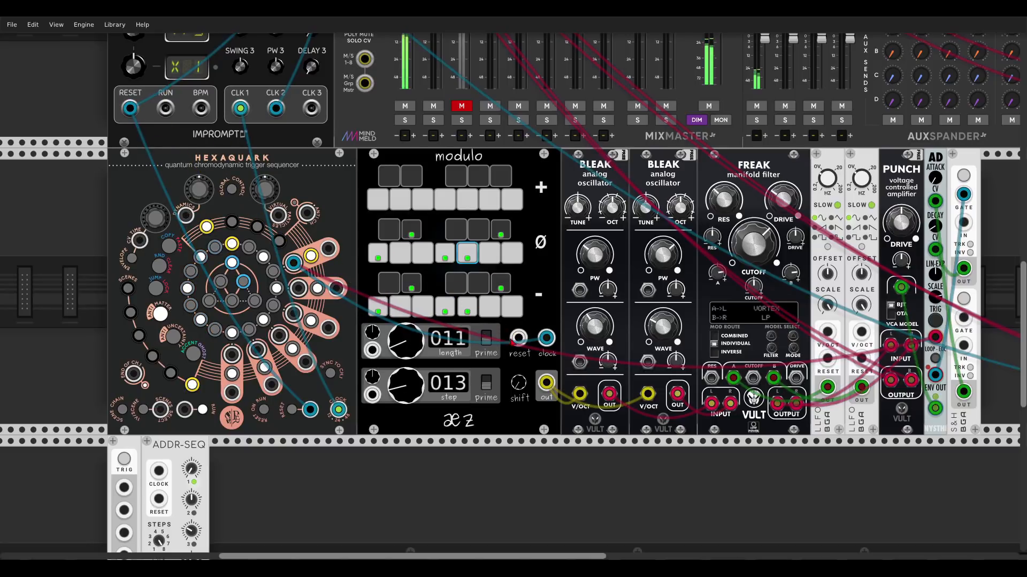
scroll(91, 135, up, 3)
scroll(91, 134, up, 2)
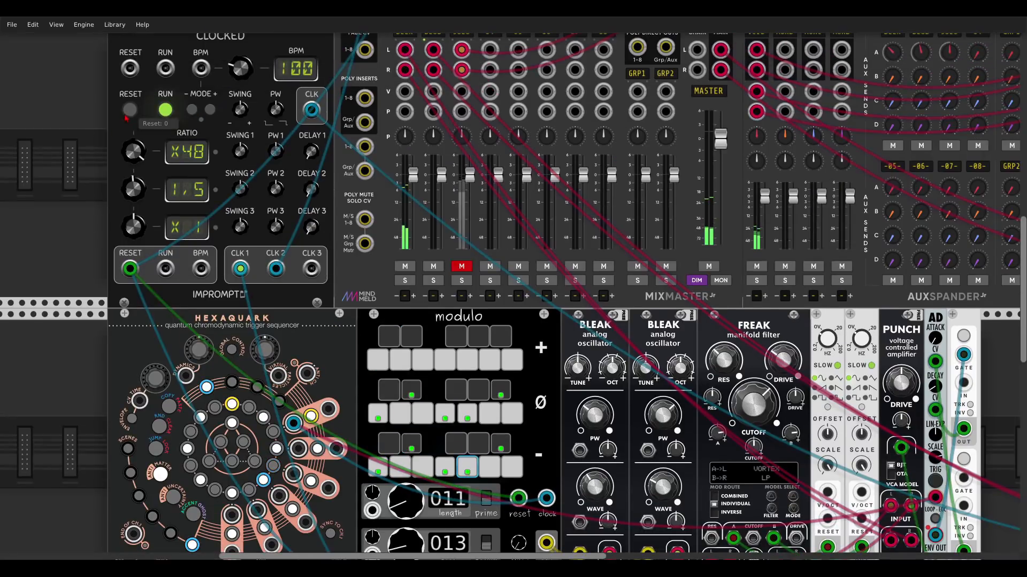
scroll(86, 136, down, 5)
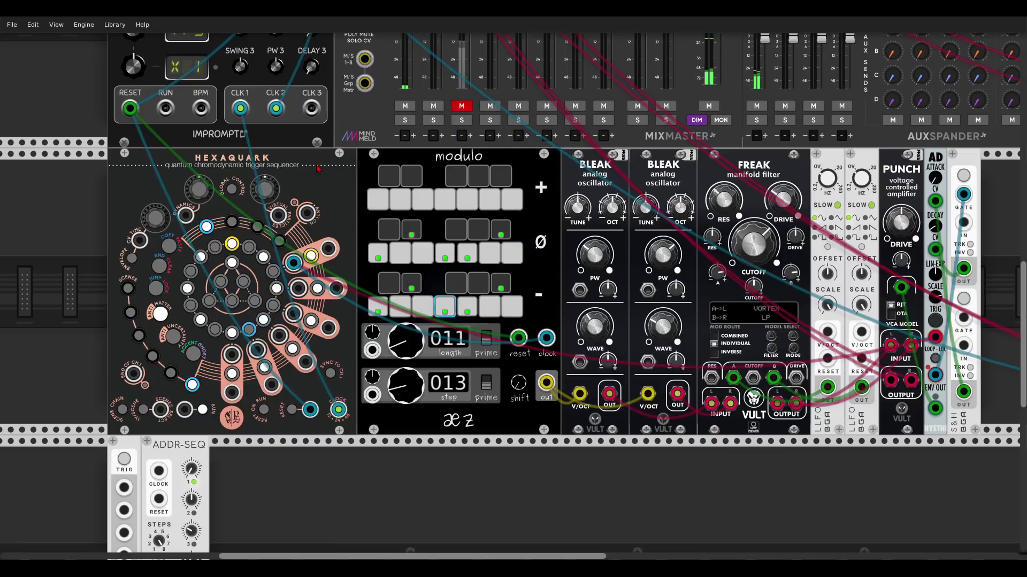
scroll(318, 169, left, 3)
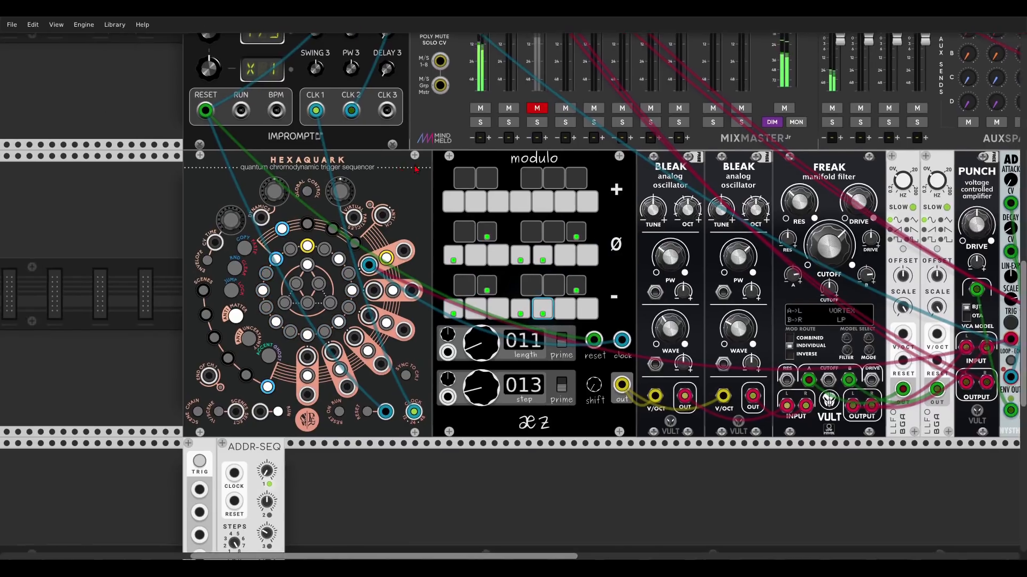
drag(417, 169, 537, 156)
scroll(406, 236, up, 4)
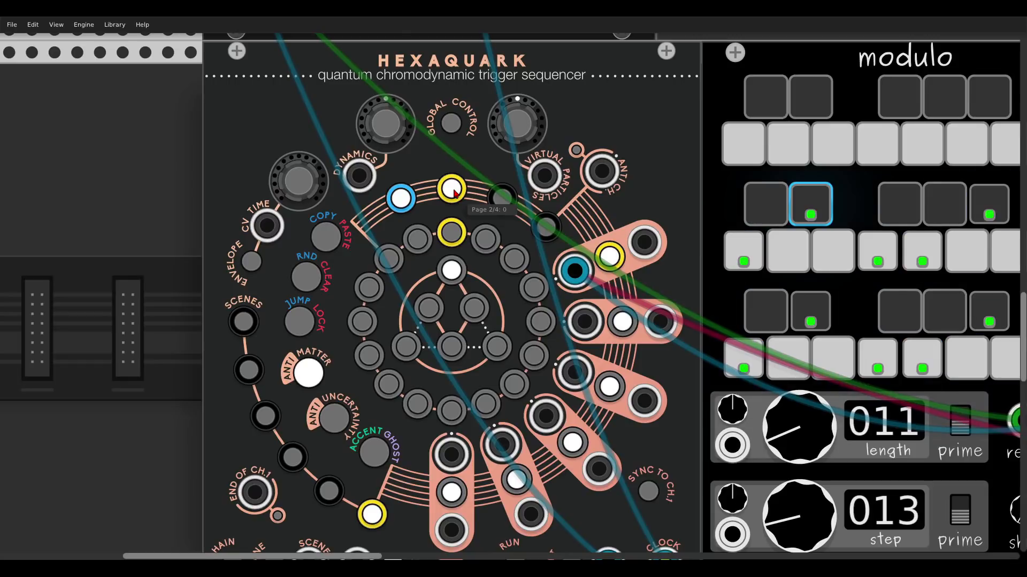
scroll(457, 128, down, 2)
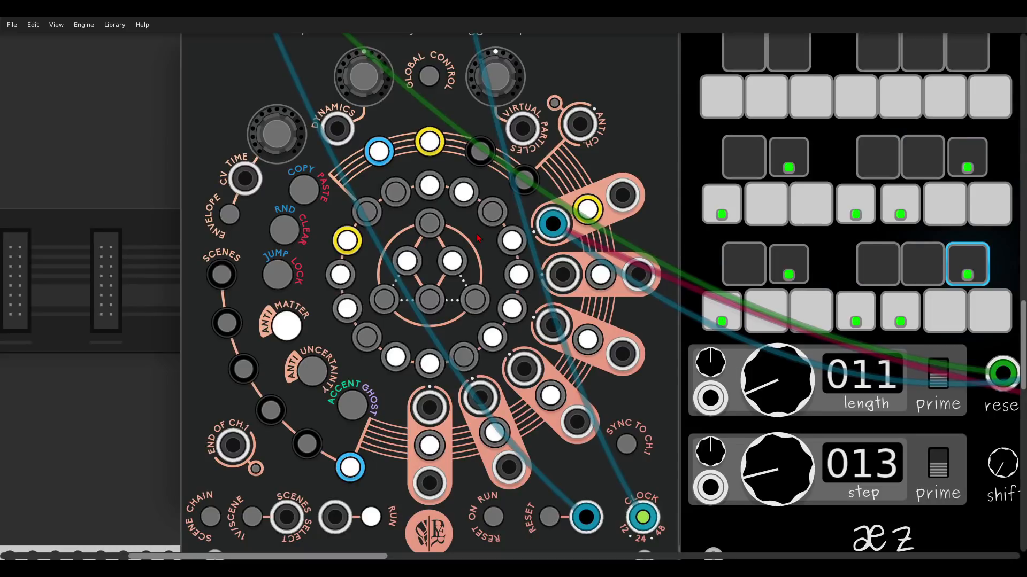
click(309, 199)
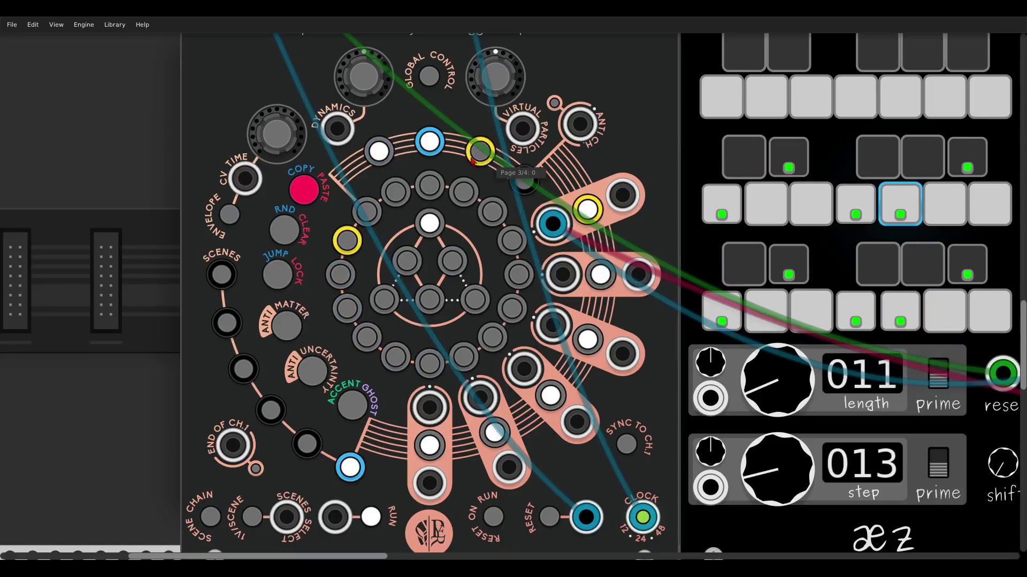
click(481, 156)
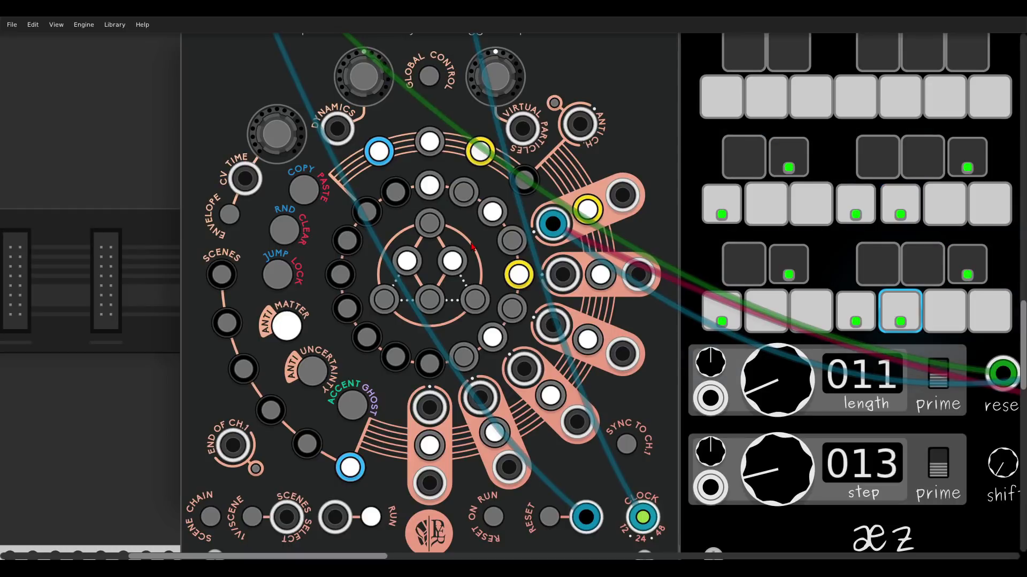
Copy Hexaquark's scene 1 and paste it into scene 2
scroll(415, 239, down, 3)
scroll(415, 239, left, 3)
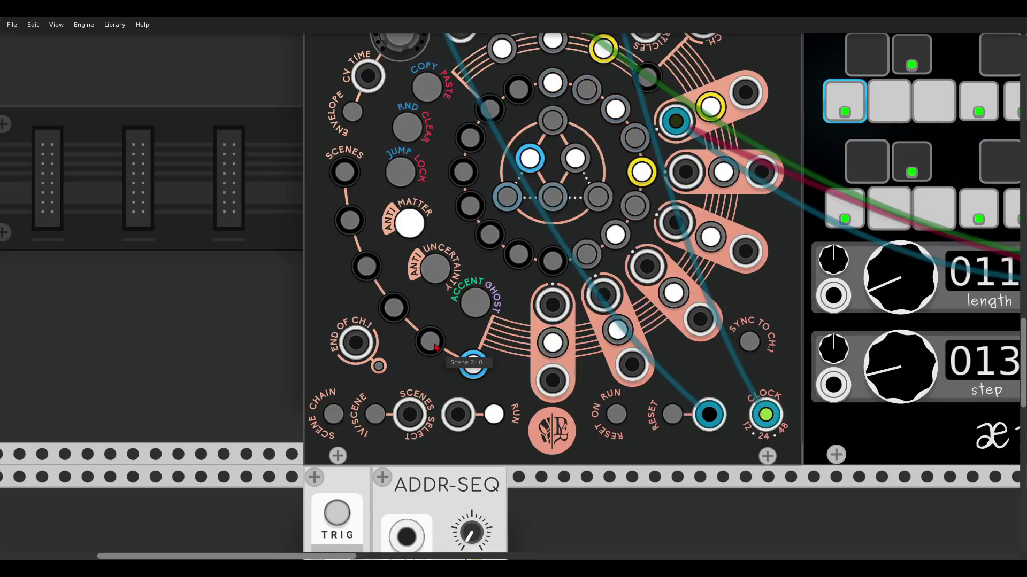
click(425, 85)
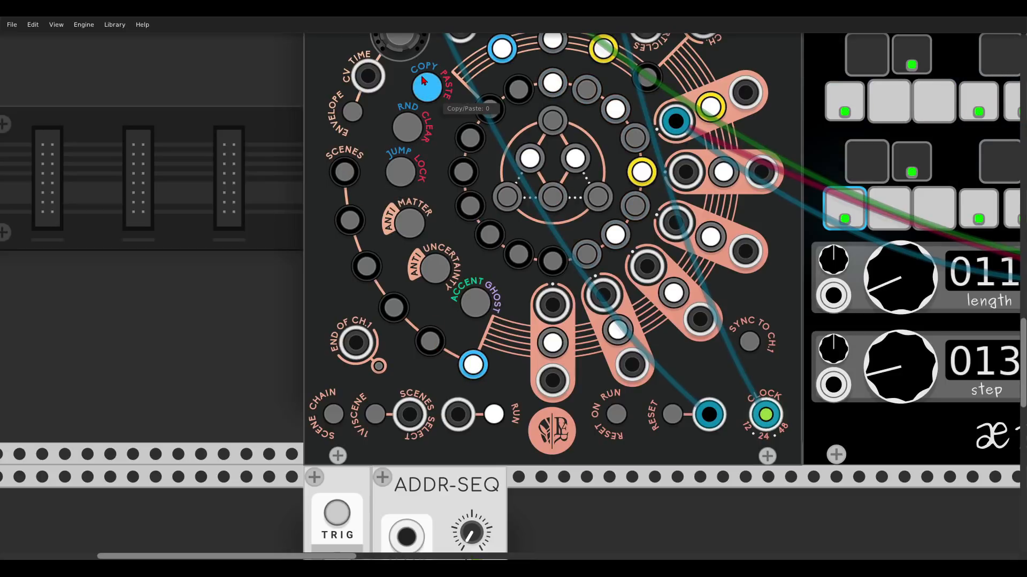
click(473, 364)
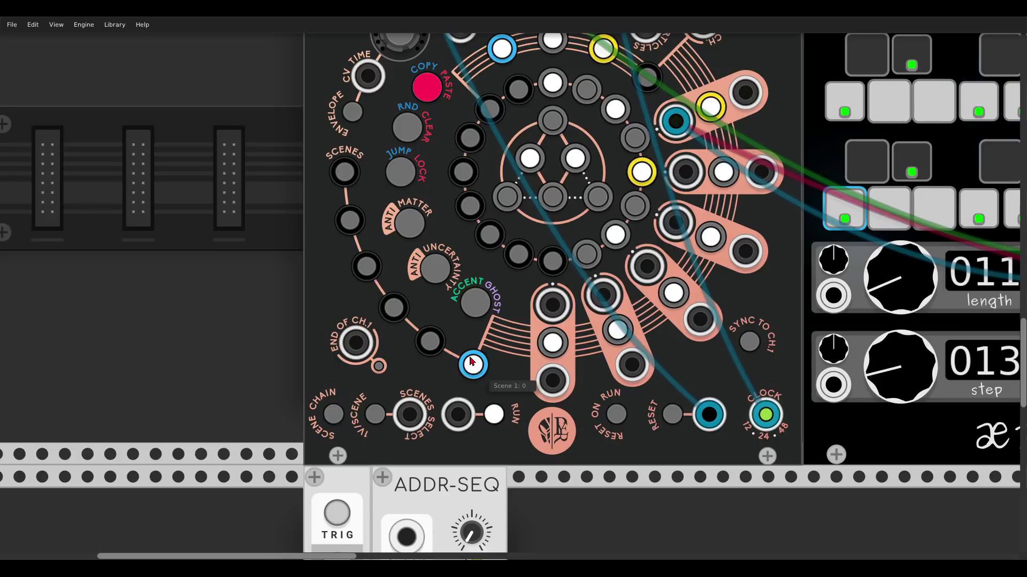
click(428, 346)
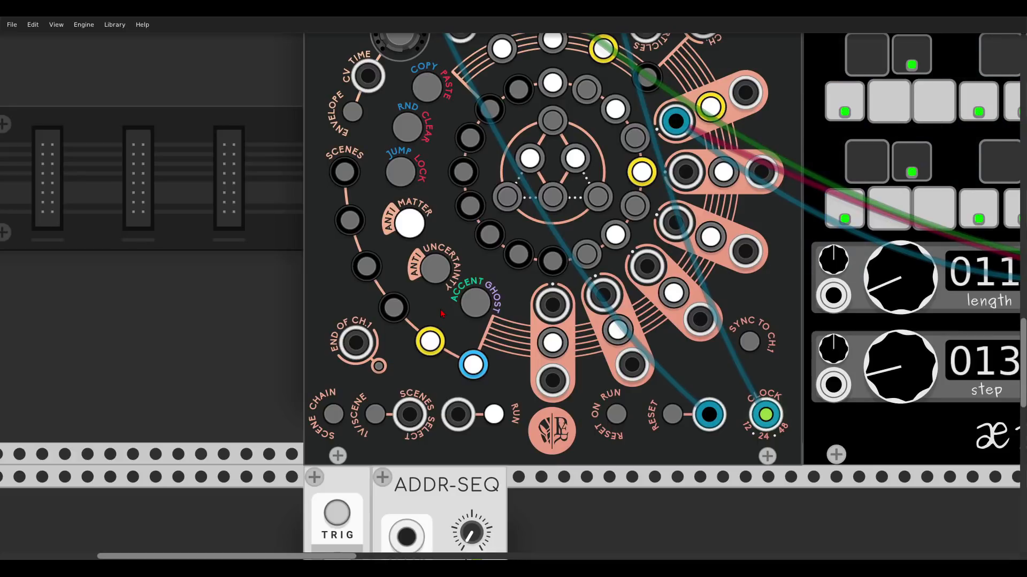
In scene 2, shorten channel 1's first page to seven steps and activate every remaining step
scroll(472, 249, up, 2)
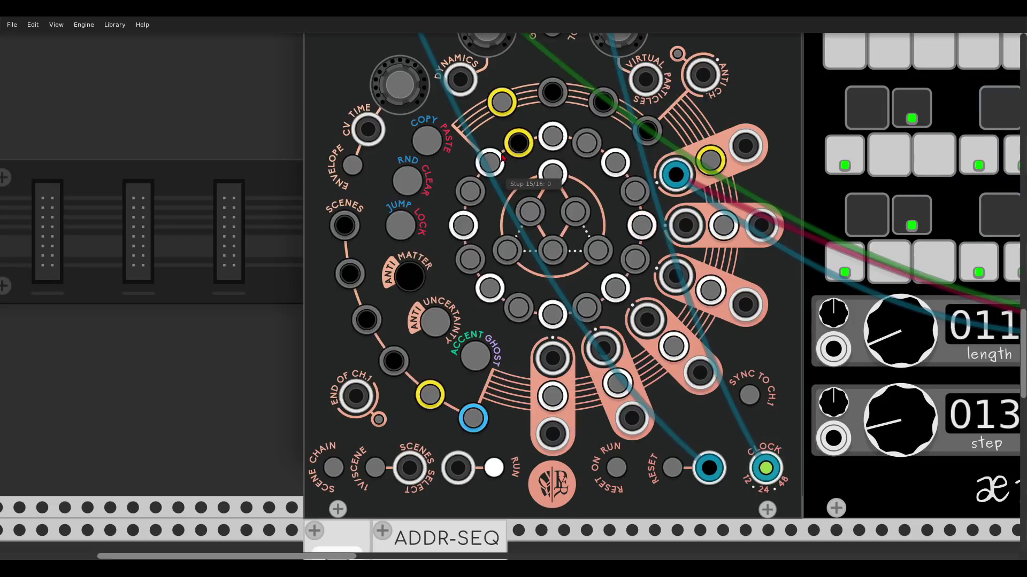
click(474, 190)
click(469, 225)
click(473, 261)
click(498, 289)
click(520, 309)
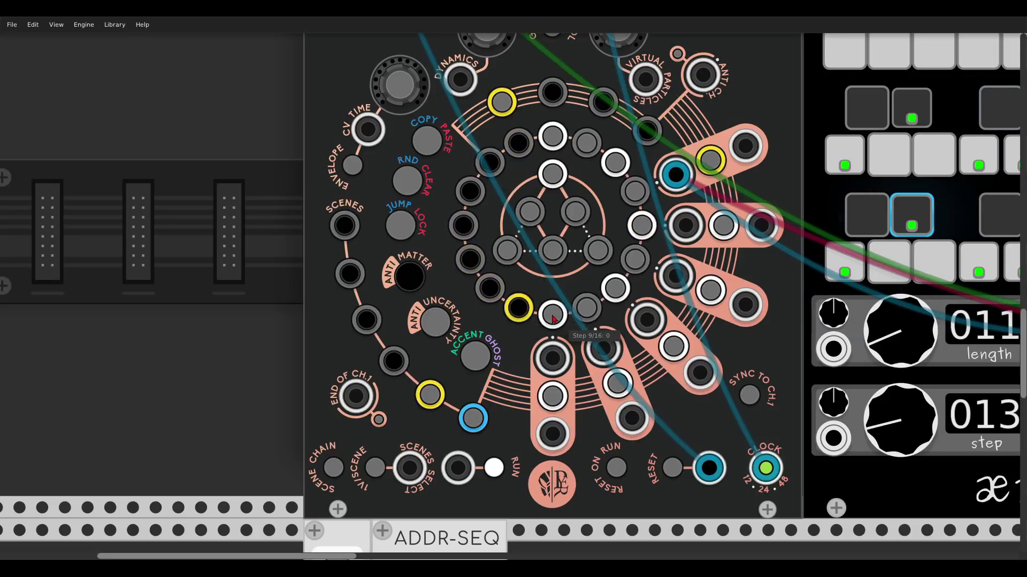
click(553, 315)
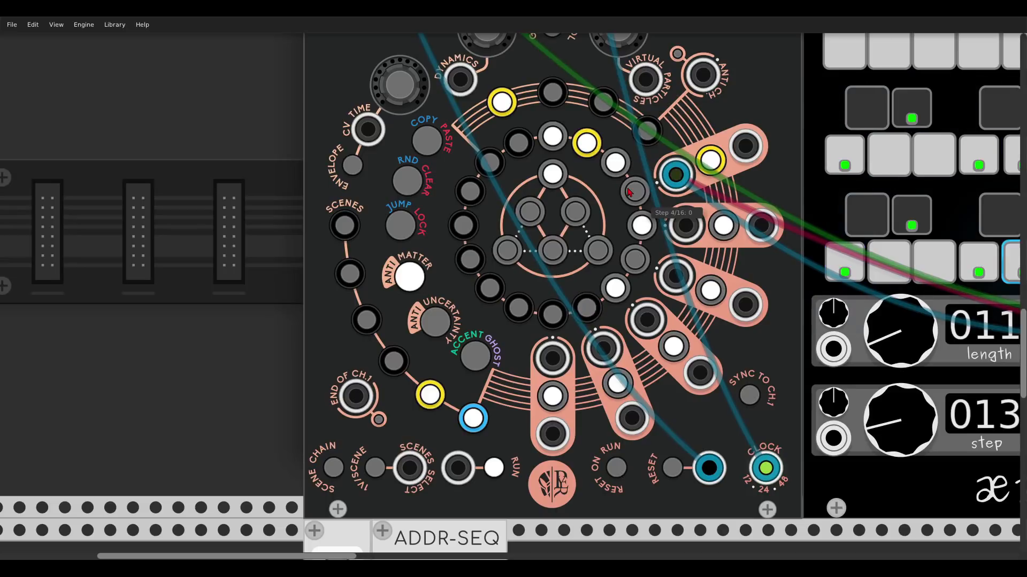
click(632, 261)
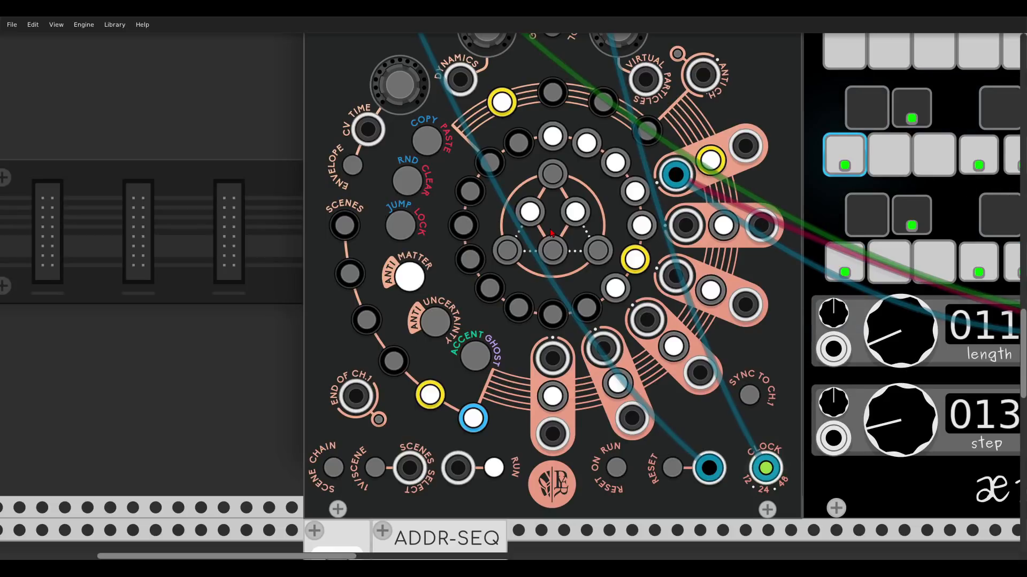
Clear all steps of channel 6 in scene 2
click(547, 395)
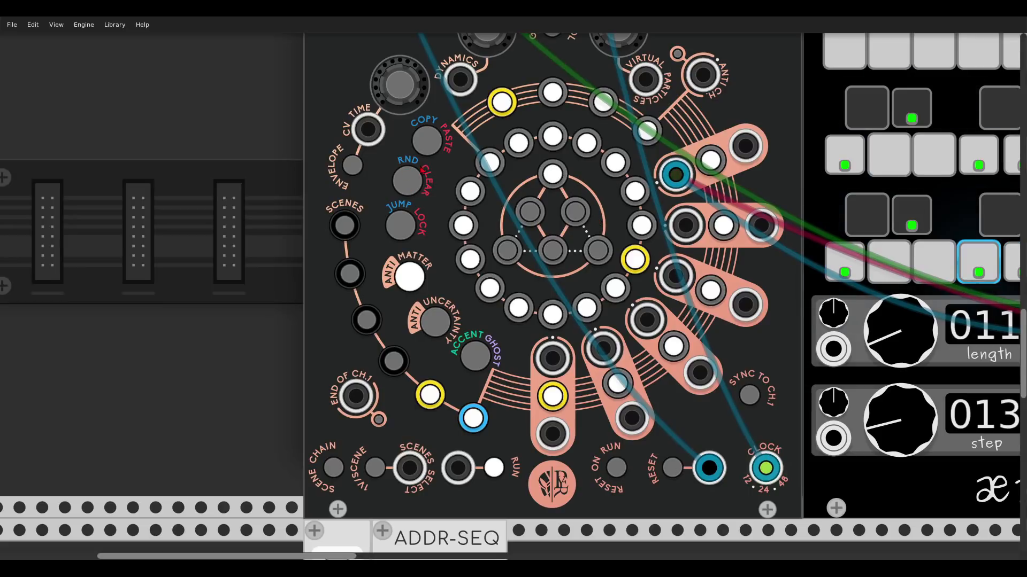
click(409, 168)
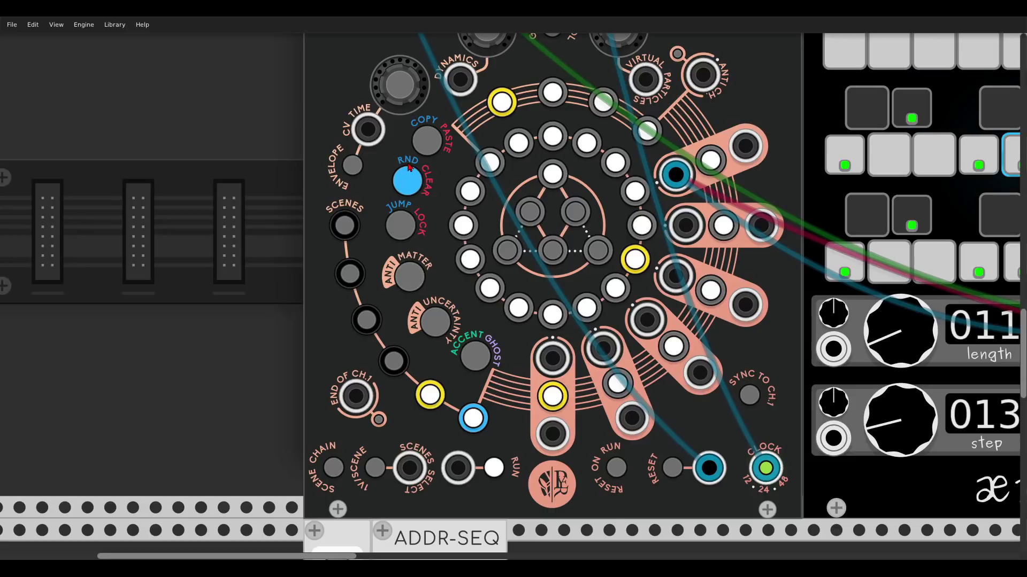
click(411, 185)
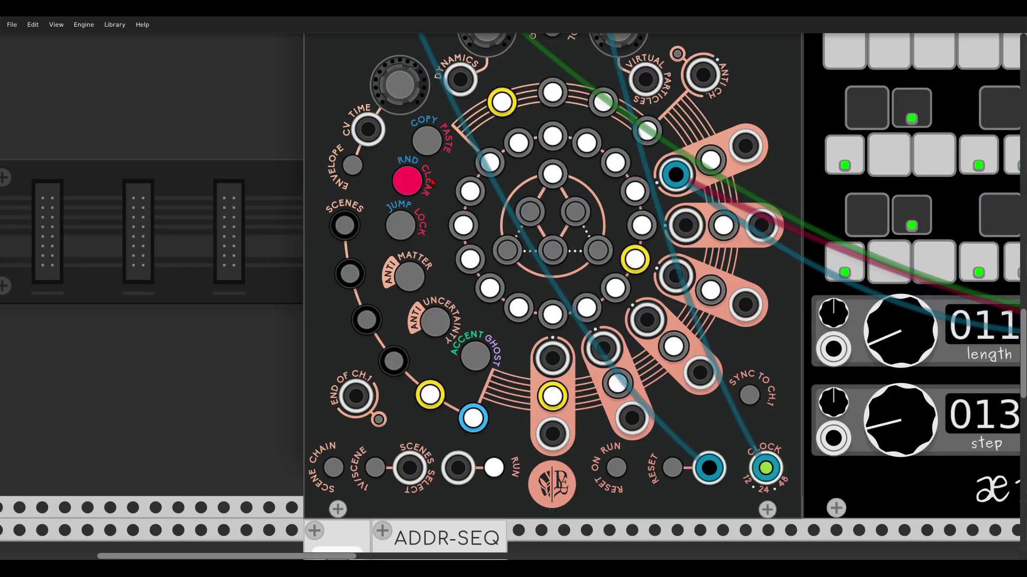
click(554, 399)
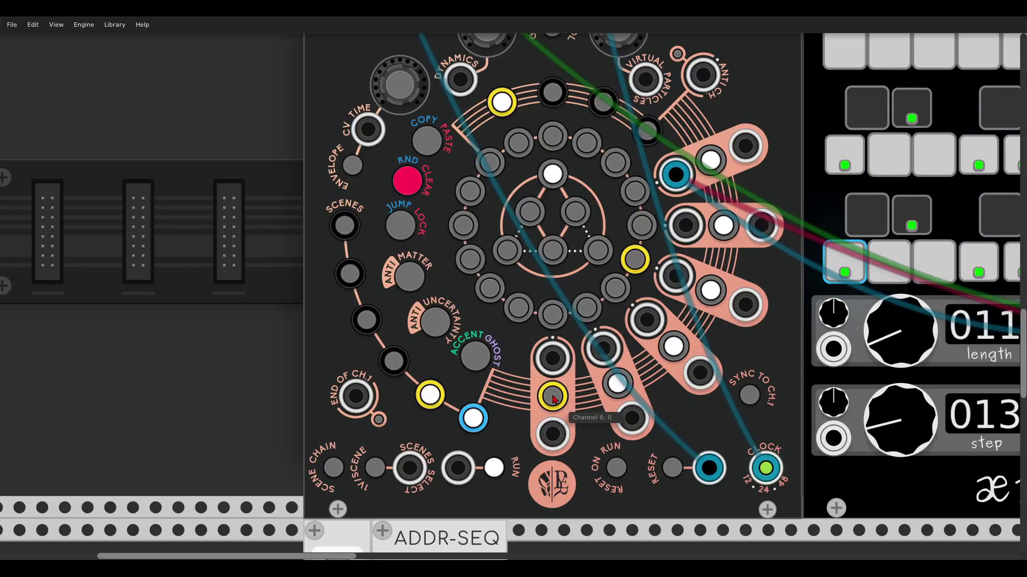
click(419, 193)
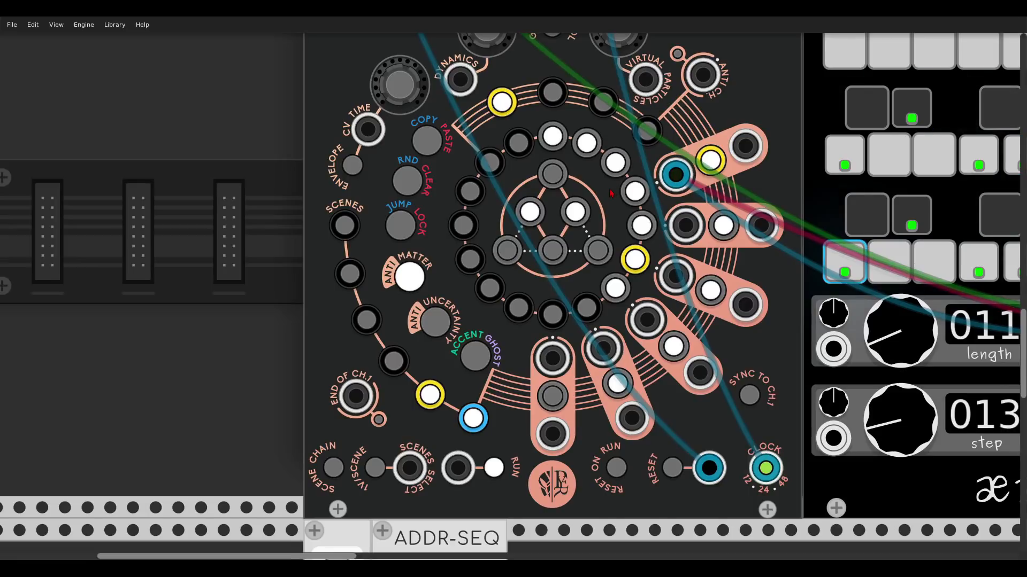
Enable scene chaining on Hexaquark so its scenes play in sequence
scroll(534, 267, down, 3)
scroll(535, 267, left, 2)
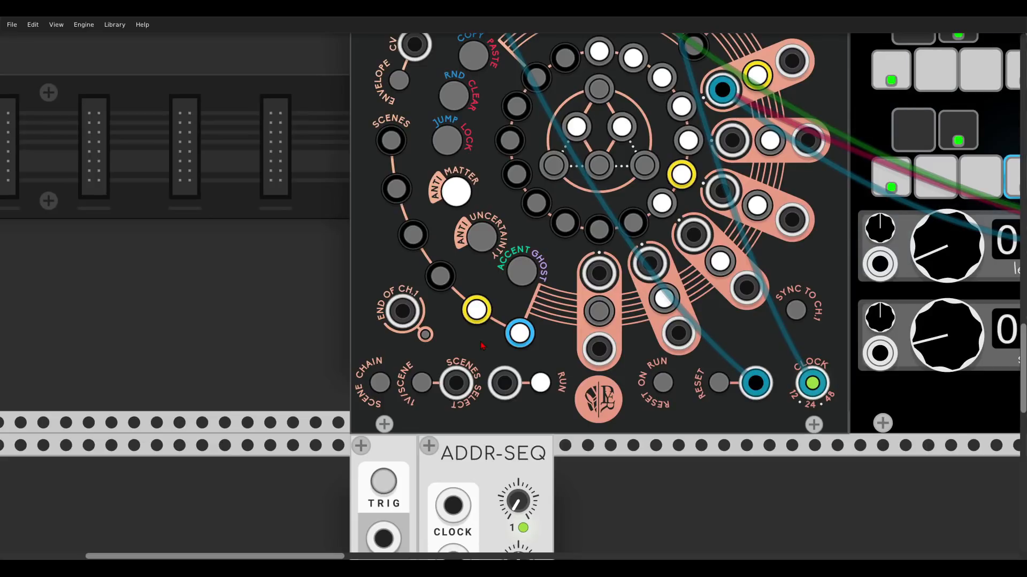
click(380, 387)
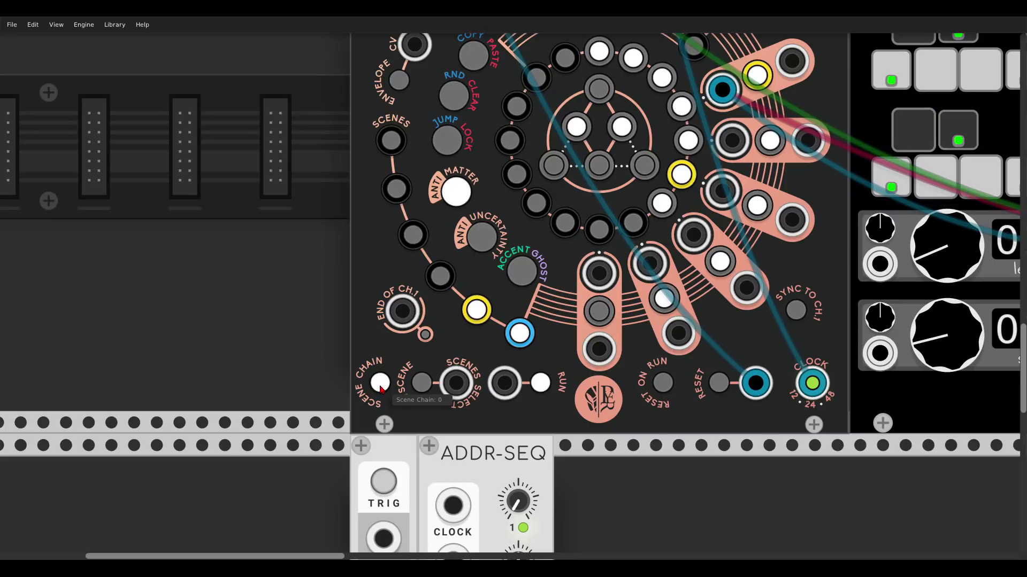
Turn on Hexaquark's jump mode and jump playback to page 2, followed by page 3
scroll(461, 322, up, 2)
scroll(461, 322, right, 1)
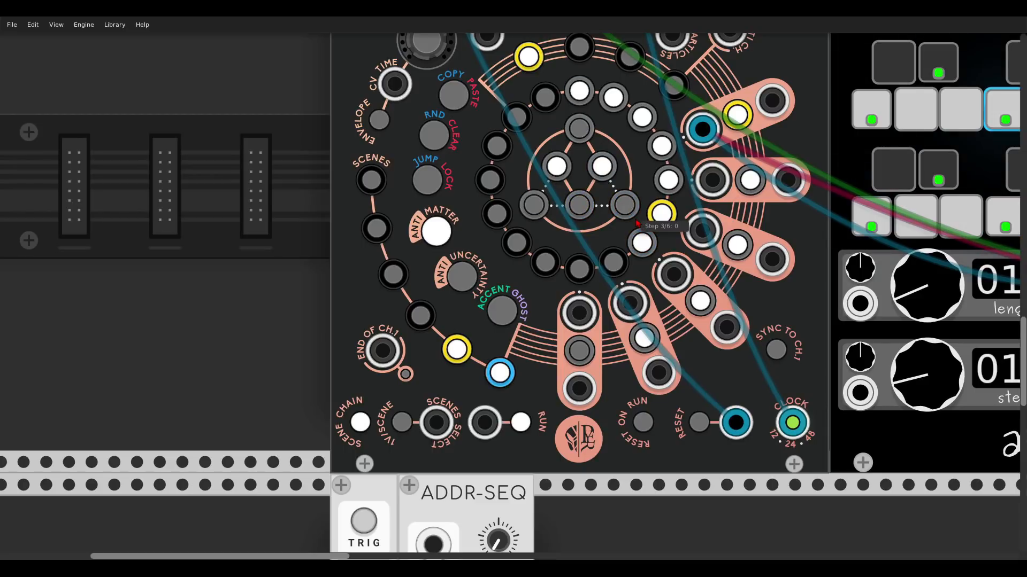
click(442, 182)
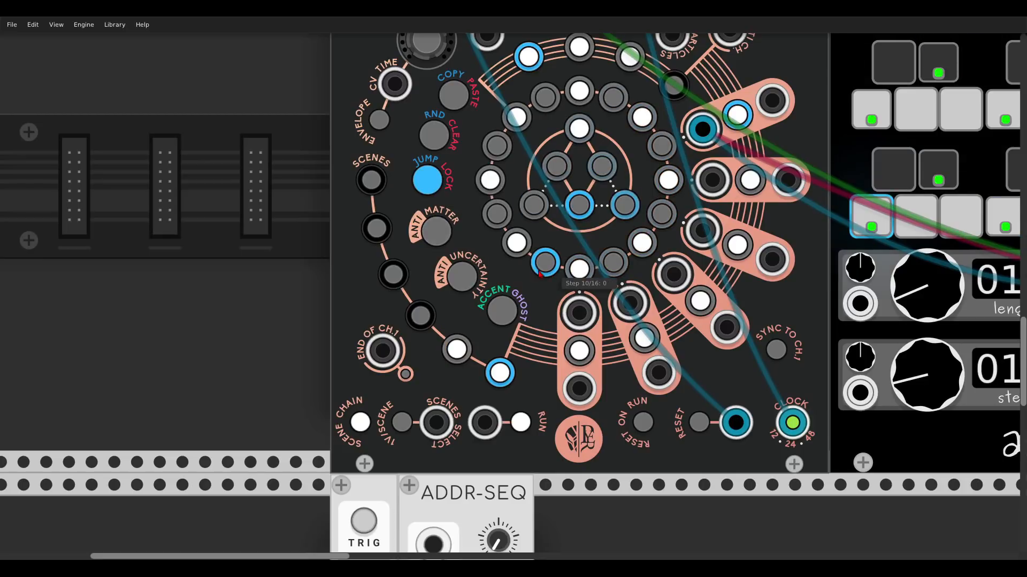
click(578, 49)
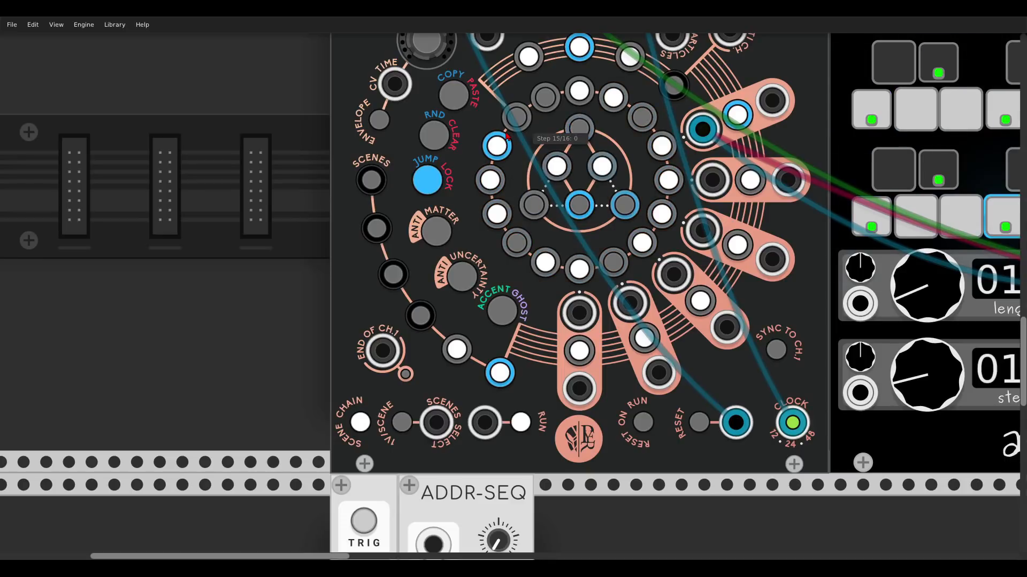
click(628, 59)
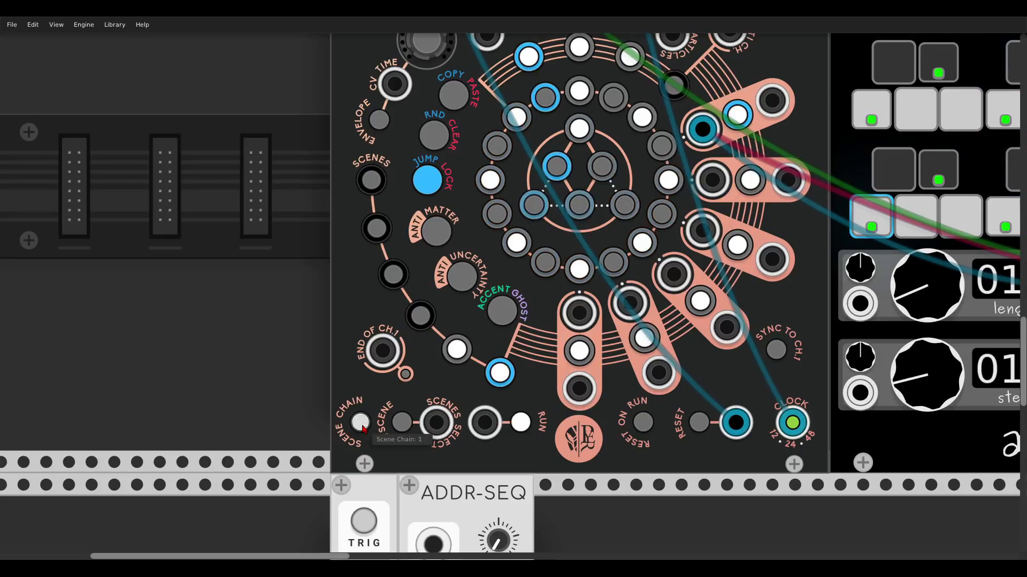
Patch the TRIG button module's first output to Hexaquark's SCENES SELECT input and enable SYNC TO CH.1
scroll(326, 340, down, 5)
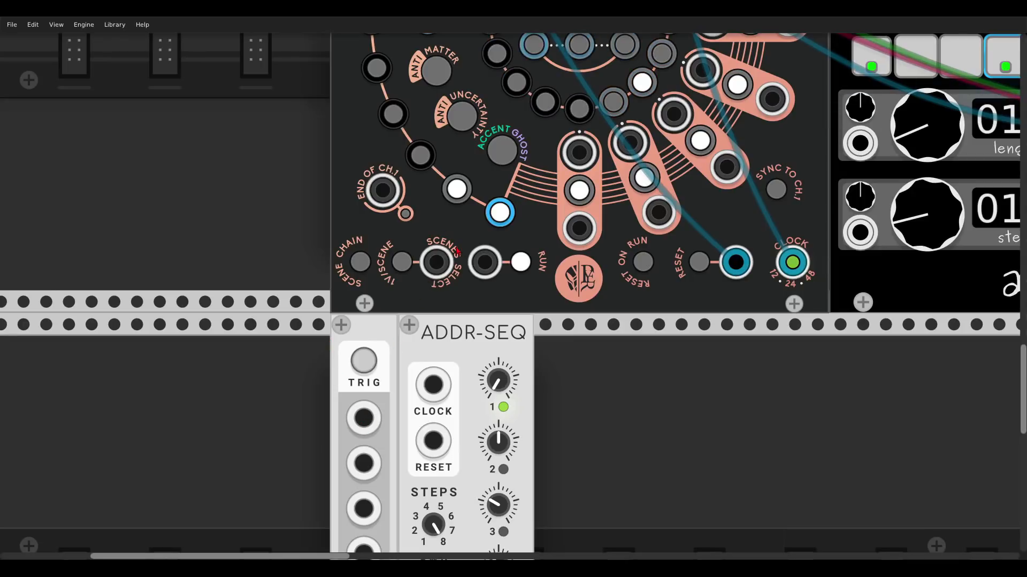
drag(376, 408, 437, 262)
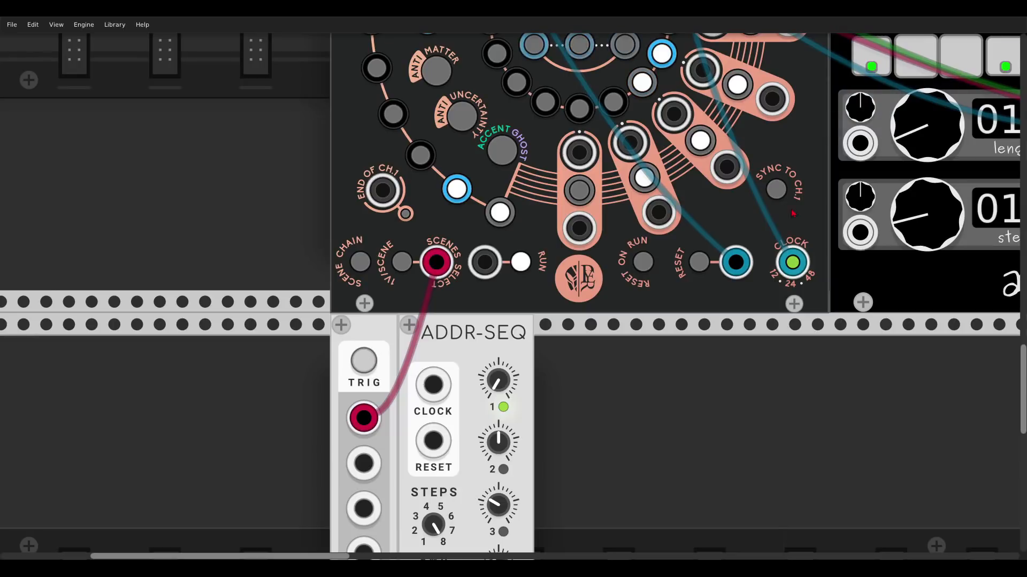
click(775, 191)
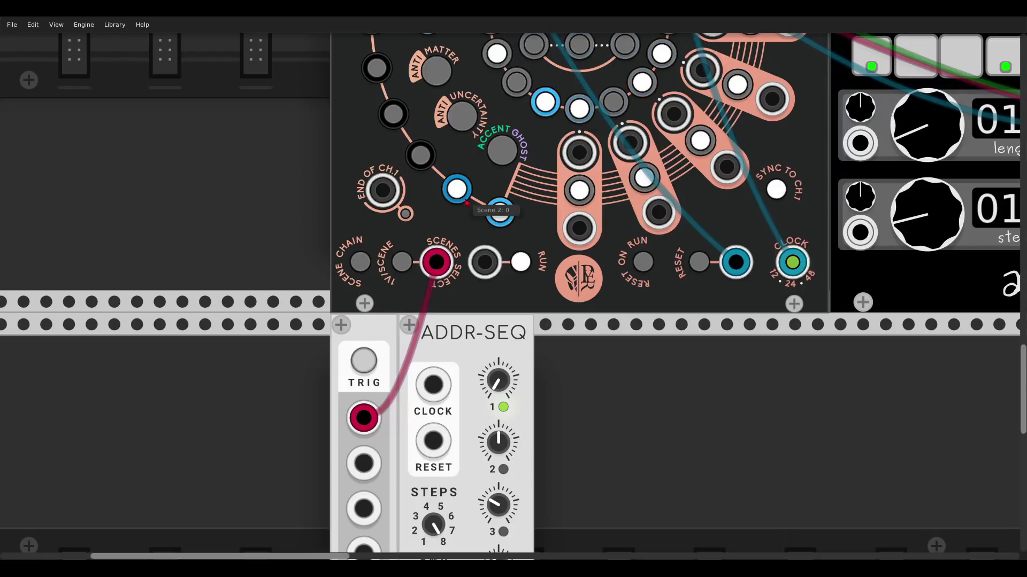
scroll(461, 199, up, 3)
scroll(461, 199, up, 3)
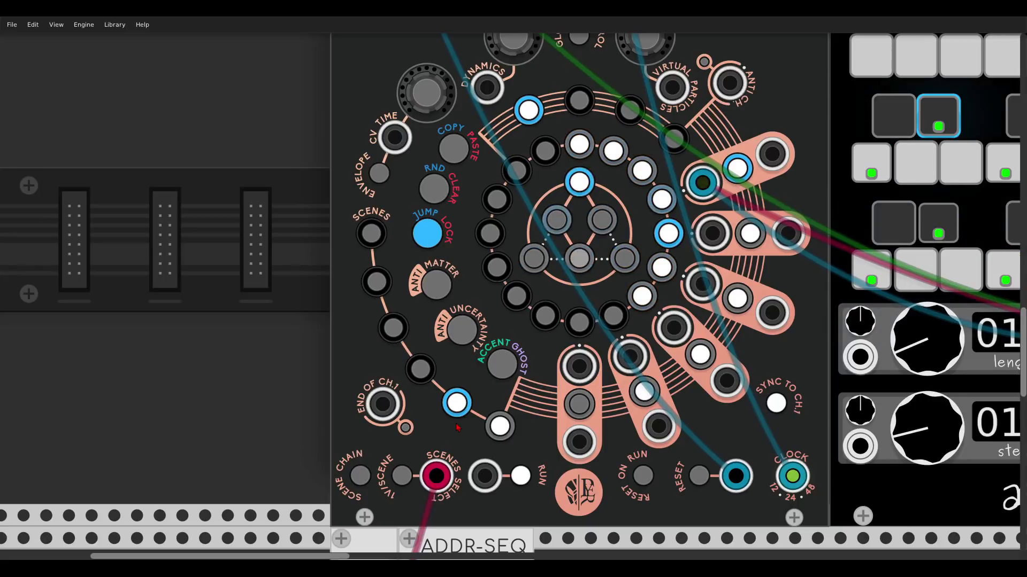
scroll(823, 323, down, 2)
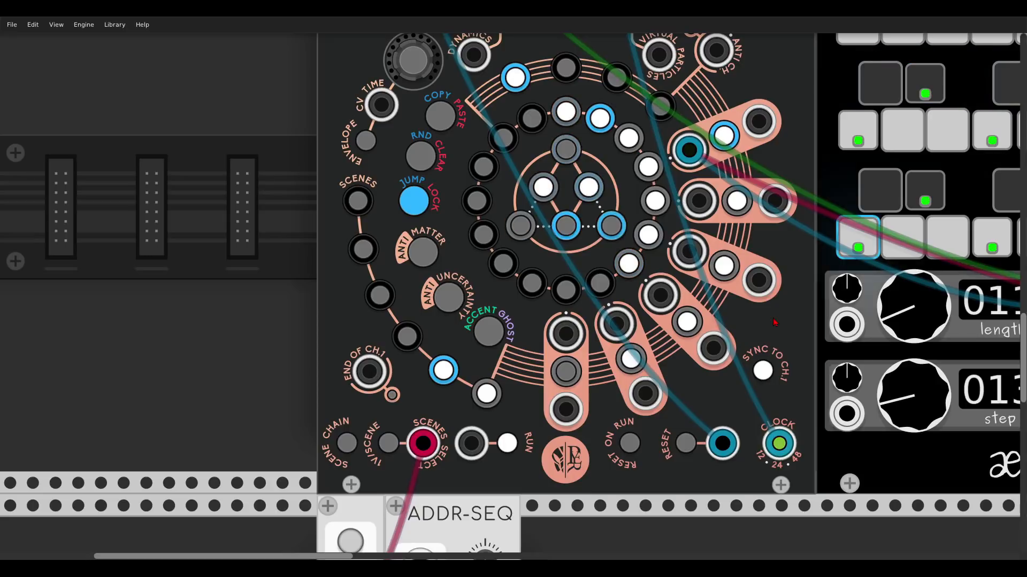
scroll(467, 328, down, 3)
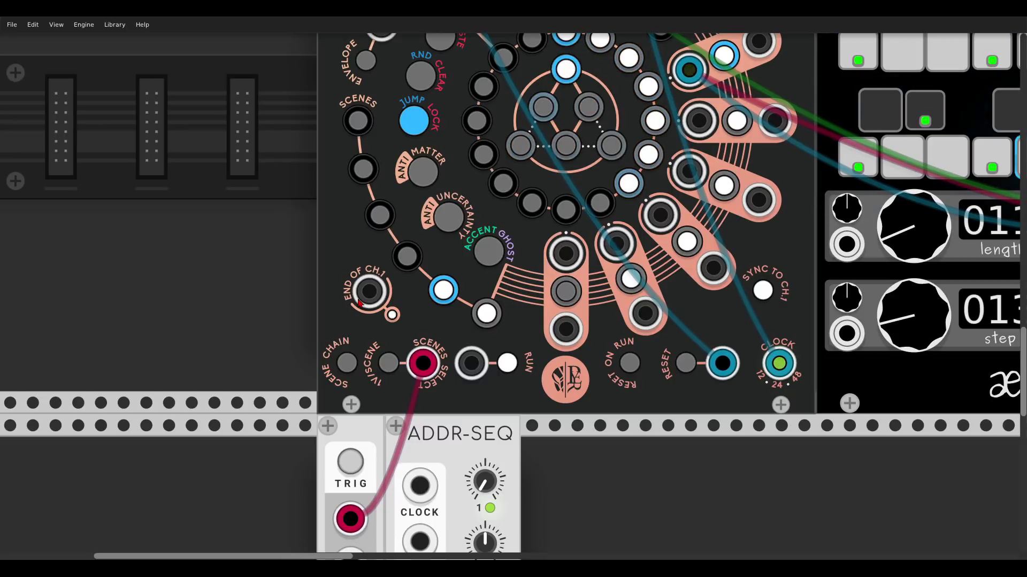
scroll(359, 302, down, 3)
drag(844, 376, 387, 349)
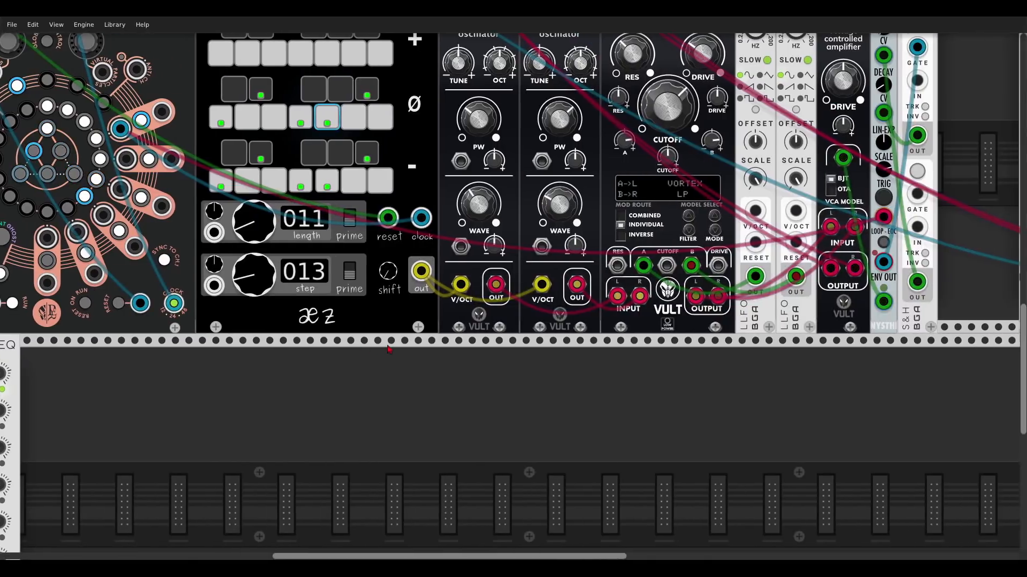
Patch the first PUNCH amplifier's two outputs to the second PUNCH amplifier's inputs
scroll(459, 354, down, 1)
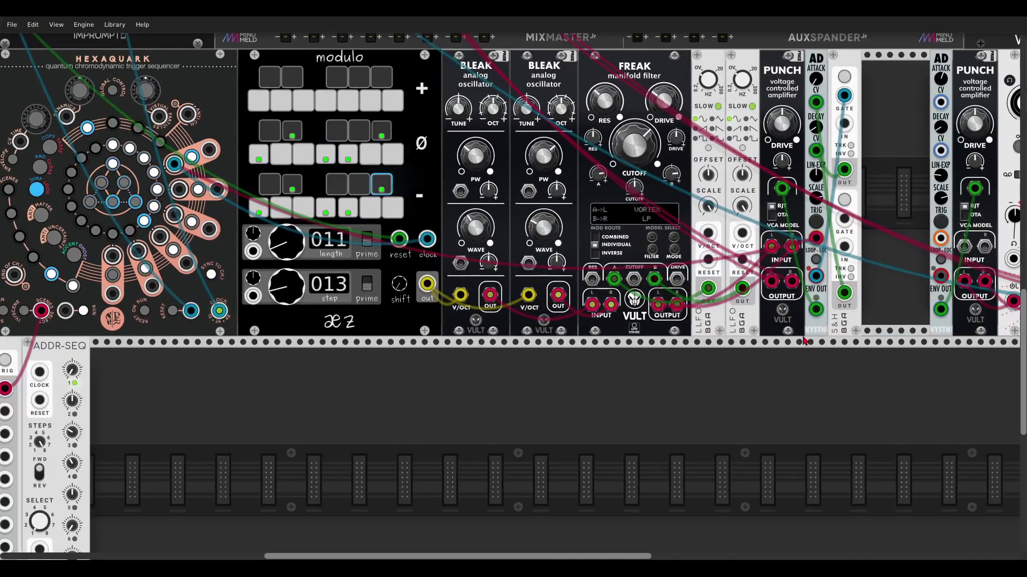
drag(803, 340, 546, 357)
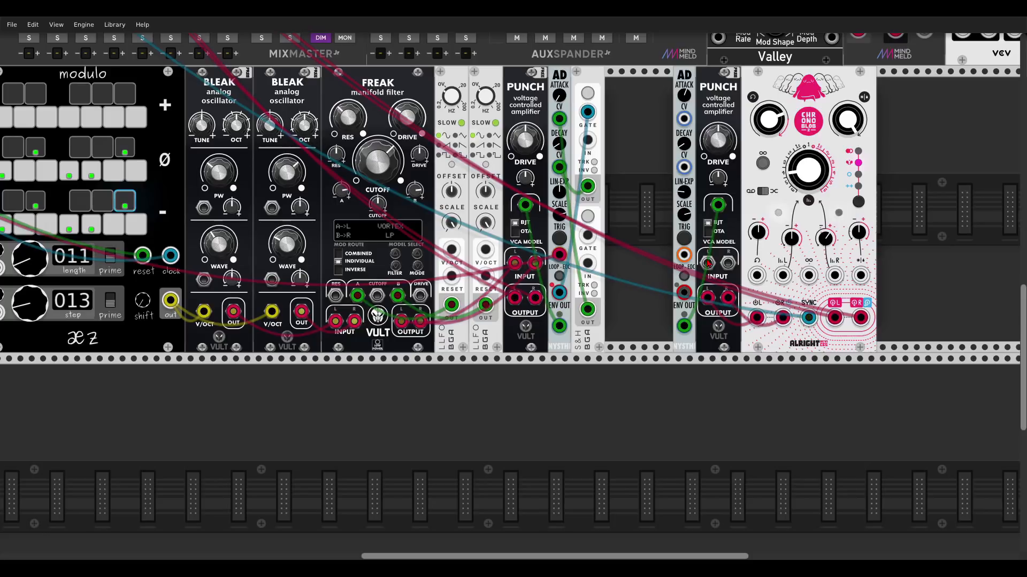
drag(708, 263, 515, 297)
drag(727, 263, 535, 298)
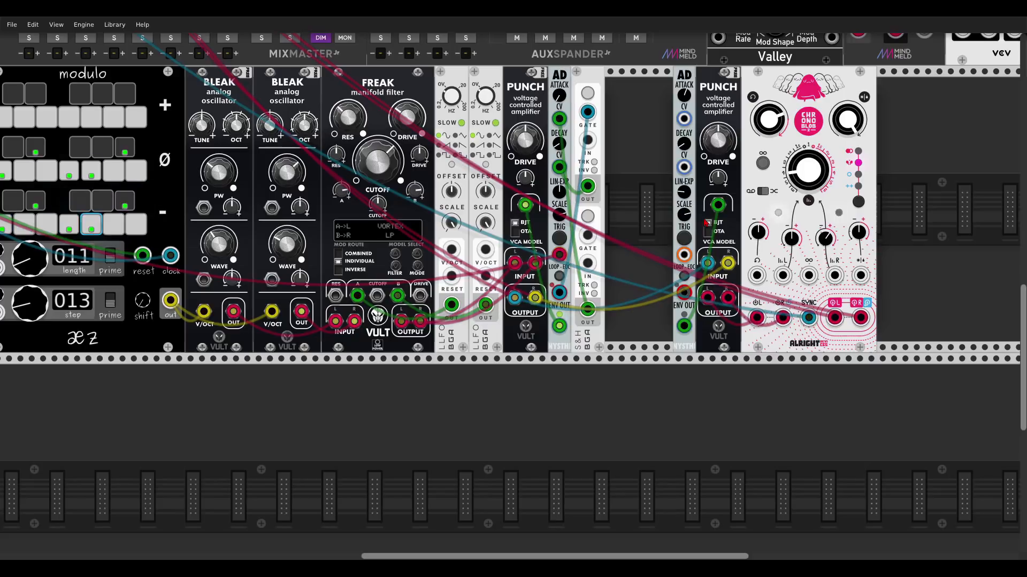
Patch Hexaquark's END OF CH.1 output to the second AD envelope's TRIG input and unplug the SCENES SELECT cable
drag(637, 232, 799, 194)
scroll(771, 193, down, 1)
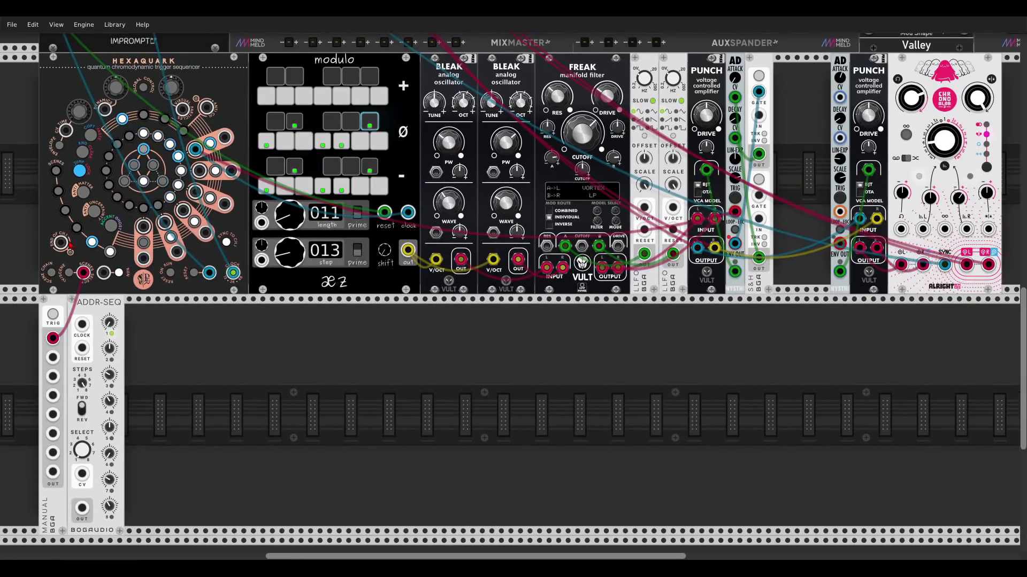
drag(60, 244, 840, 212)
scroll(798, 215, up, 2)
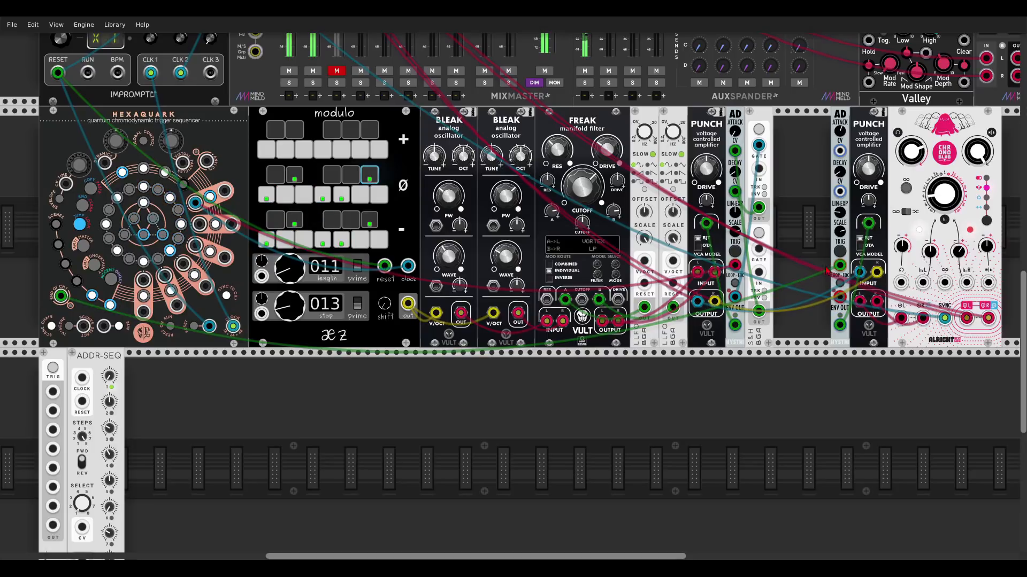
Patch ADDR-SEQ's OUT to Hexaquark's SCENES SELECT input and, with SYNC TO CH.1 off, select sequencer step 3
drag(161, 391, 469, 293)
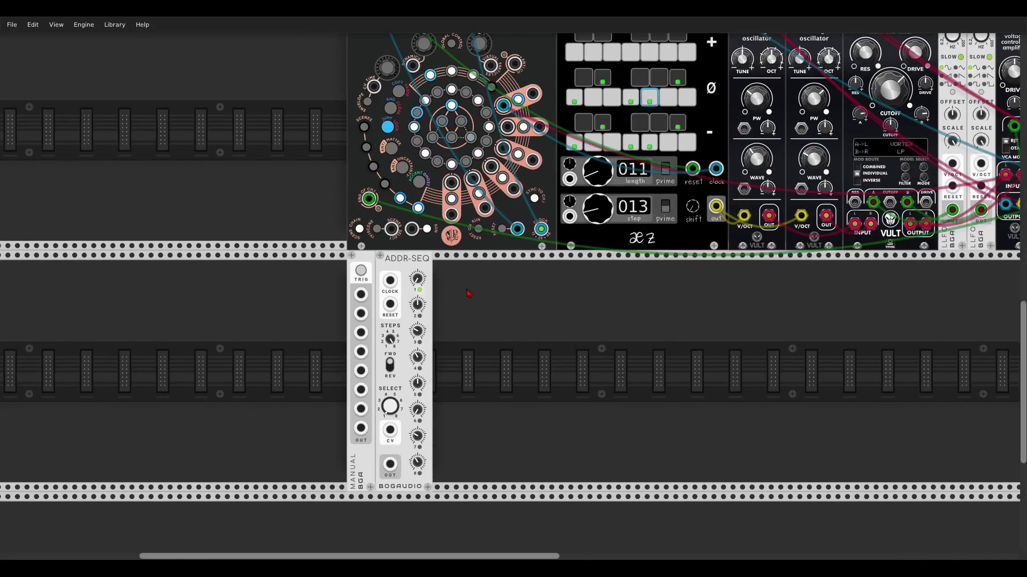
scroll(362, 250, up, 3)
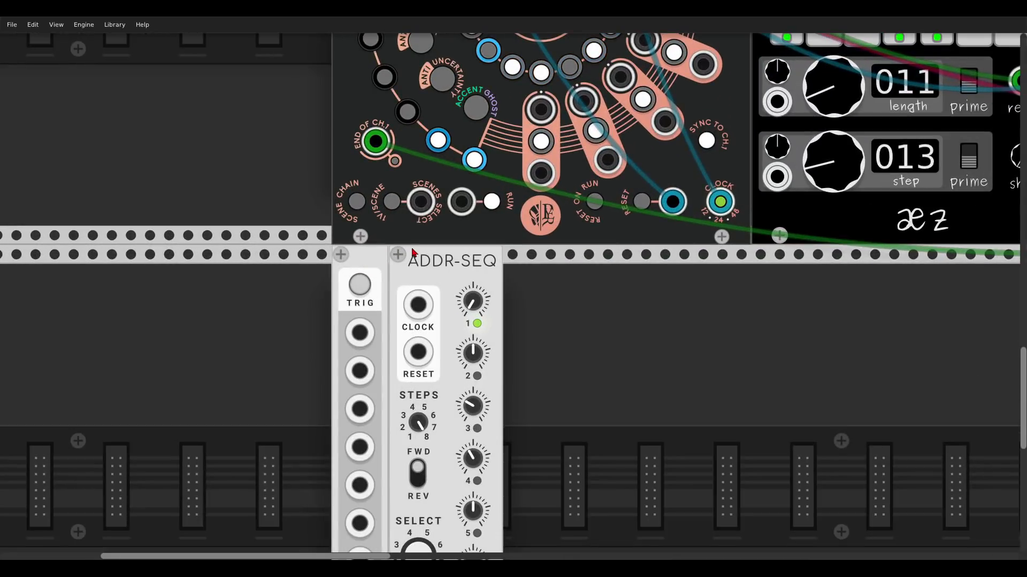
drag(456, 275, 448, 245)
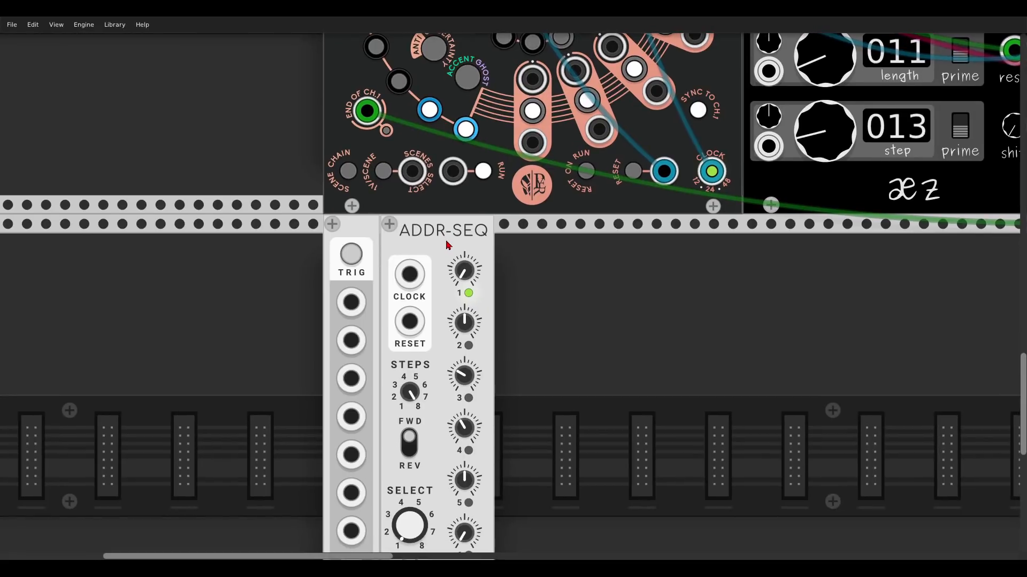
scroll(448, 245, down, 2)
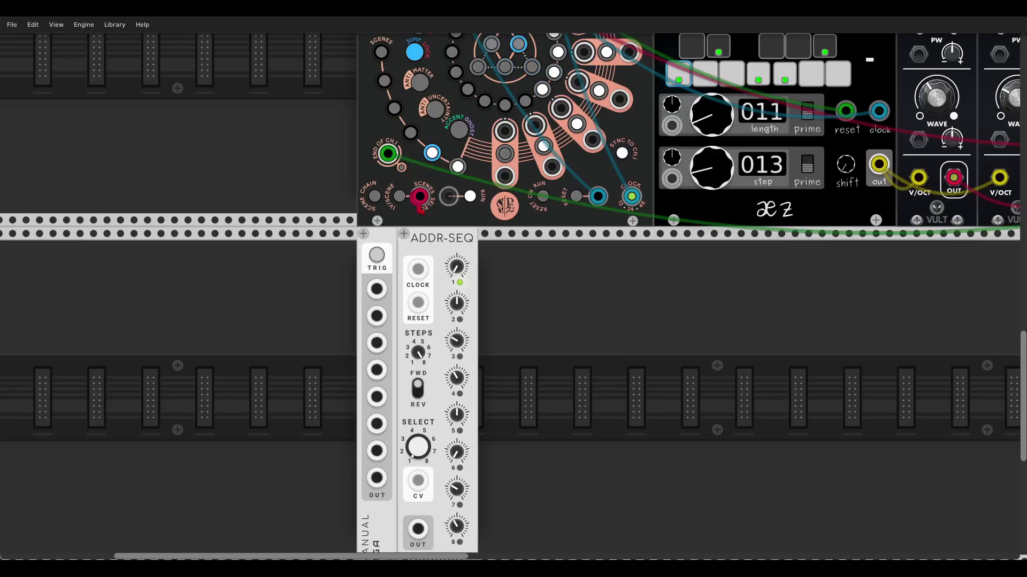
drag(420, 197, 417, 529)
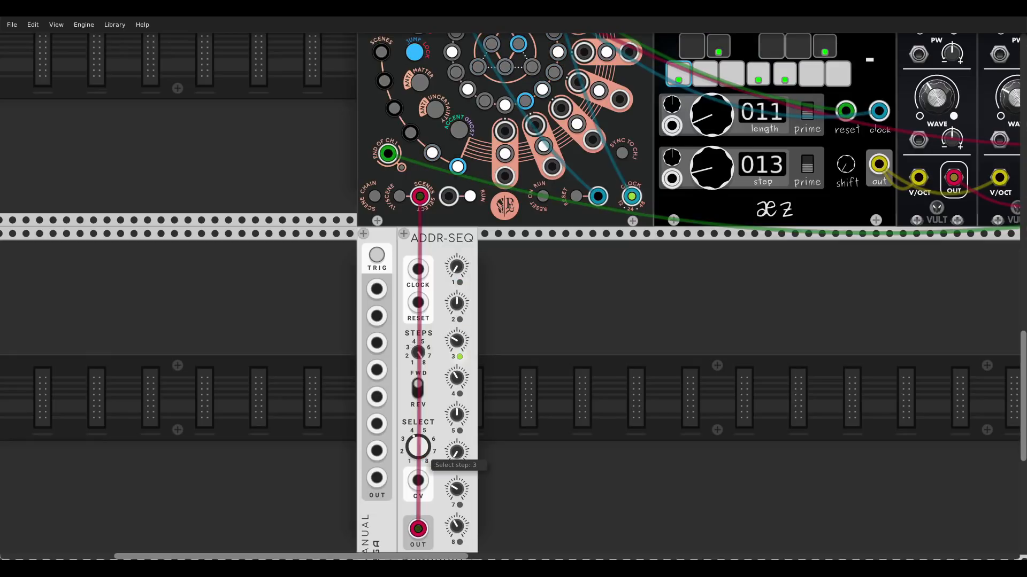
mouse_move(418, 447)
mouse_down()
mouse_move(418, 426)
mouse_move(421, 445)
mouse_up()
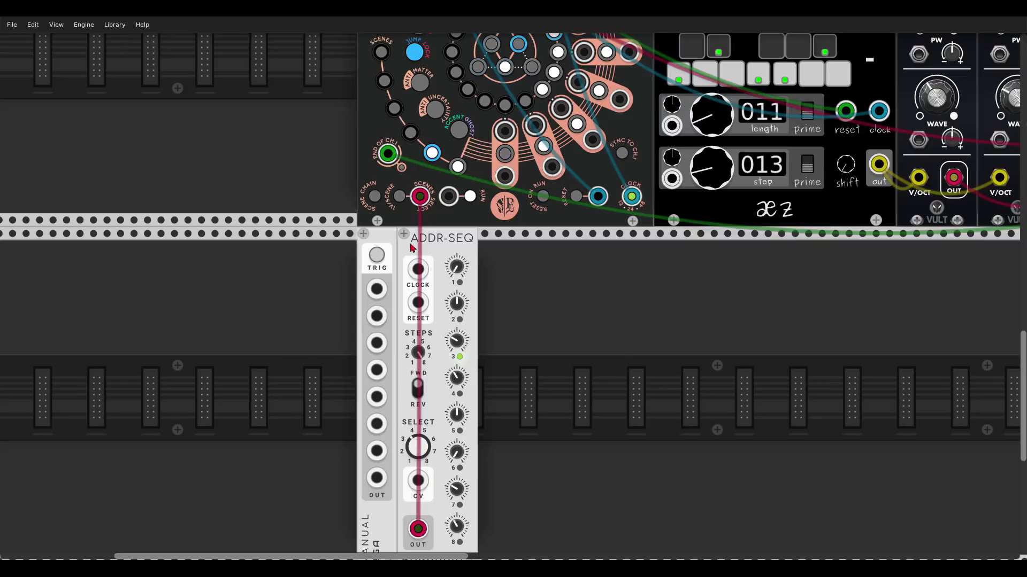
Unplug the SCENES SELECT cable and enable SCENE CHAIN on Hexaquark
drag(421, 200, 401, 208)
click(376, 200)
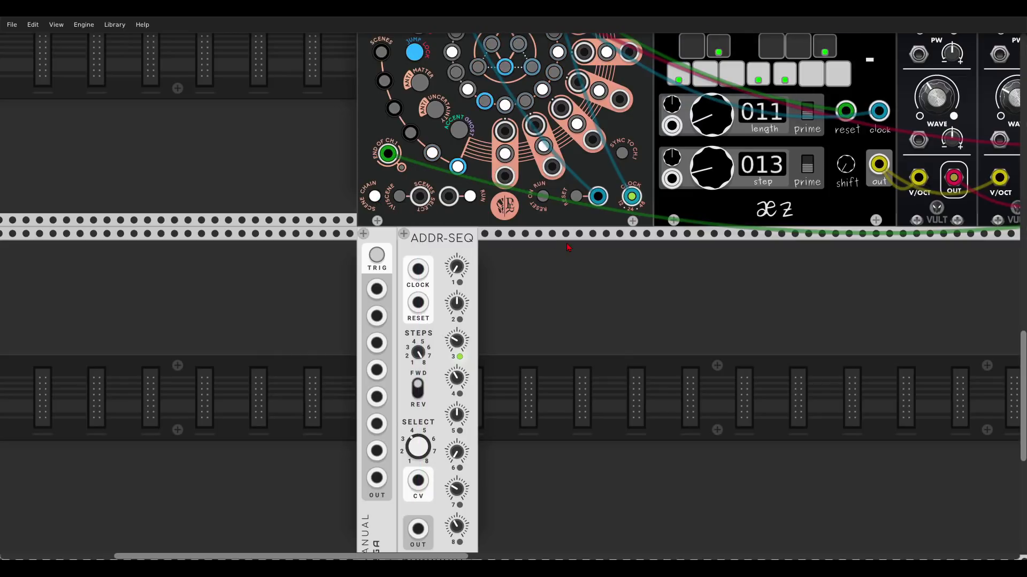
Unmute the SOLO channel on the MixMaster mixer
scroll(568, 247, down, 4)
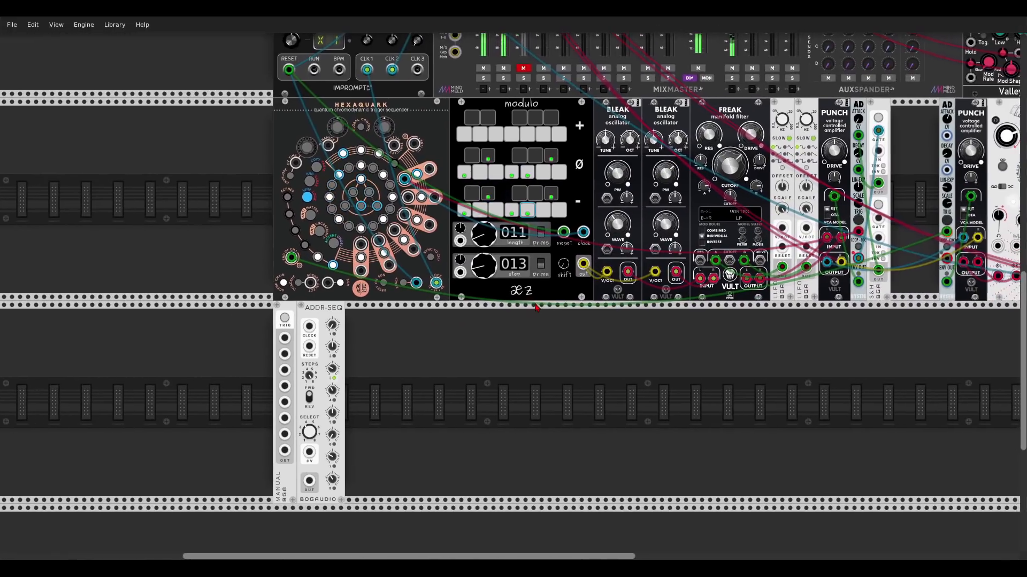
drag(537, 306, 446, 325)
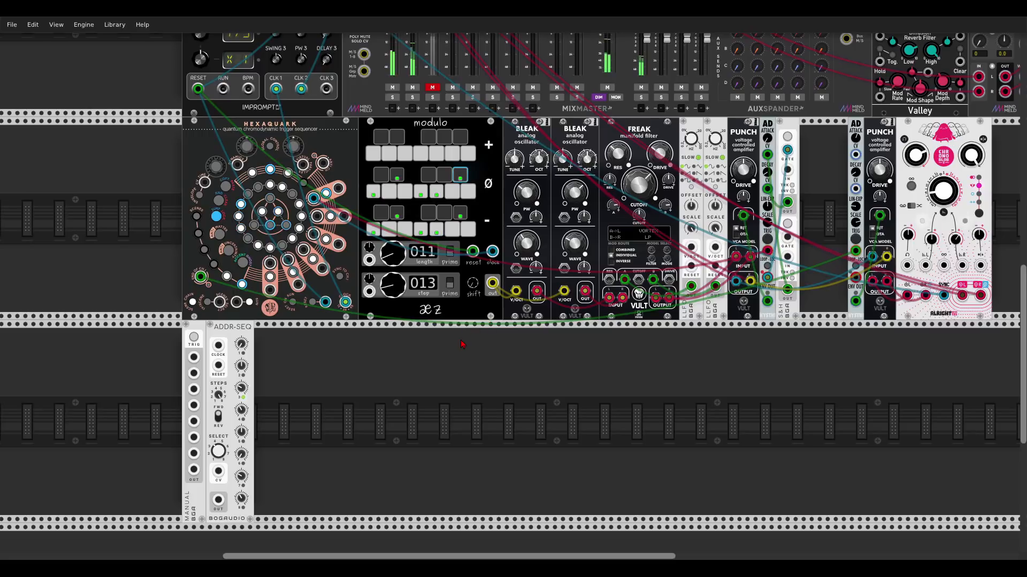
scroll(397, 345, up, 4)
scroll(397, 345, up, 10)
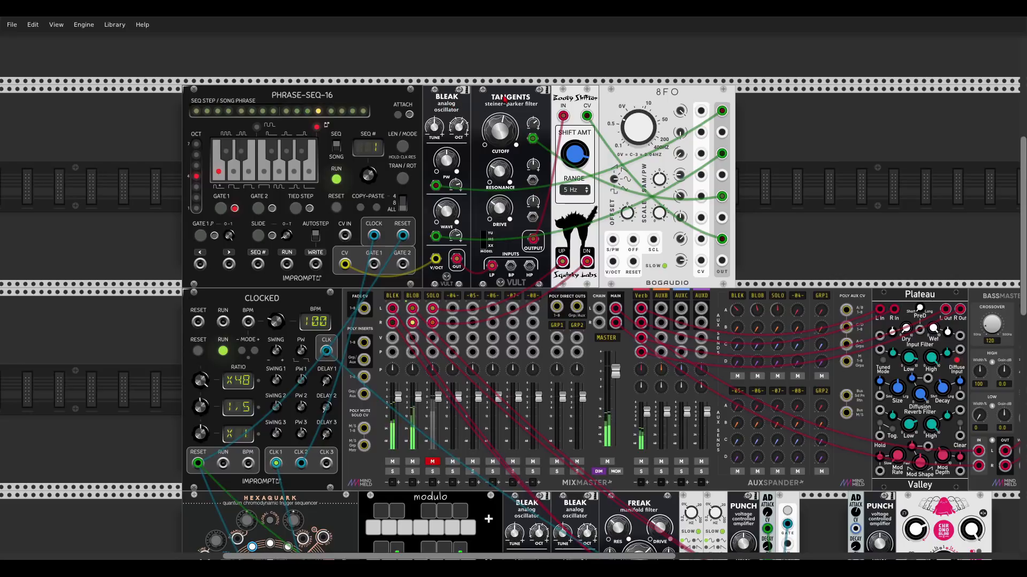
scroll(472, 149, down, 6)
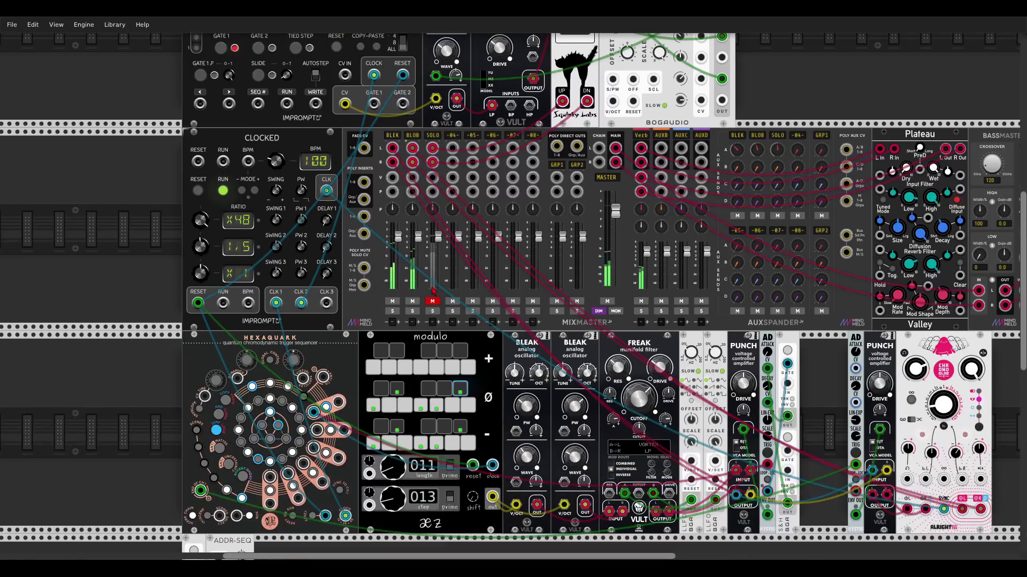
scroll(164, 248, down, 3)
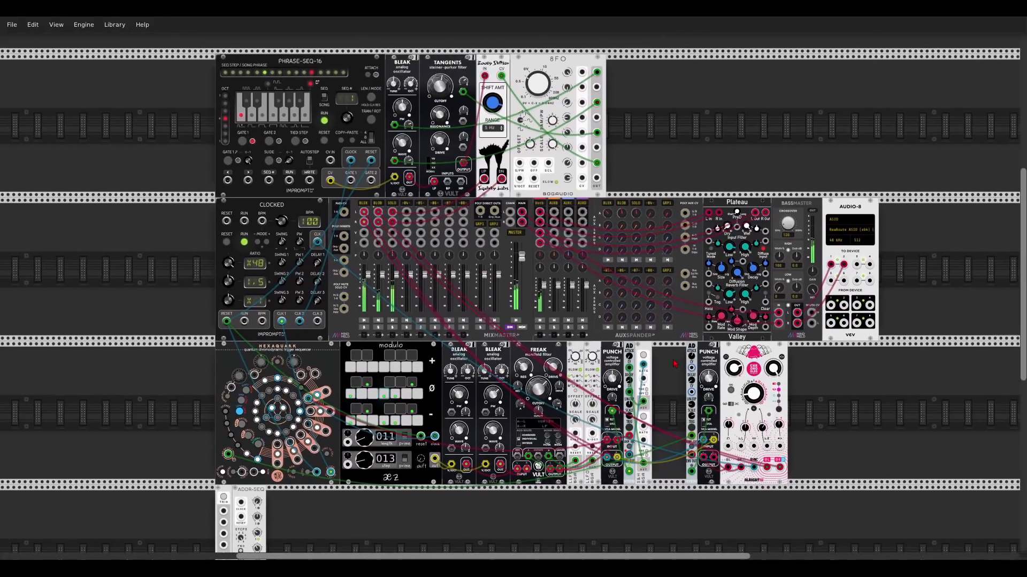
drag(675, 363, 670, 352)
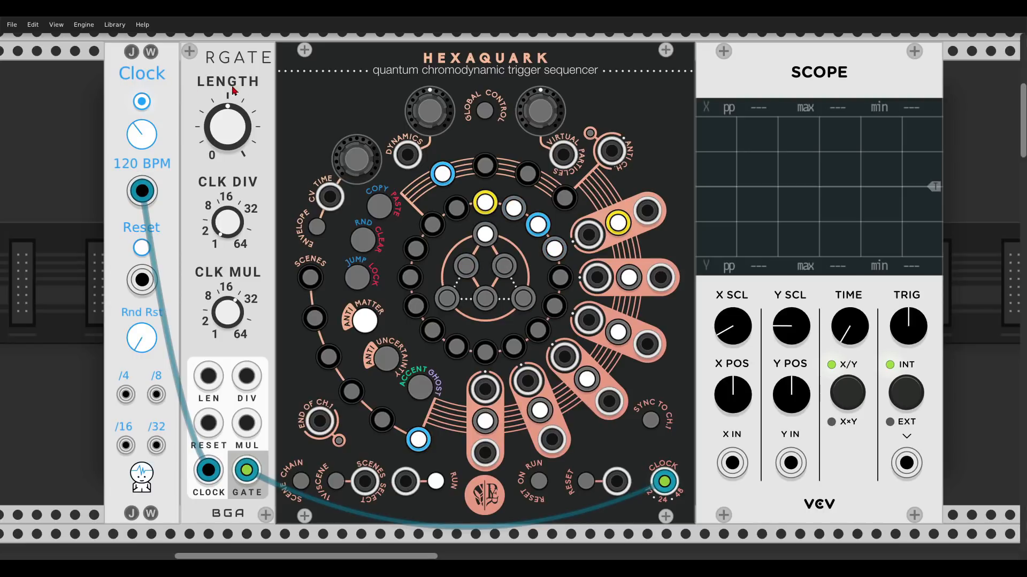
Patch Hexaquark channel 1's CV output to the Scope's X IN and mark step 1 as an accent
mouse_move(225, 313)
drag(652, 211, 732, 462)
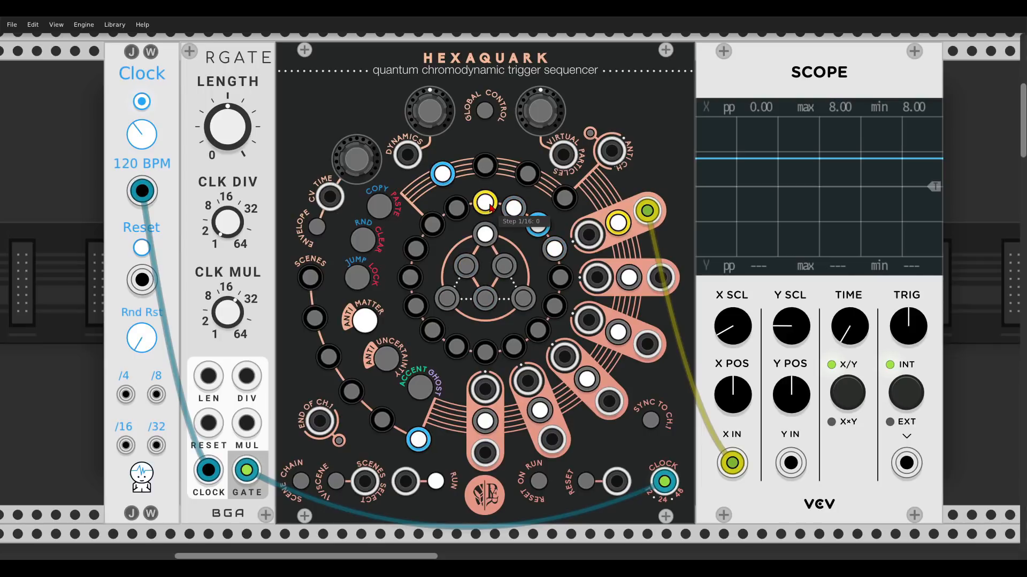
click(422, 389)
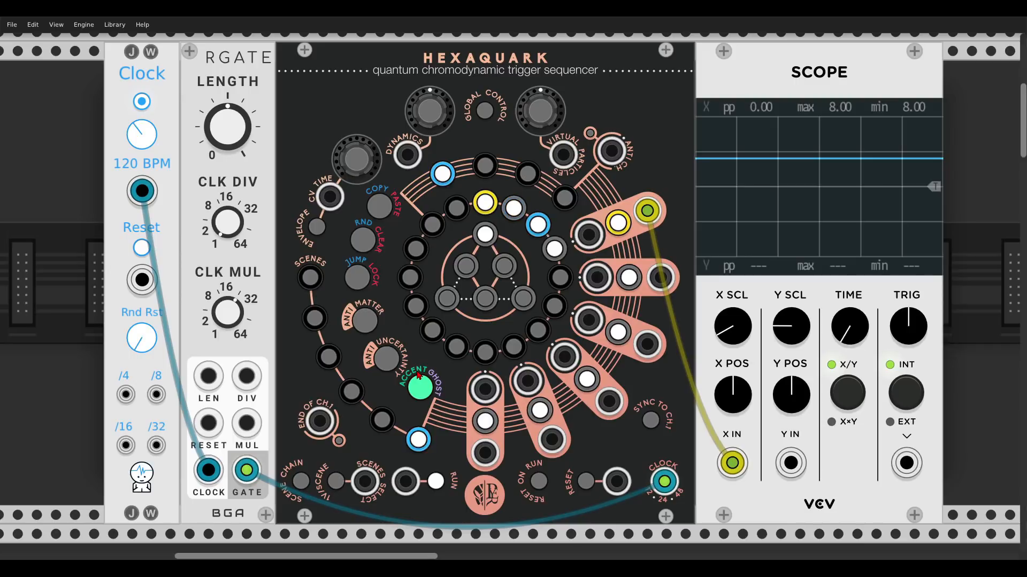
click(485, 204)
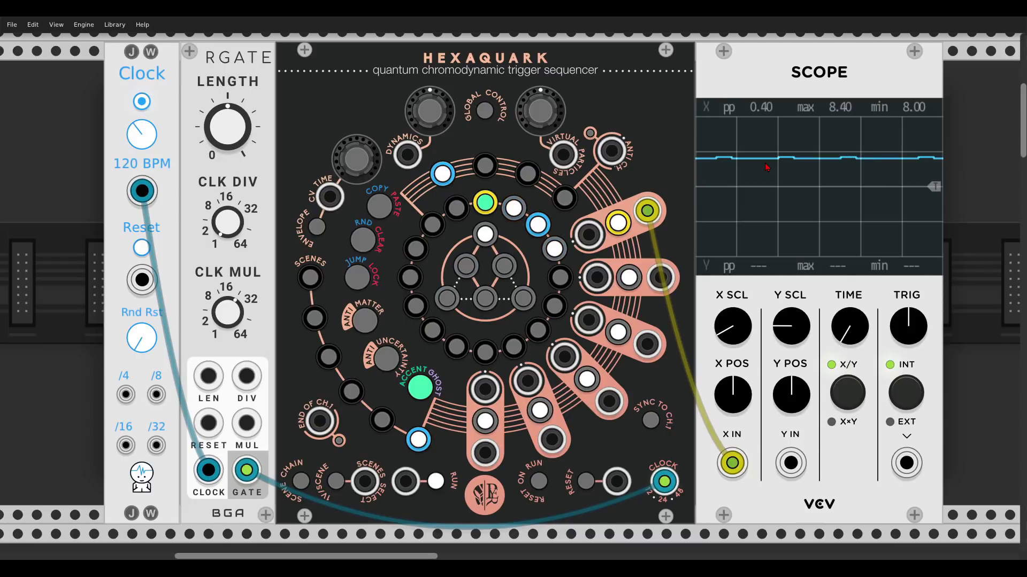
Mark channel 1's step 3 as a ghost note and turn up Hexaquark's DYNAMICS knob
click(425, 392)
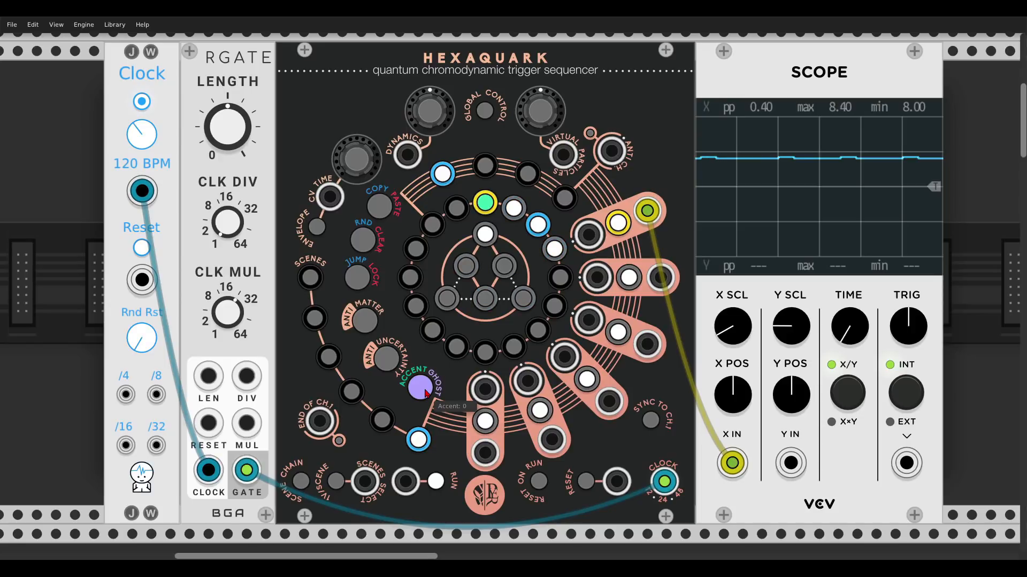
click(537, 227)
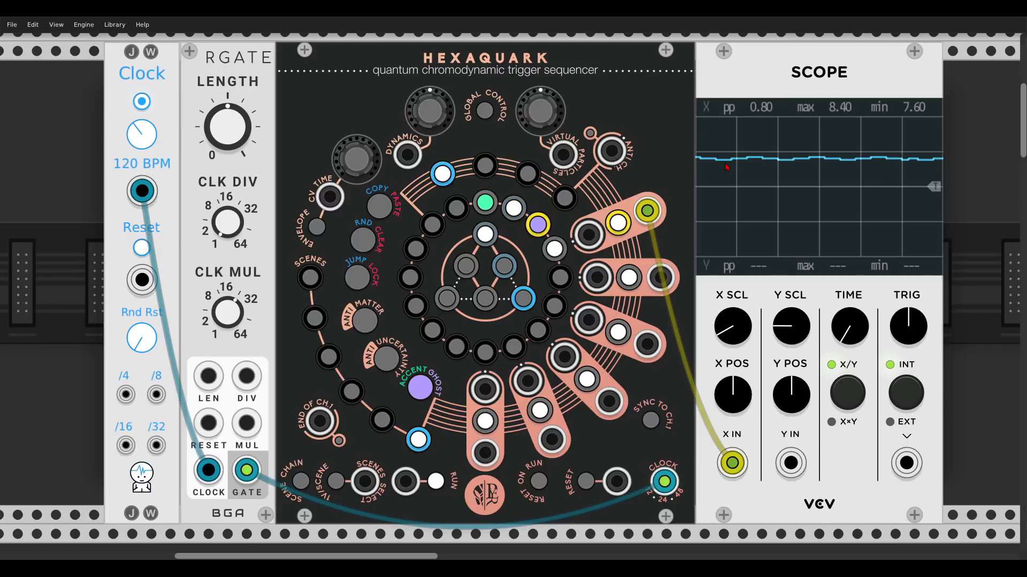
mouse_move(430, 111)
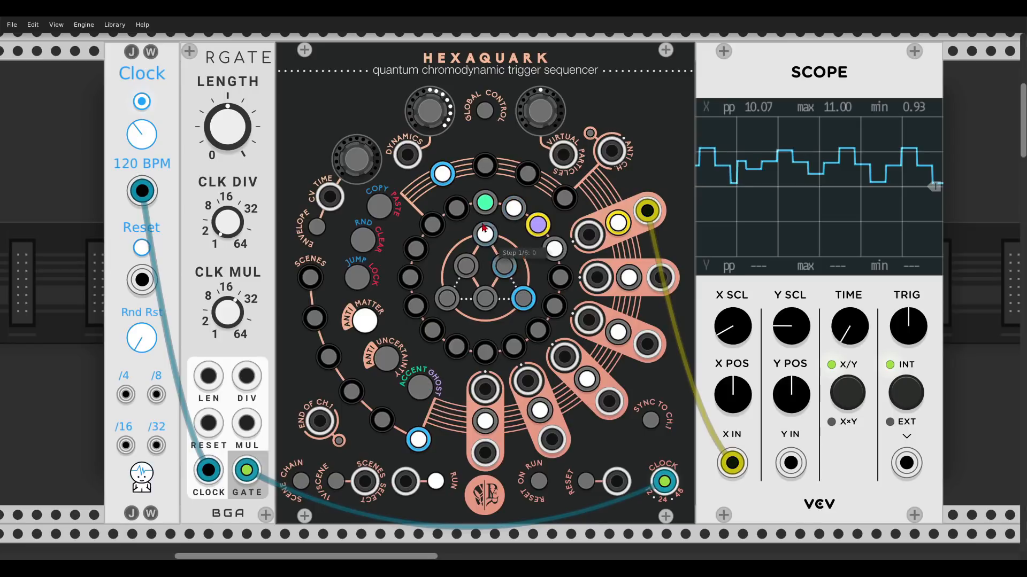
click(512, 210)
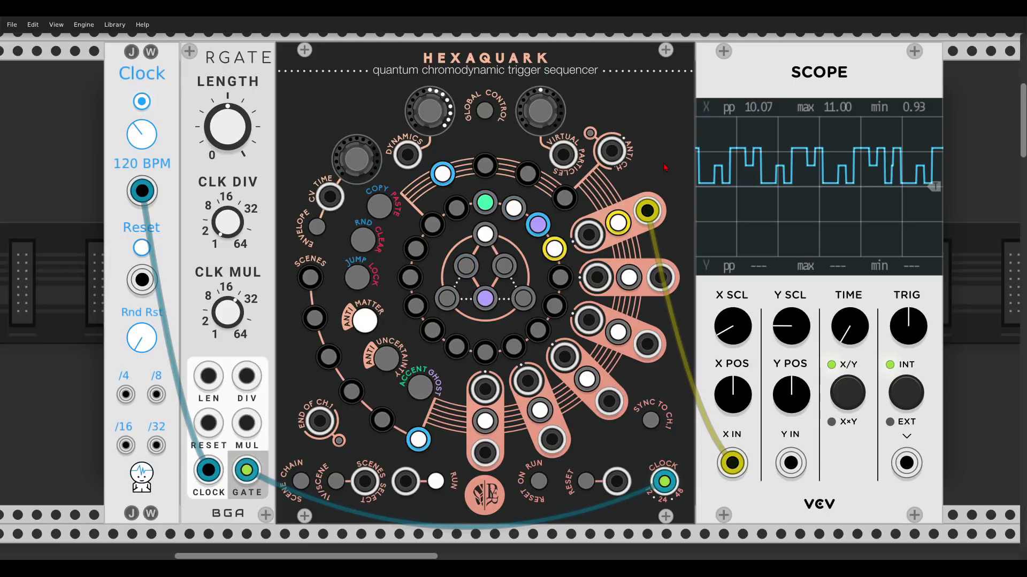
Unmute the NOX channel on the mixer in the patch with the NOXIOUS oscillator
scroll(676, 155, down, 5)
scroll(627, 242, up, 5)
scroll(627, 242, down, 10)
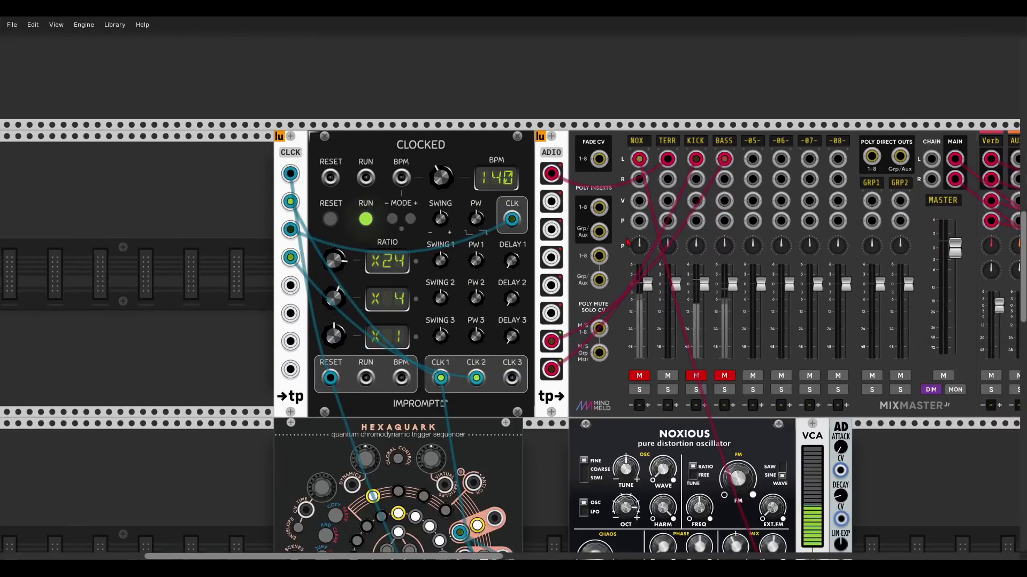
scroll(557, 333, up, 2)
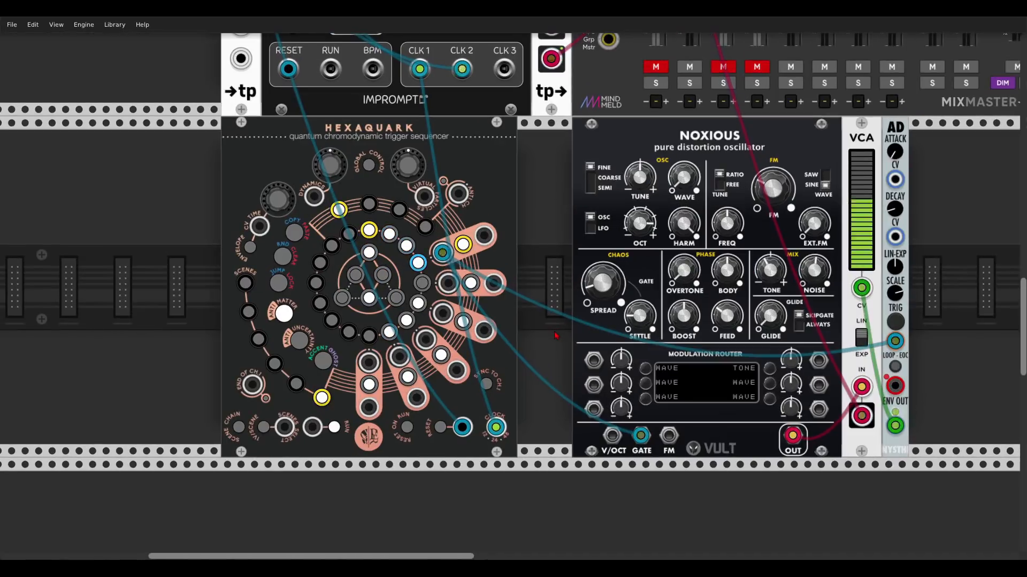
scroll(529, 328, up, 1)
drag(524, 326, 511, 333)
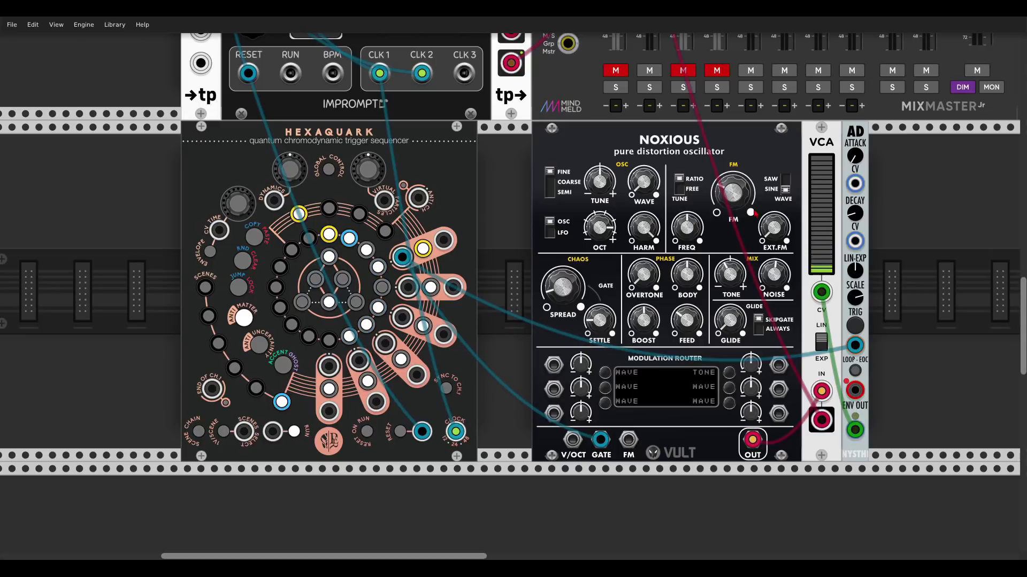
drag(891, 223, 804, 227)
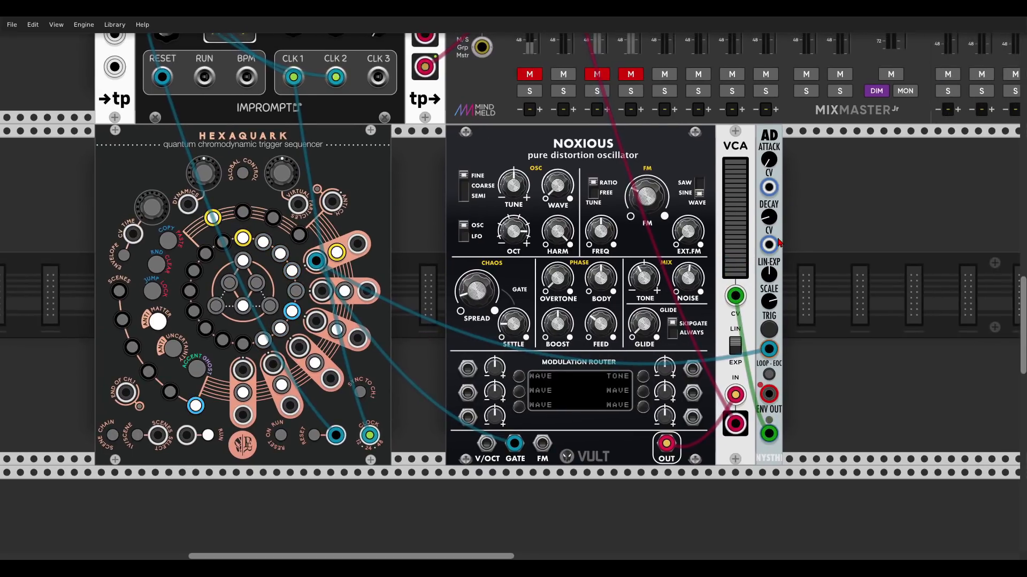
click(530, 75)
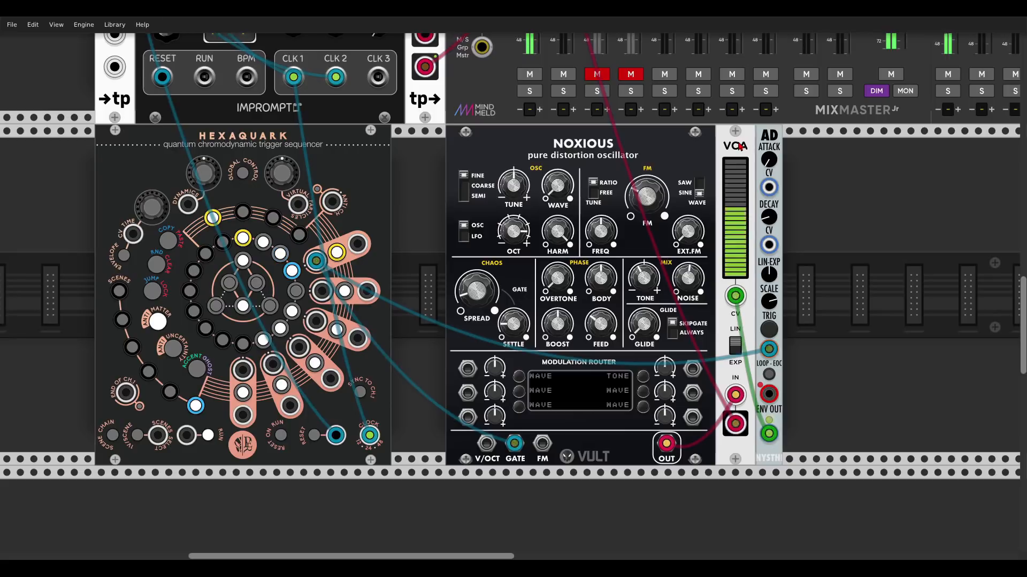
Duplicate the VCA and insert the copy between the first VCA's output and the mixer cable
key(ctrl+d)
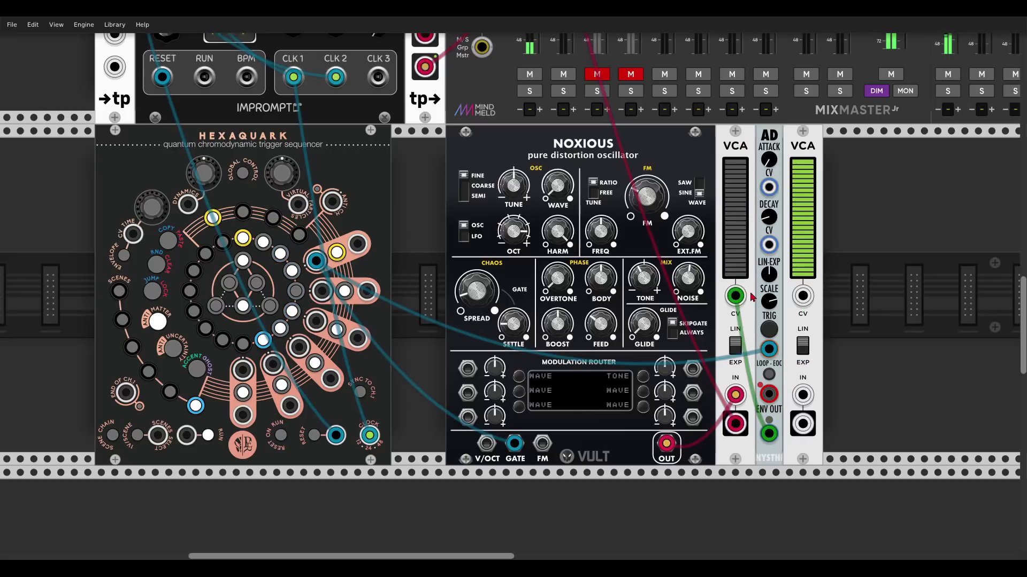
drag(735, 424, 802, 423)
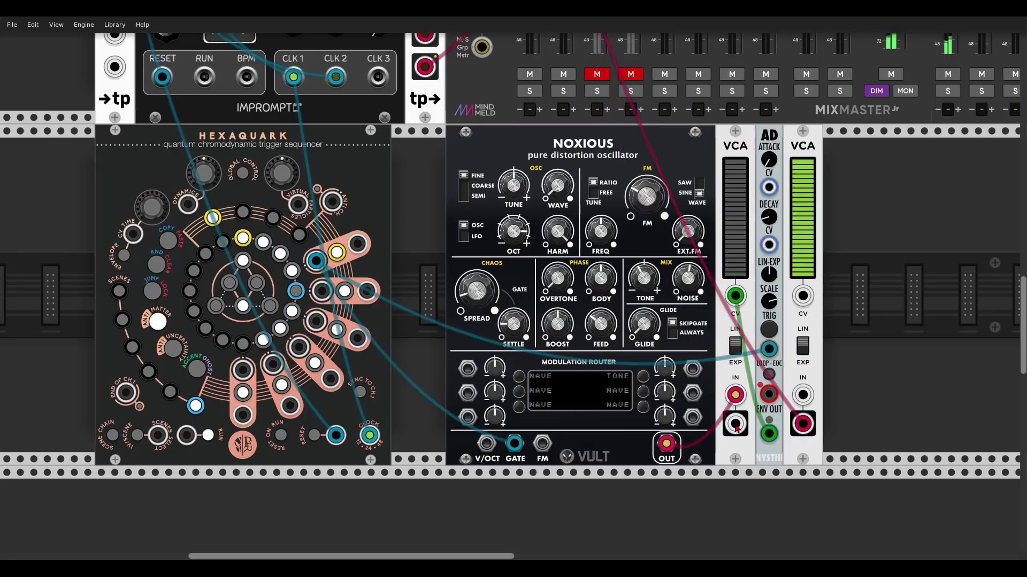
drag(735, 424, 802, 396)
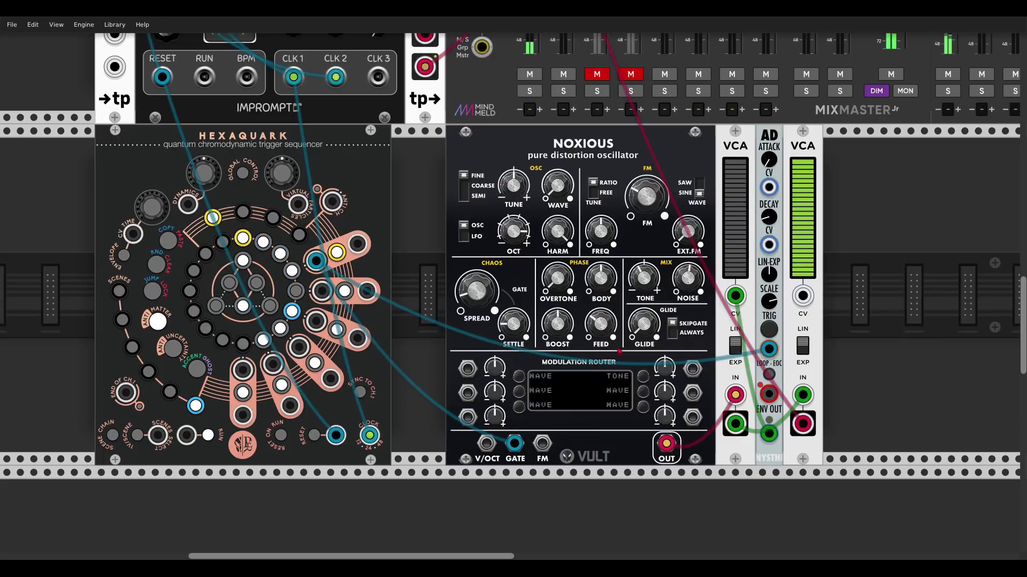
Patch Hexaquark channel 1's CV output to the duplicated VCA's CV input
drag(357, 245, 802, 296)
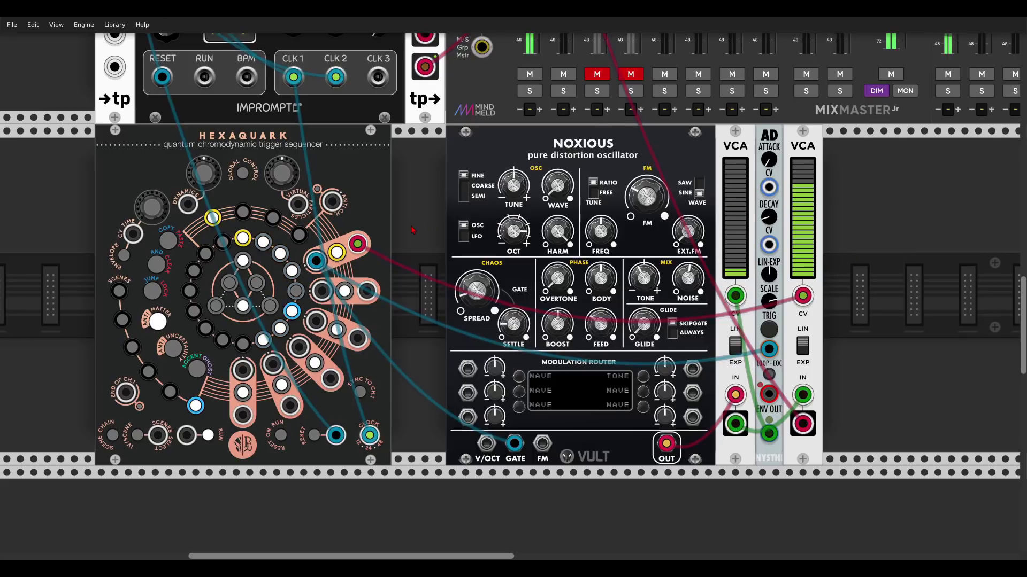
drag(411, 230, 534, 201)
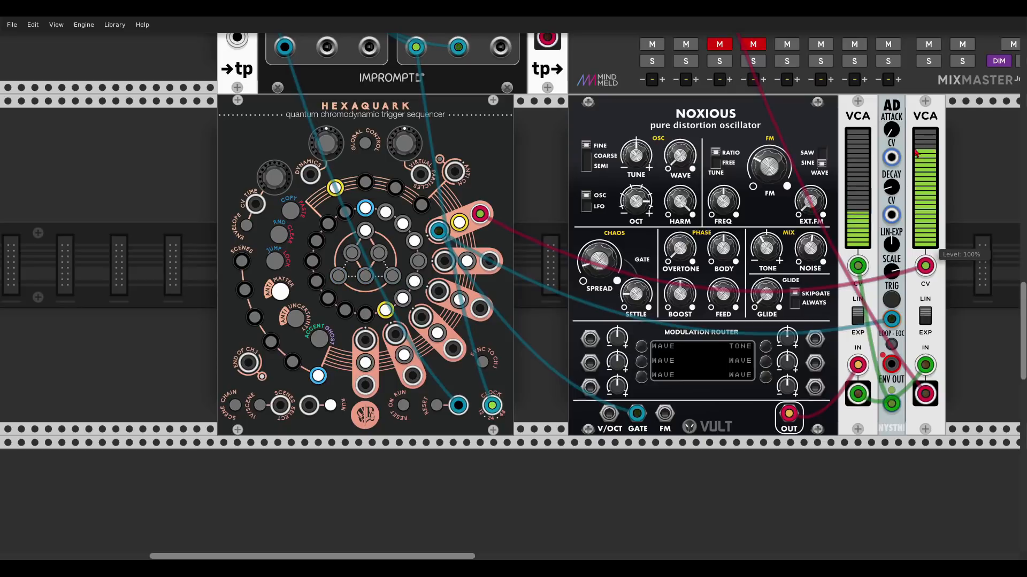
Adjust Hexaquark's DYNAMICS knob to vary the NOXIOUS voice's accents, and mute the NOX channel on the mixer
scroll(846, 143, right, 4)
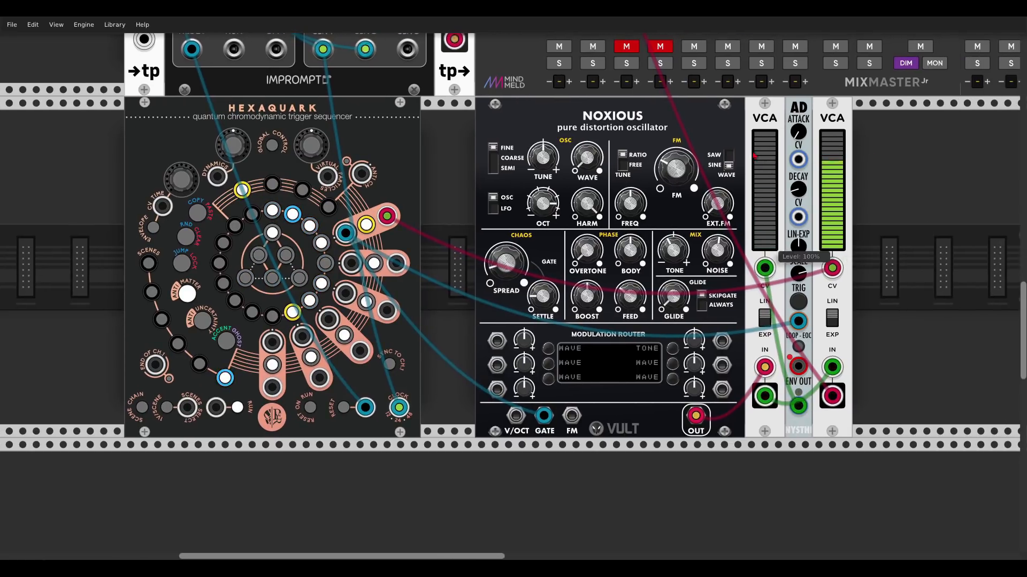
mouse_move(237, 153)
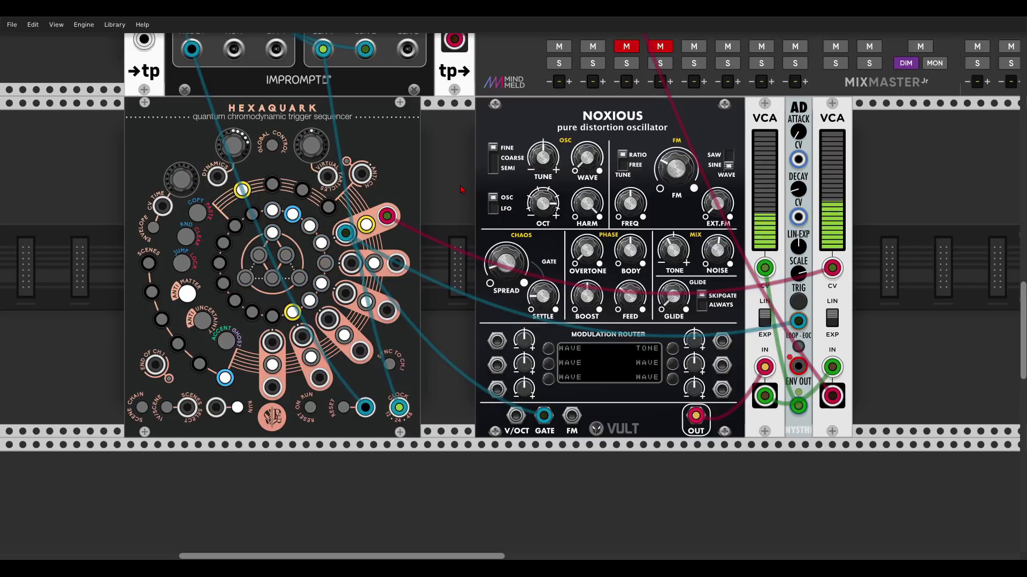
click(566, 49)
Patch Terrorform's Out output to the first input of the ADIO teleport module
scroll(510, 153, down, 12)
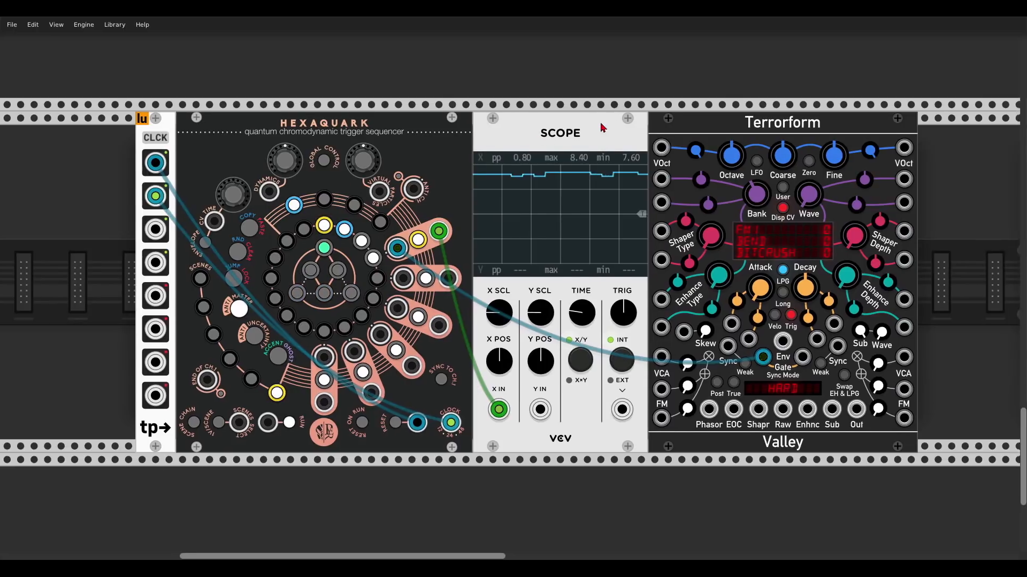
scroll(602, 126, right, 2)
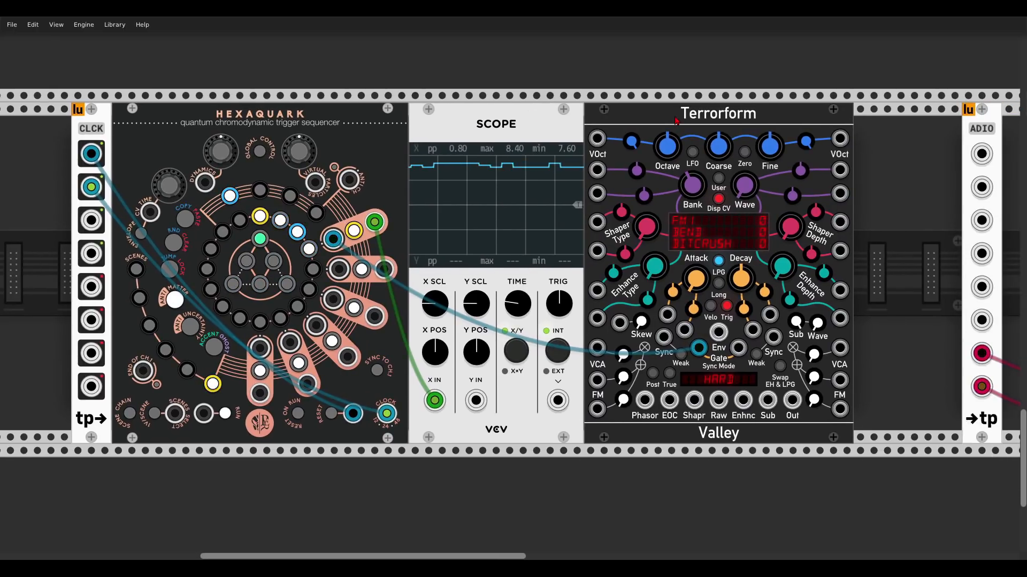
right_click(98, 110)
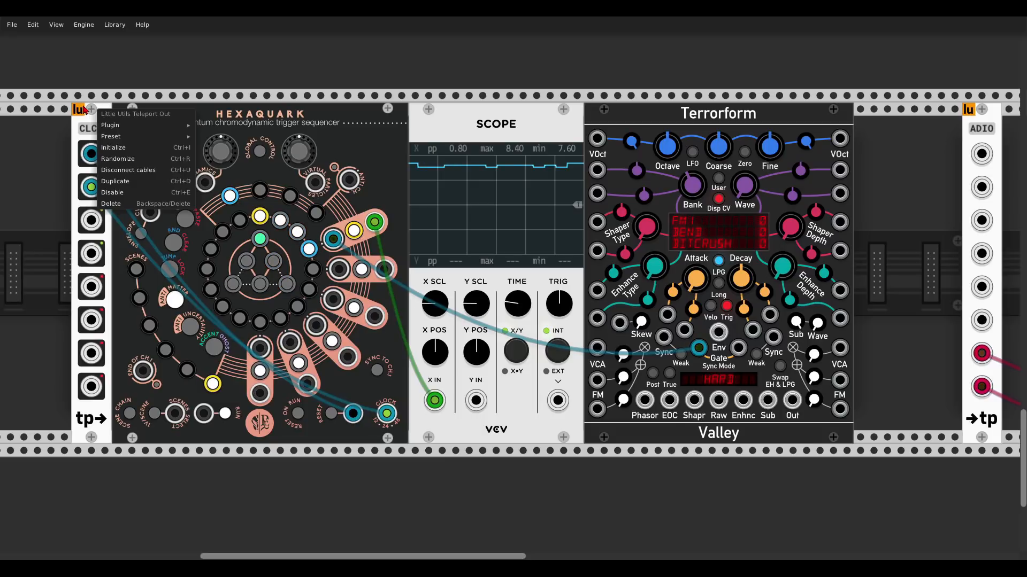
click(75, 88)
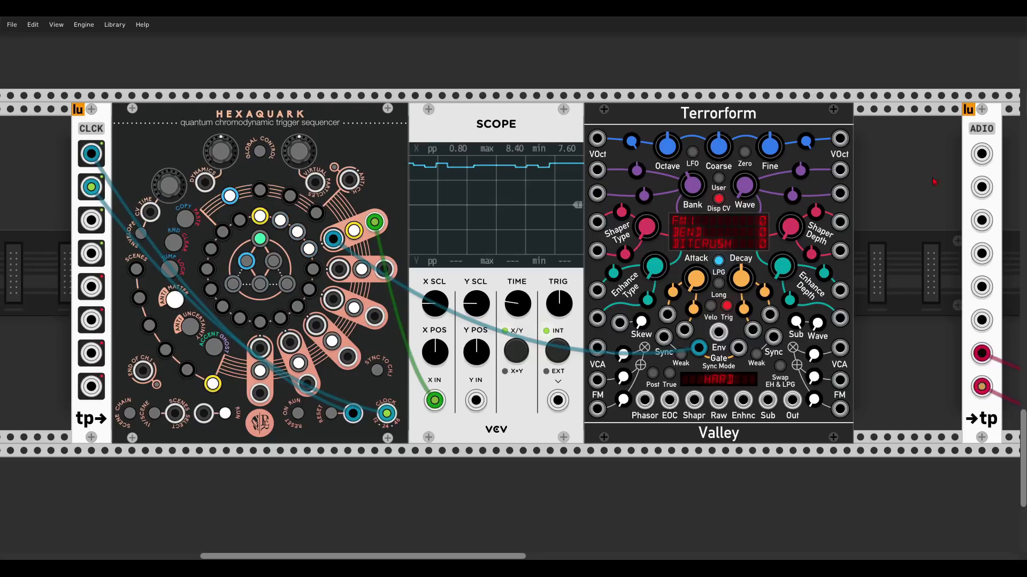
drag(907, 200, 783, 192)
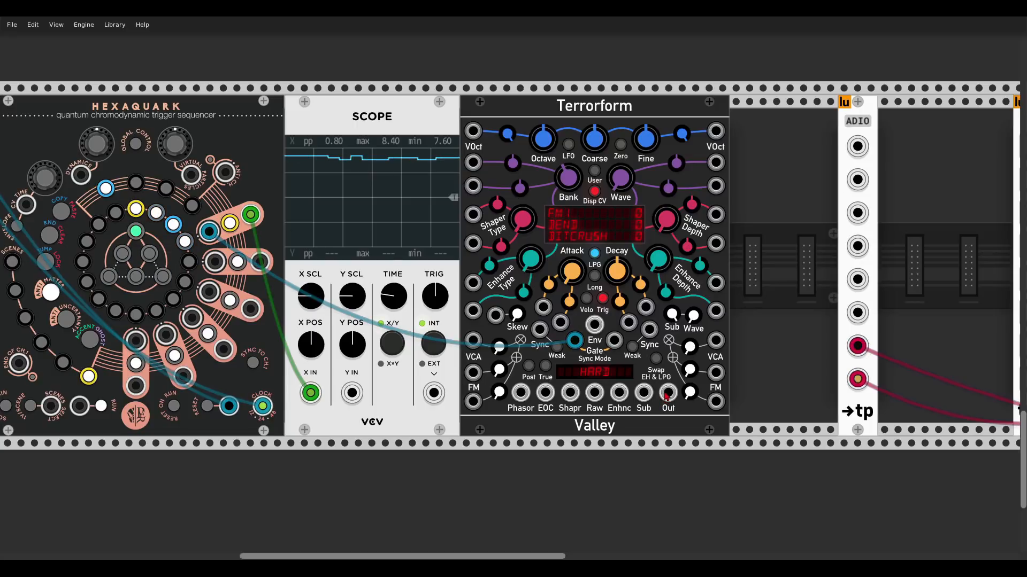
drag(668, 393, 857, 146)
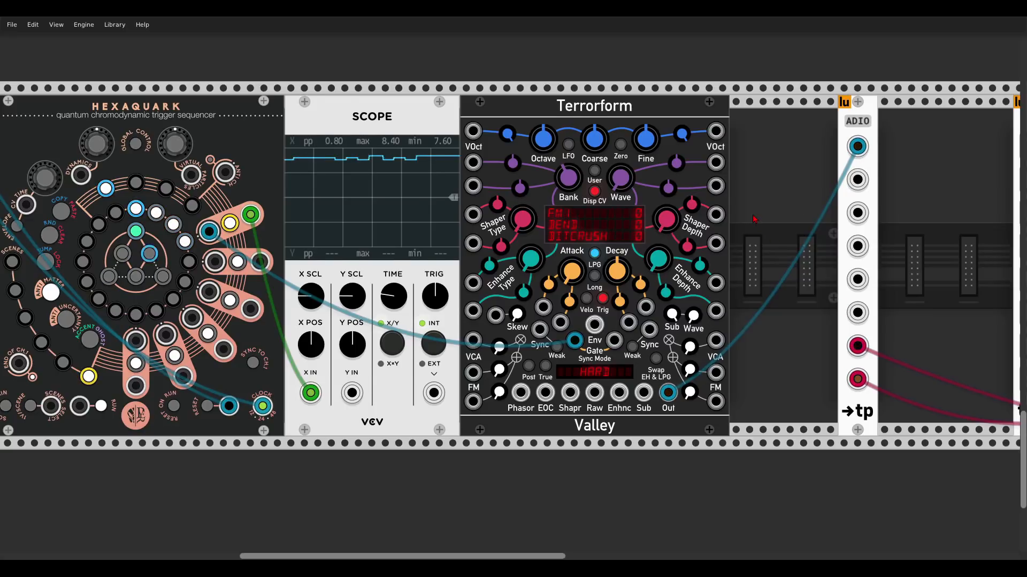
scroll(802, 229, left, 4)
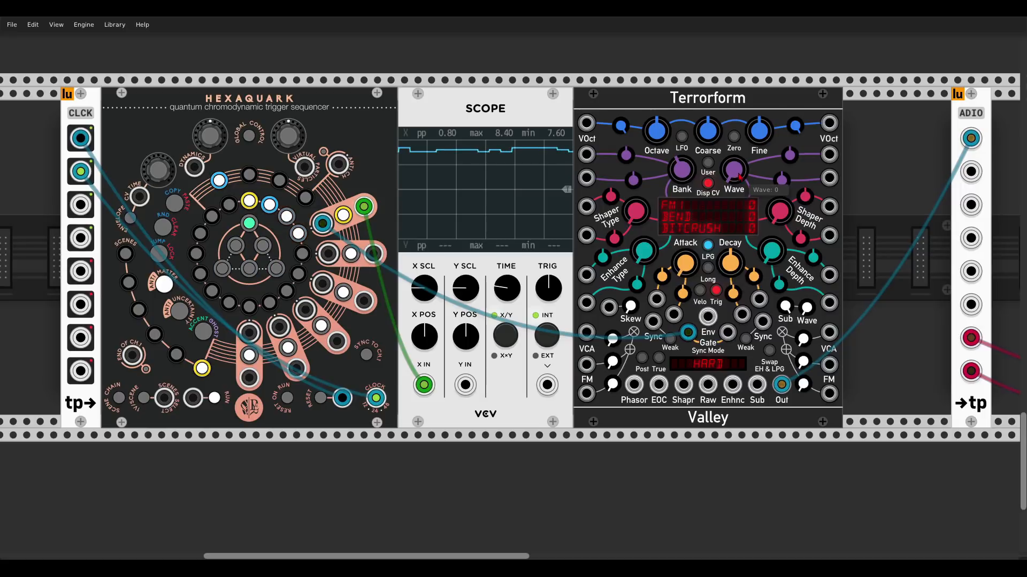
drag(829, 155, 364, 207)
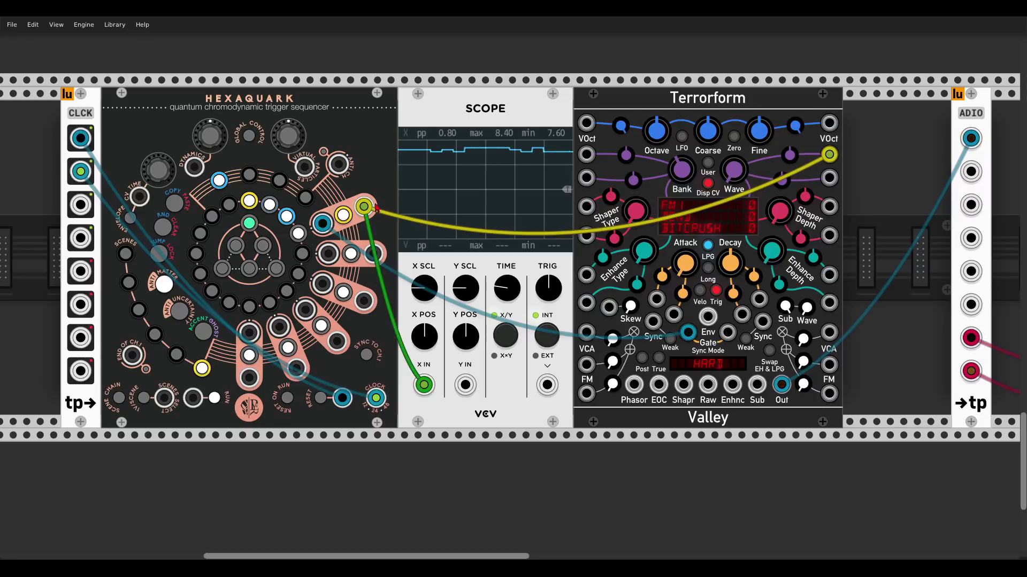
drag(742, 315, 375, 211)
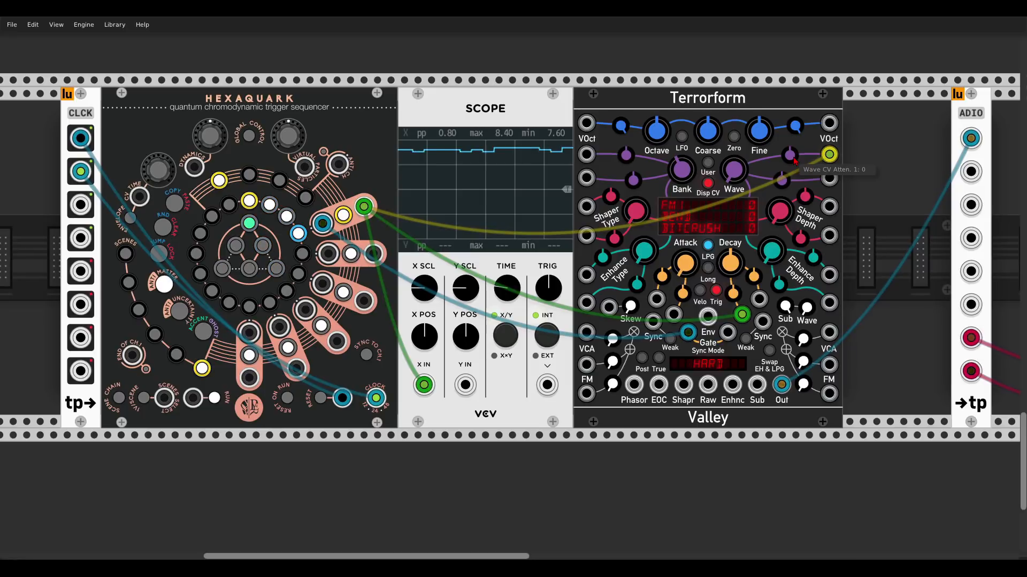
Adjust Terrorform's wave CV attenuators and turn up Hexaquark's DYNAMICS and CV TIME knobs to modulate the wave
drag(795, 161, 792, 140)
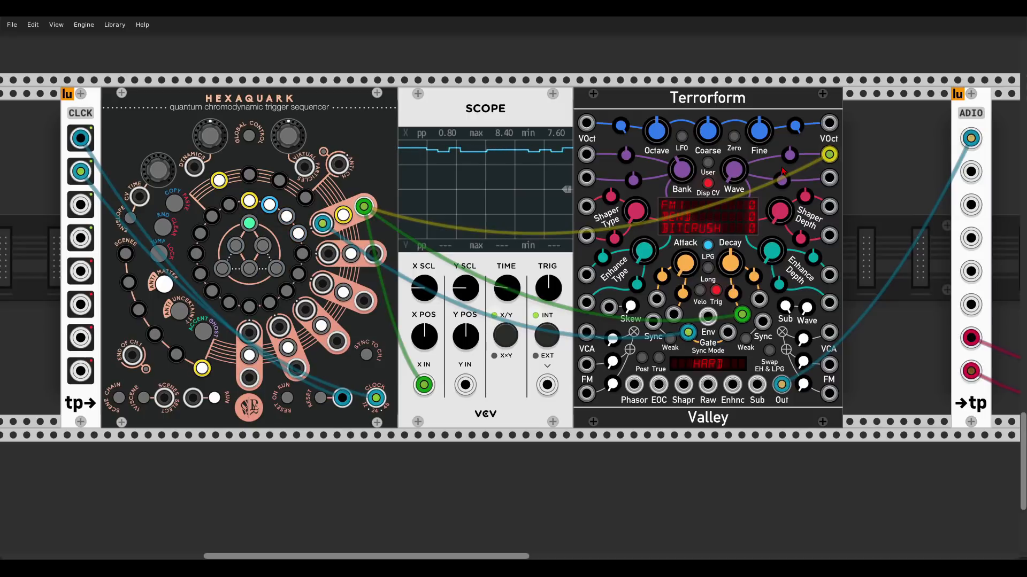
mouse_move(204, 138)
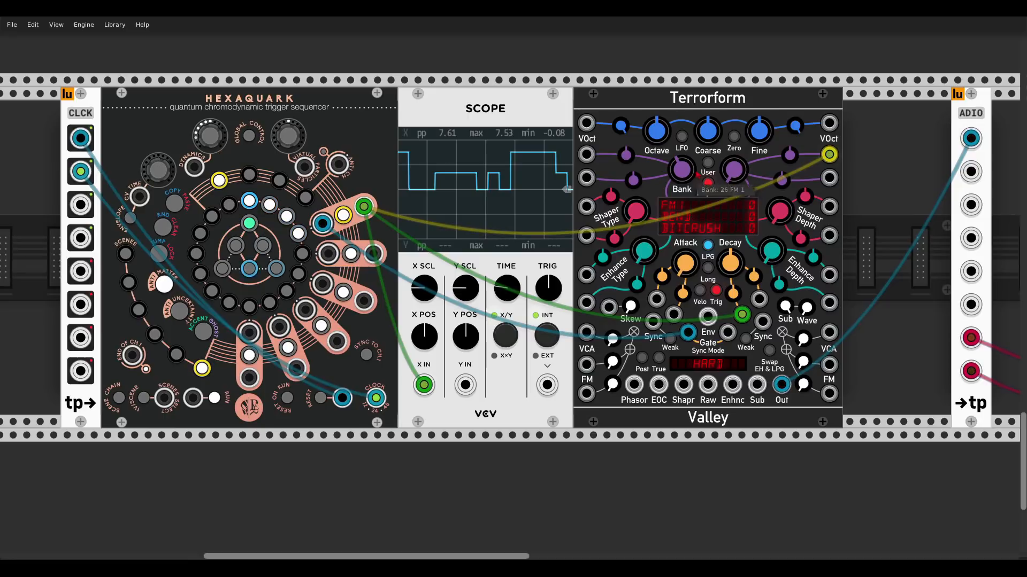
drag(782, 179, 782, 176)
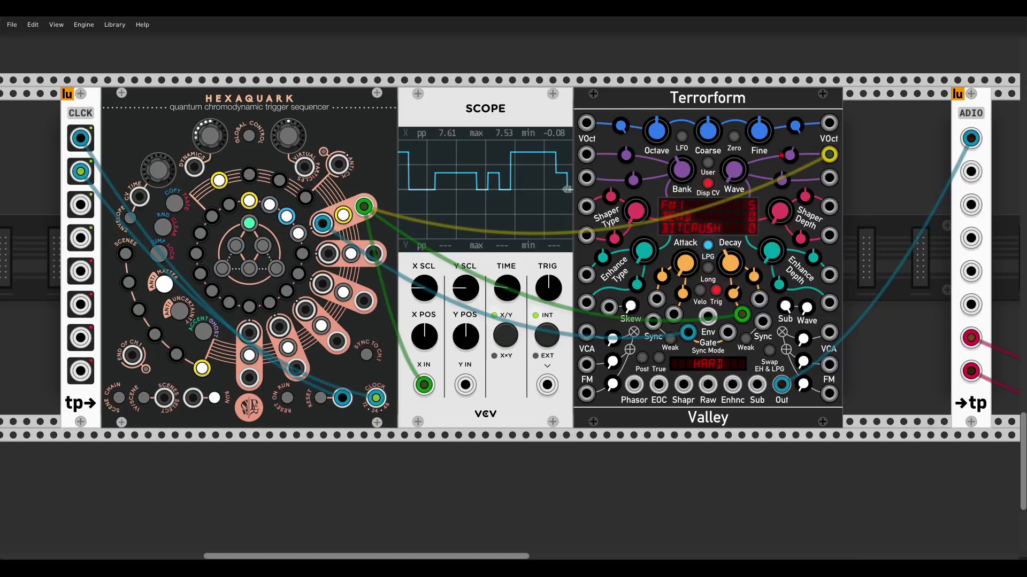
drag(781, 180, 781, 178)
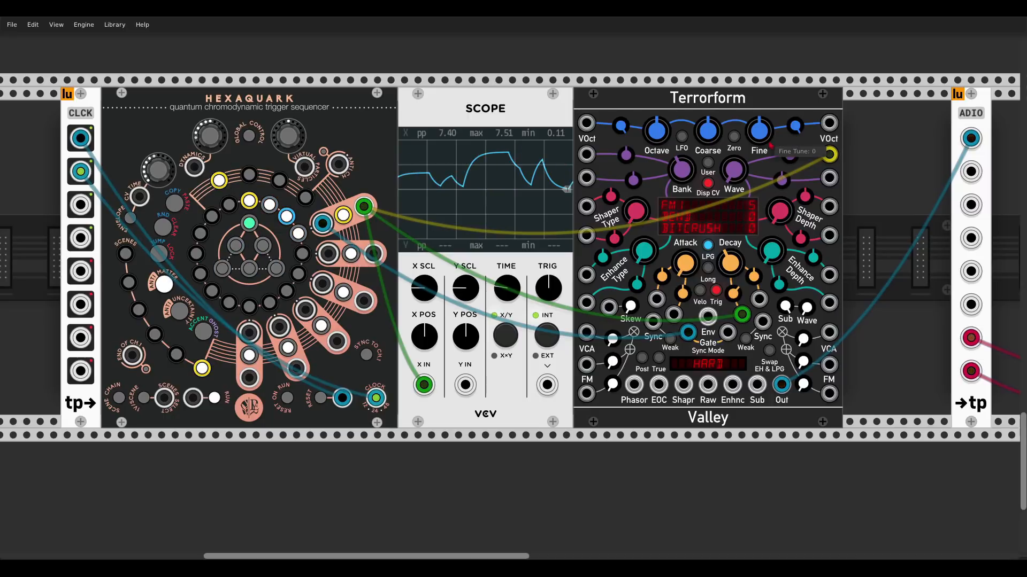
mouse_move(794, 160)
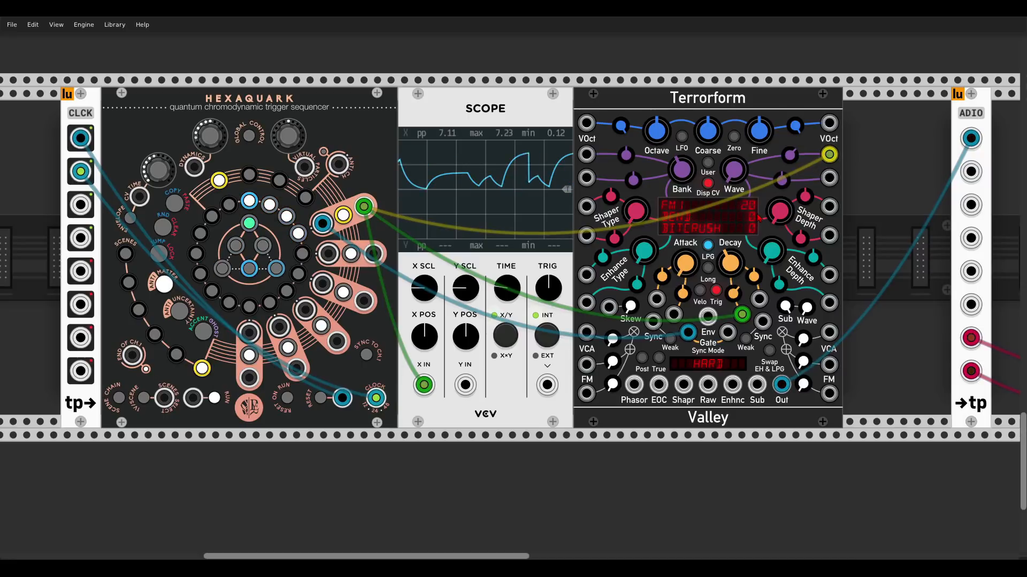
Unmute the remaining muted mixer channels, 1, 3 and 4, so all the voices play together
scroll(758, 217, down, 2)
scroll(733, 216, up, 5)
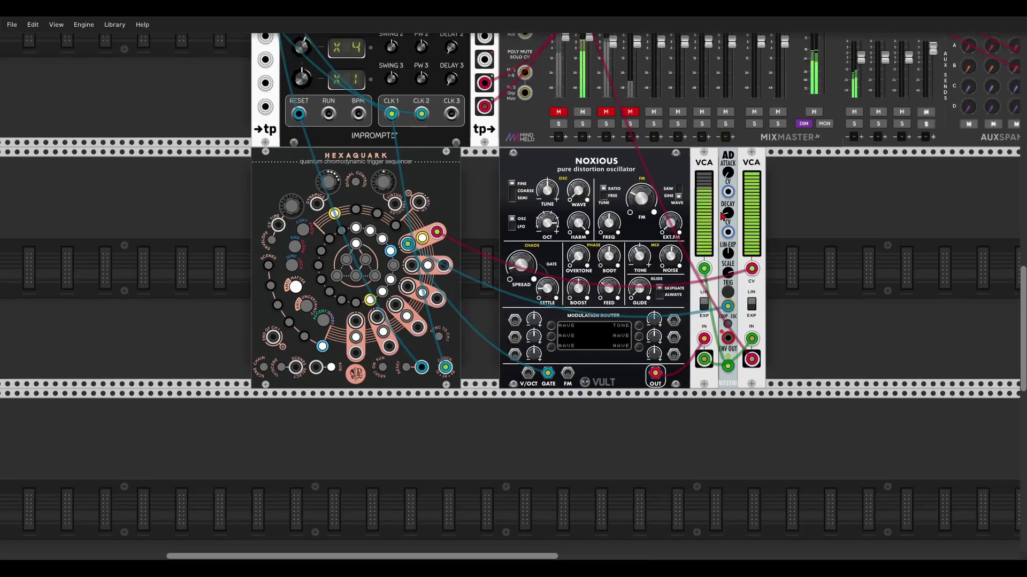
scroll(572, 198, down, 13)
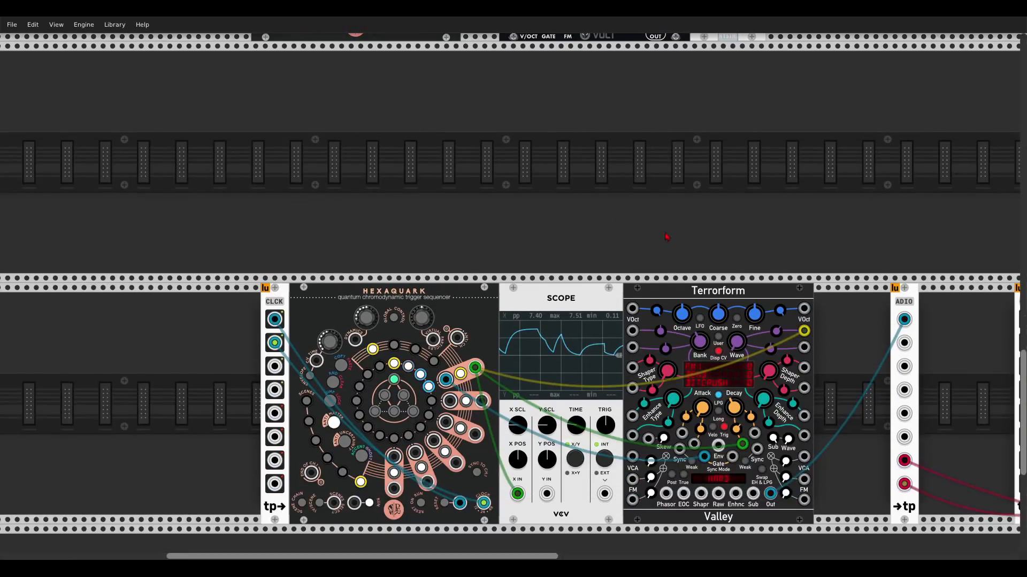
drag(667, 237, 558, 162)
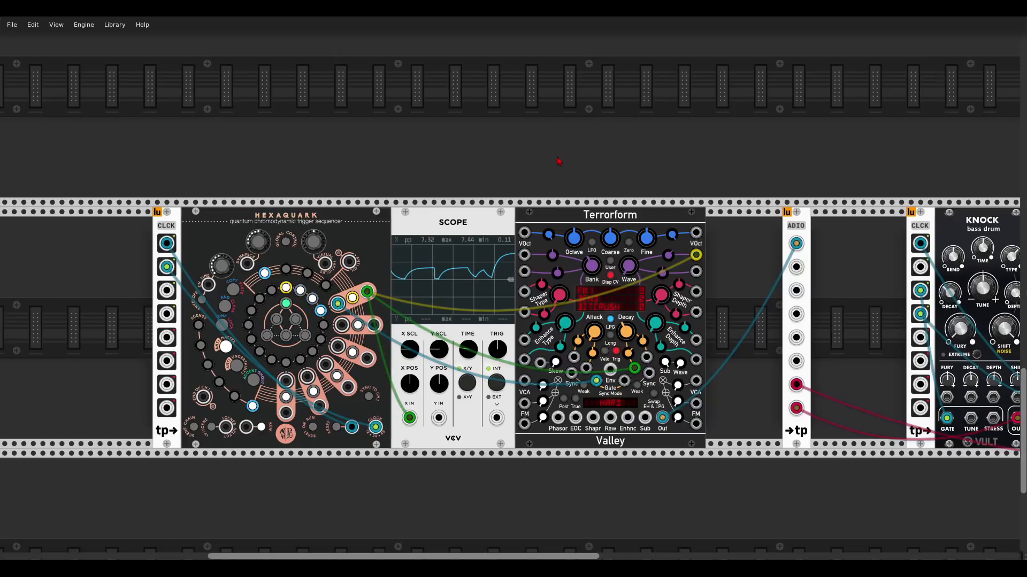
drag(770, 167, 301, 148)
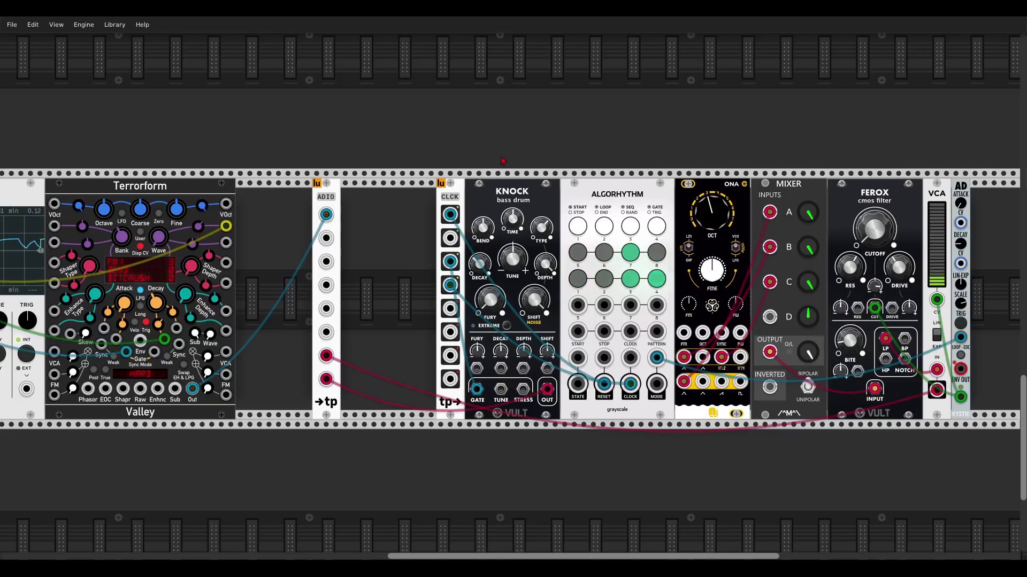
scroll(651, 299, up, 5)
scroll(651, 299, left, 8)
scroll(651, 299, up, 12)
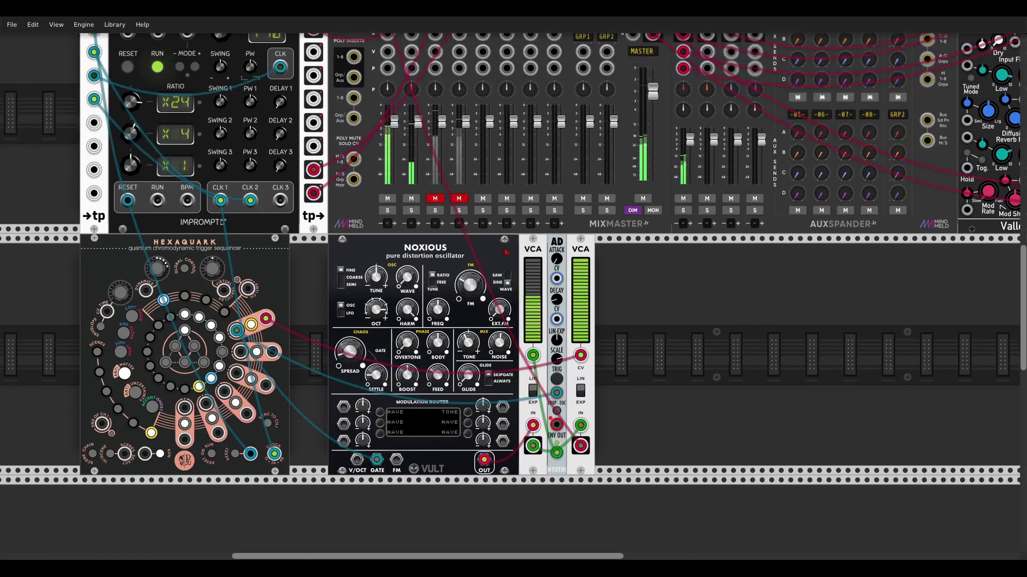
click(434, 200)
click(458, 199)
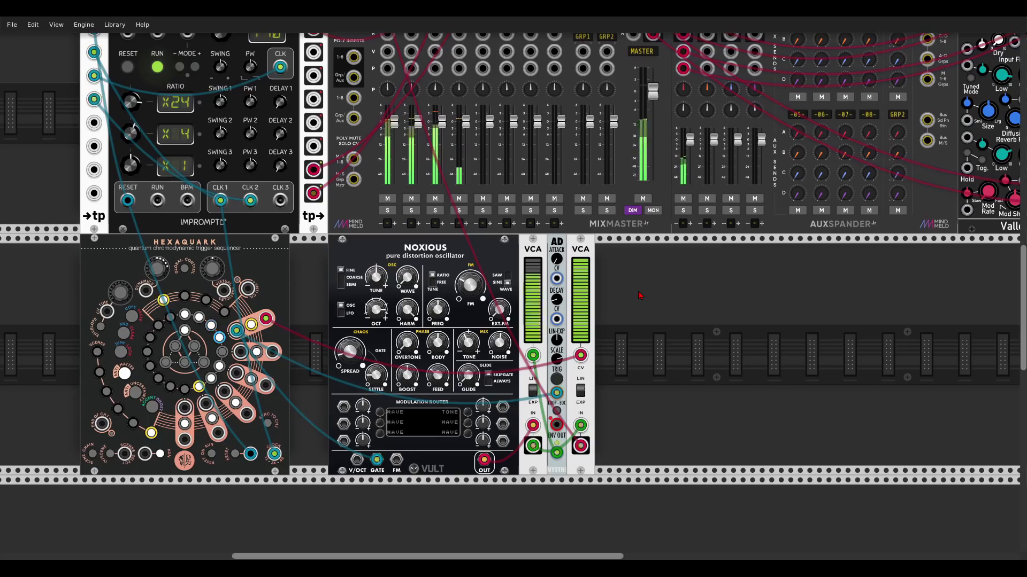
Vary the CV TIME knob in the patch with the 120 BPM clock and examine the CV envelopes on the scope
scroll(637, 291, down, 3)
drag(705, 334, 563, 129)
scroll(564, 115, down, 1)
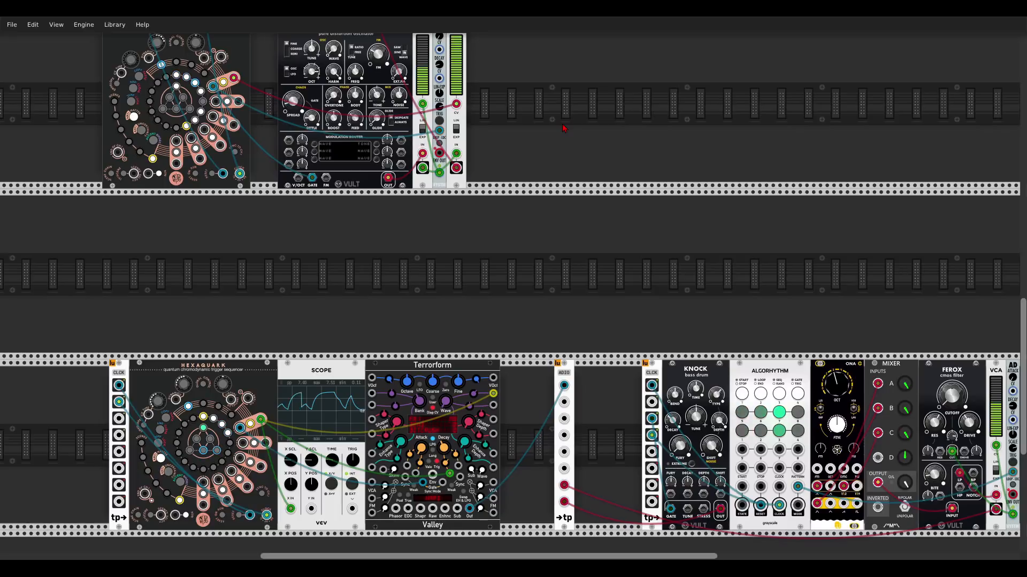
drag(562, 125, 564, 145)
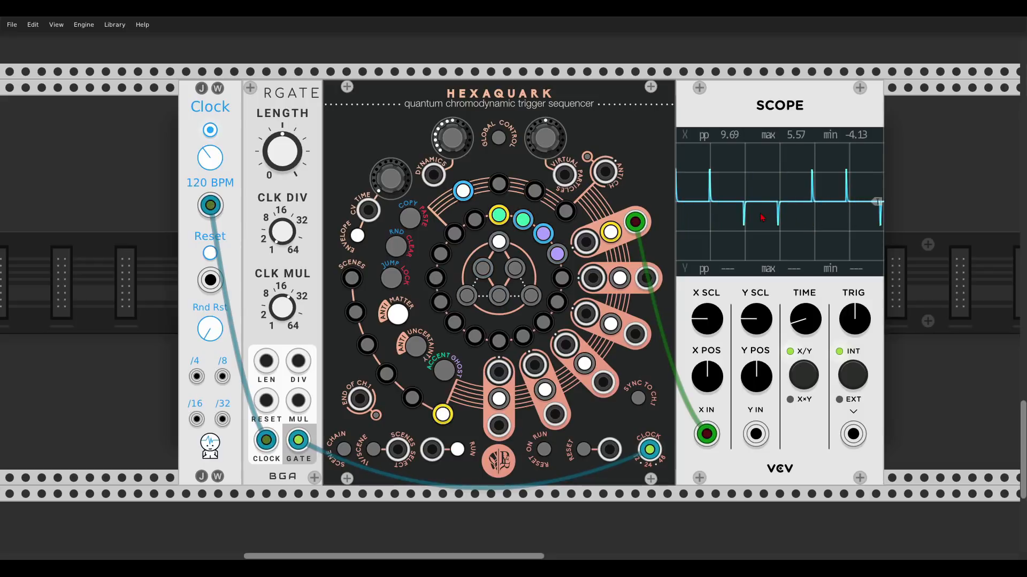
mouse_move(394, 184)
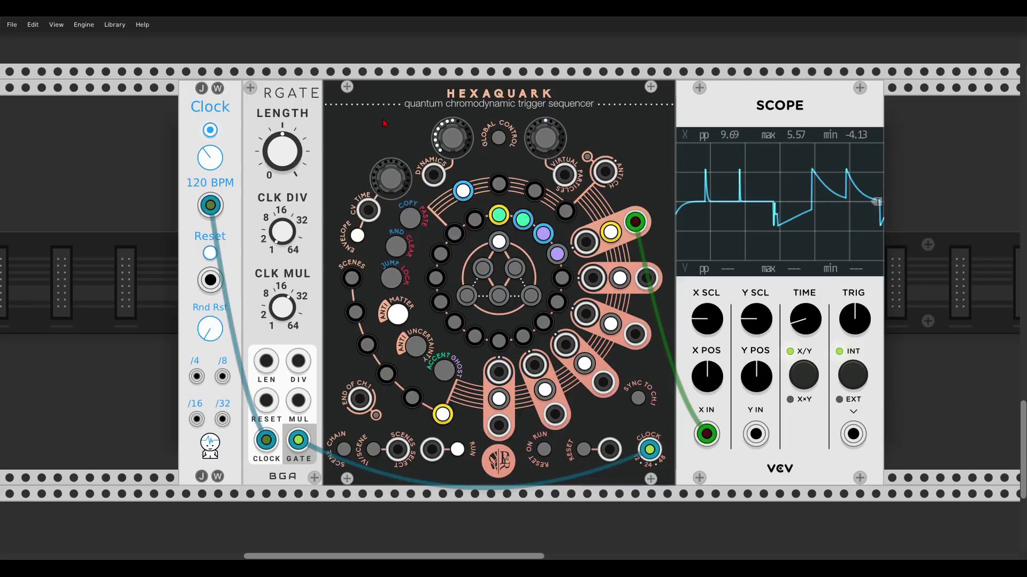
Try patching S&H/Eight's first output to Hexaquark's CV TIME input in the ENERGY patch, and remove the cable
scroll(383, 123, down, 1)
scroll(383, 158, up, 20)
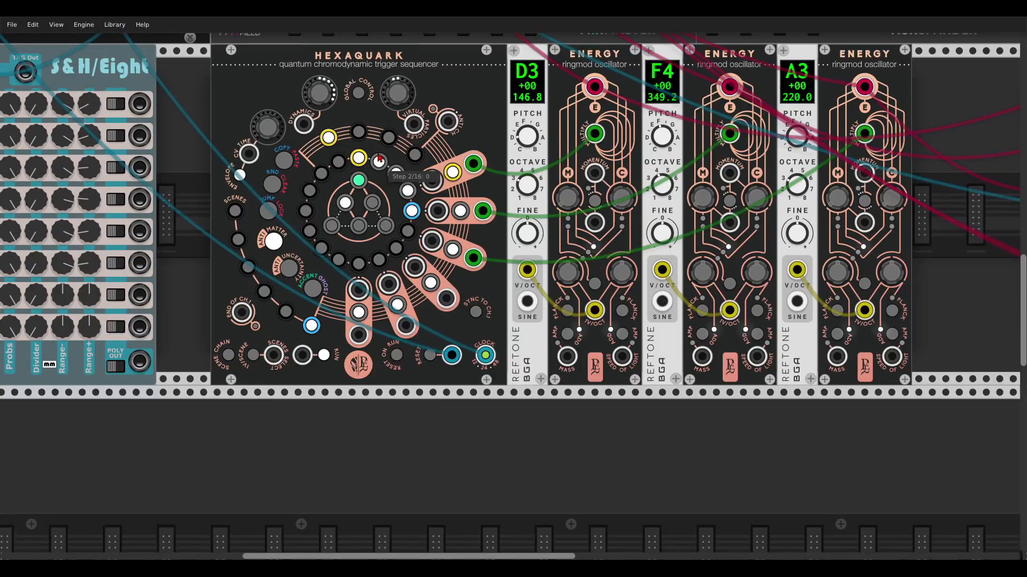
scroll(378, 158, up, 2)
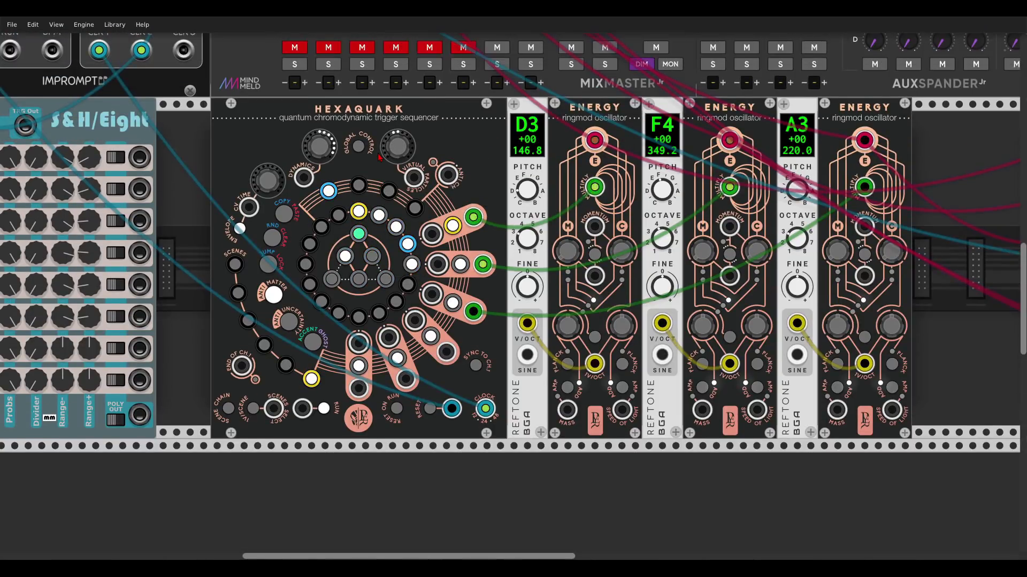
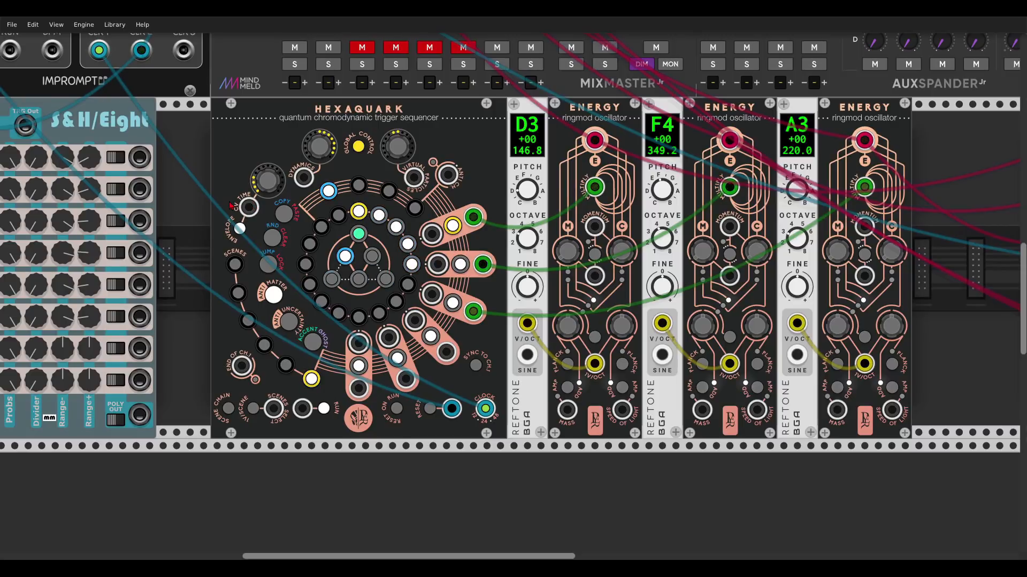
drag(229, 205, 350, 195)
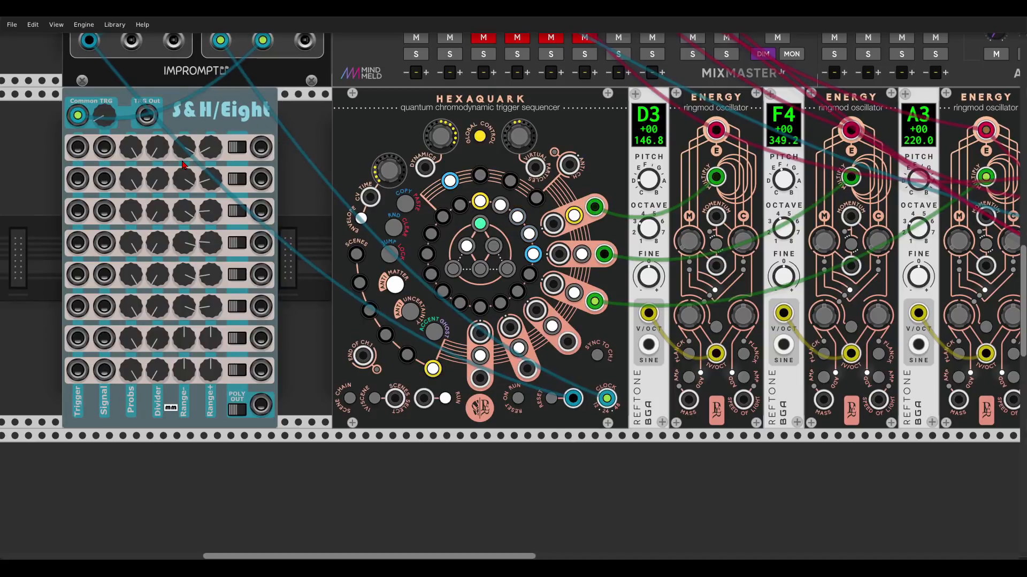
mouse_move(203, 176)
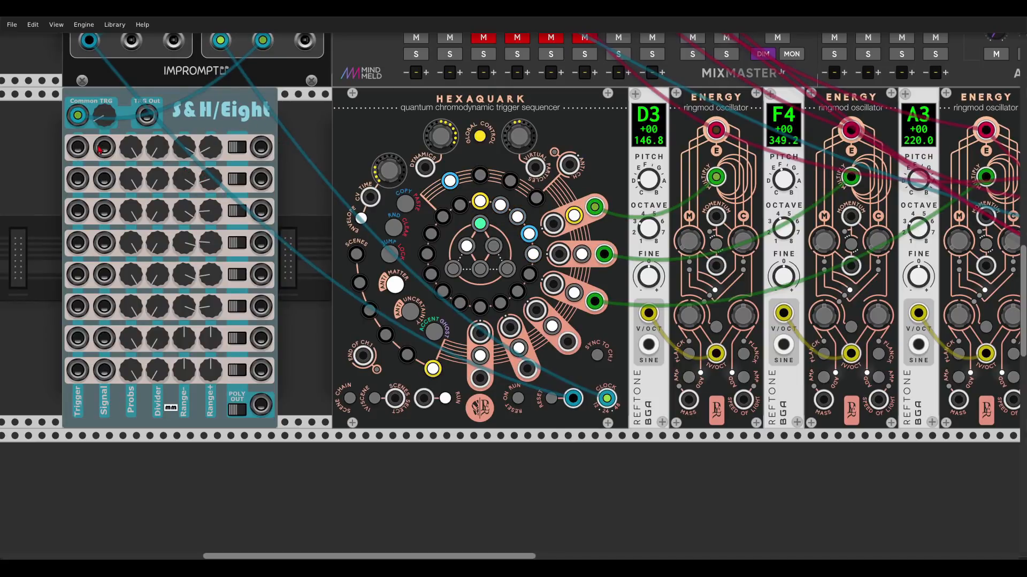
drag(264, 148, 370, 198)
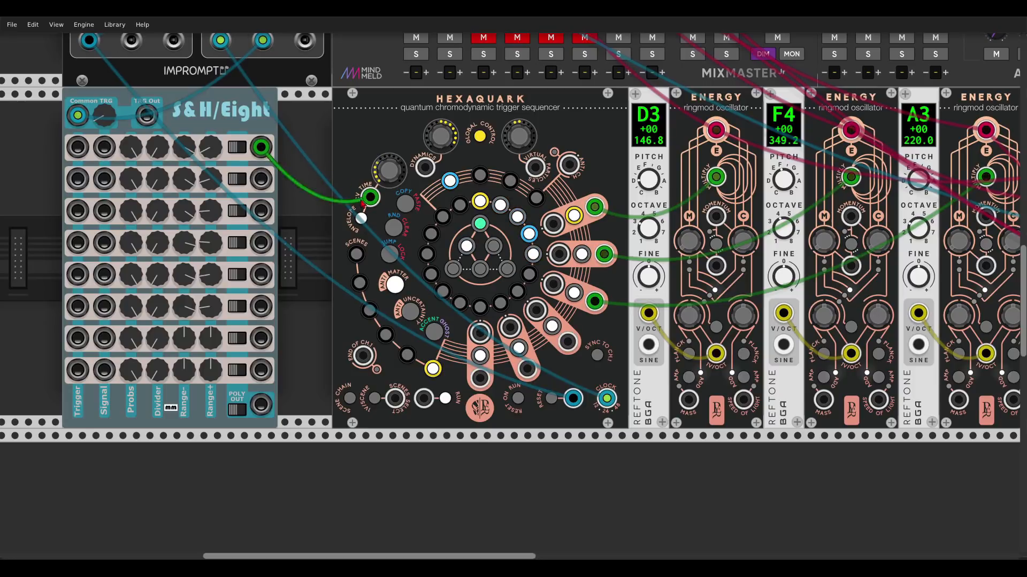
mouse_move(400, 170)
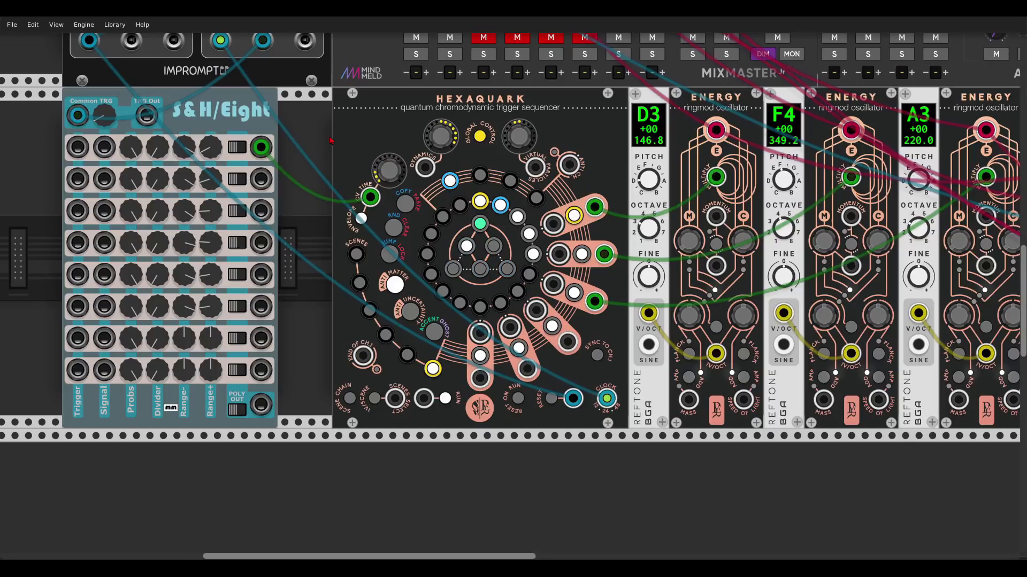
scroll(275, 140, right, 3)
scroll(275, 140, left, 1)
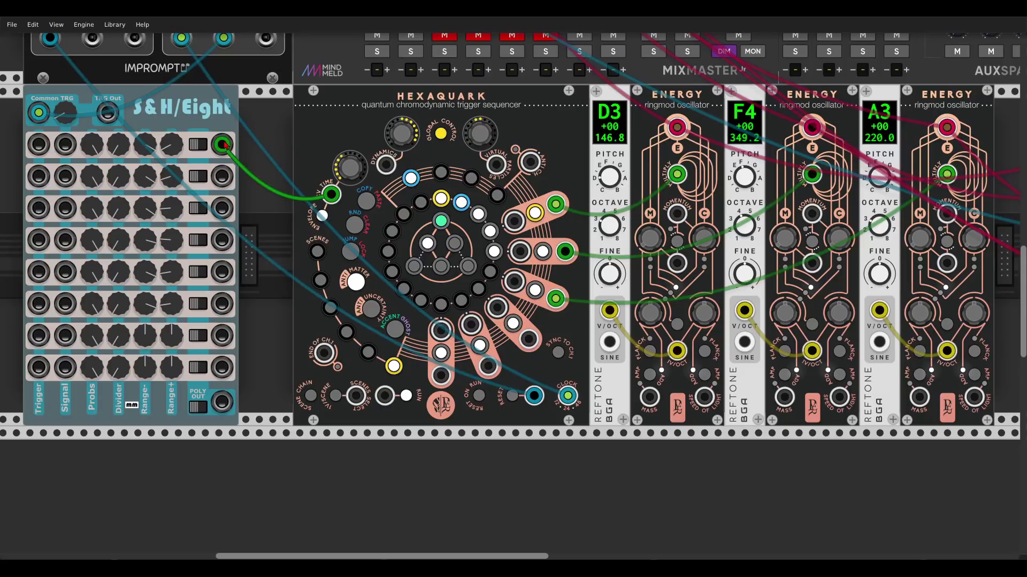
drag(222, 143, 219, 106)
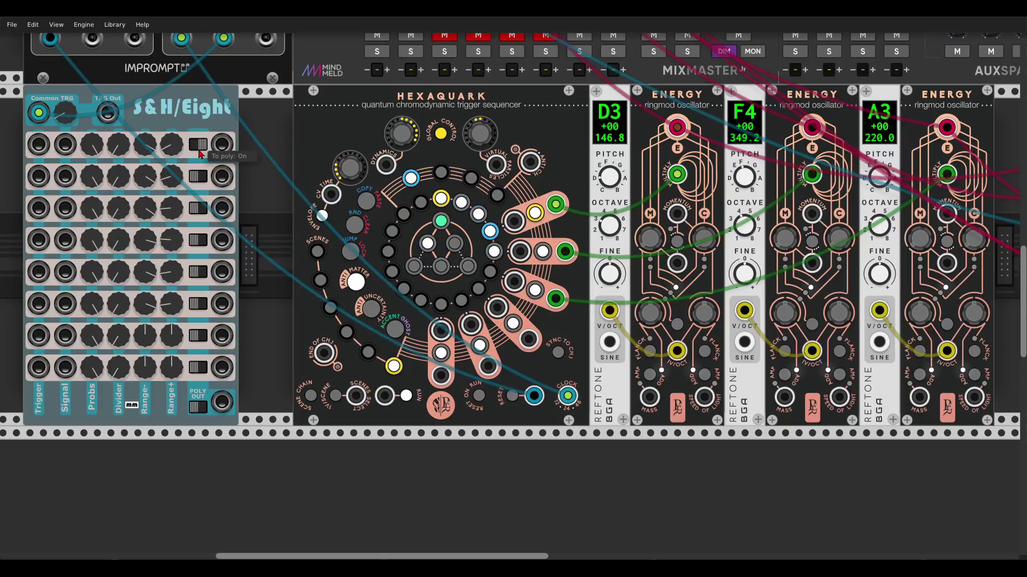
Switch the To poly option on for the second and third rows of S&H/Eight
click(197, 176)
click(199, 208)
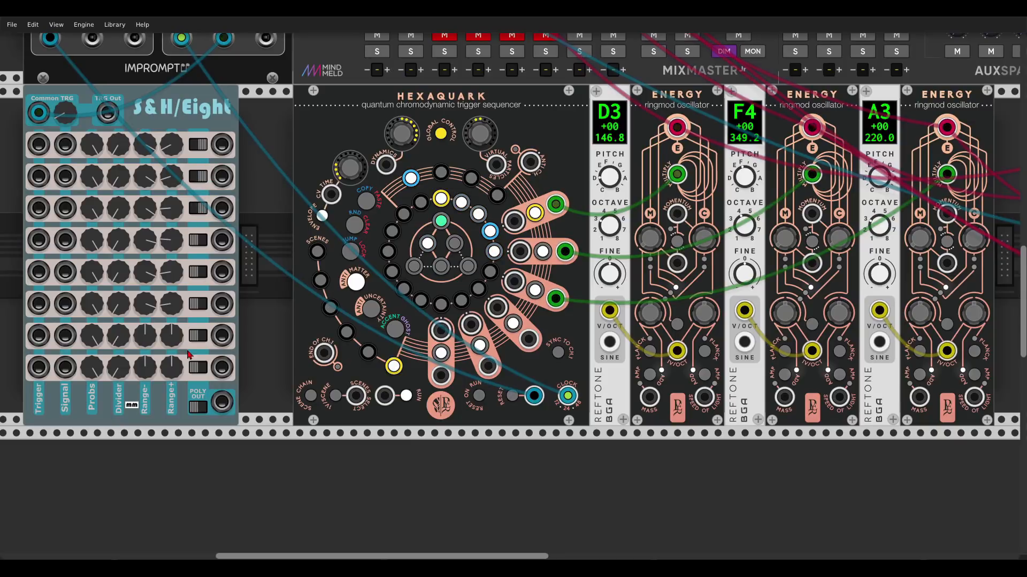
drag(220, 405, 239, 385)
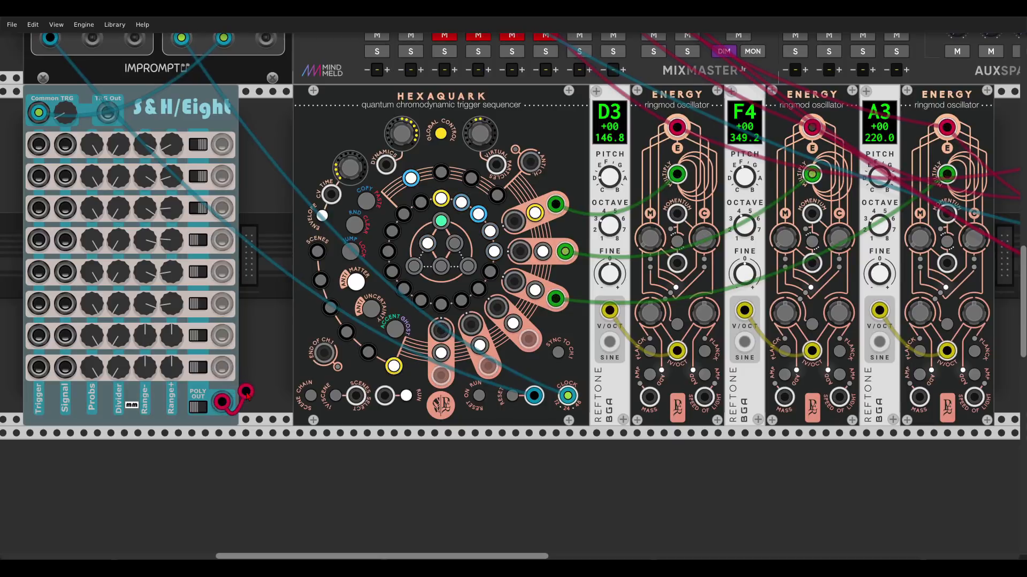
drag(247, 396, 282, 209)
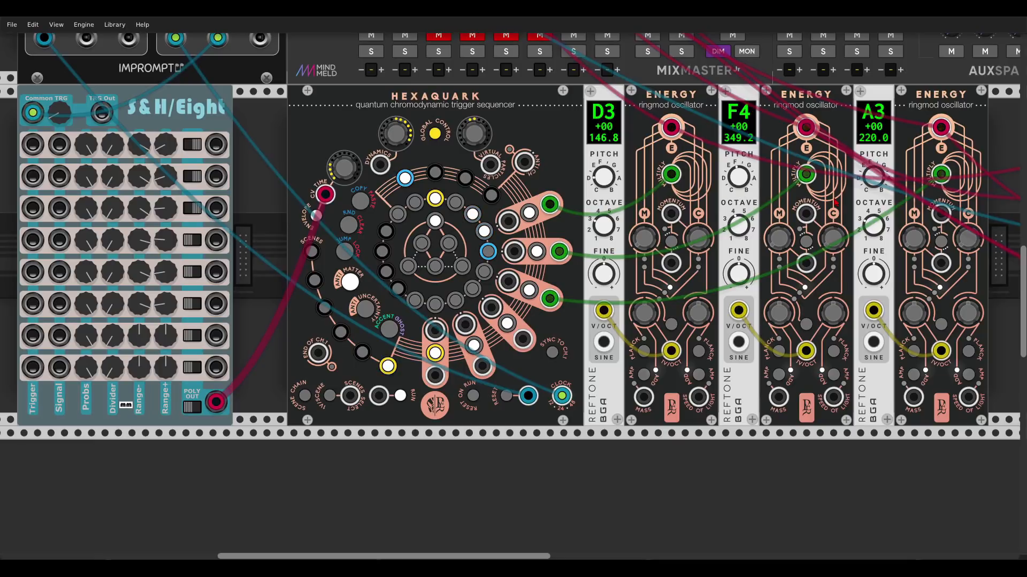
drag(523, 338, 671, 214)
drag(806, 215, 941, 214)
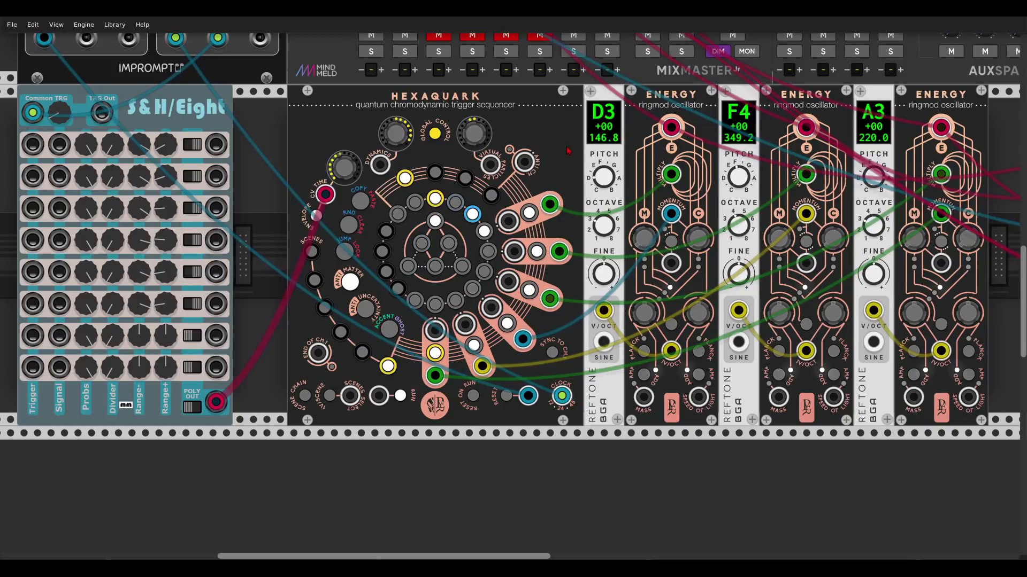
Examine the ENERGY voices' route through the Mixer, Vacuumba and Supercell, and unmute the SUPR mixer channel
scroll(568, 151, right, 10)
scroll(610, 166, right, 3)
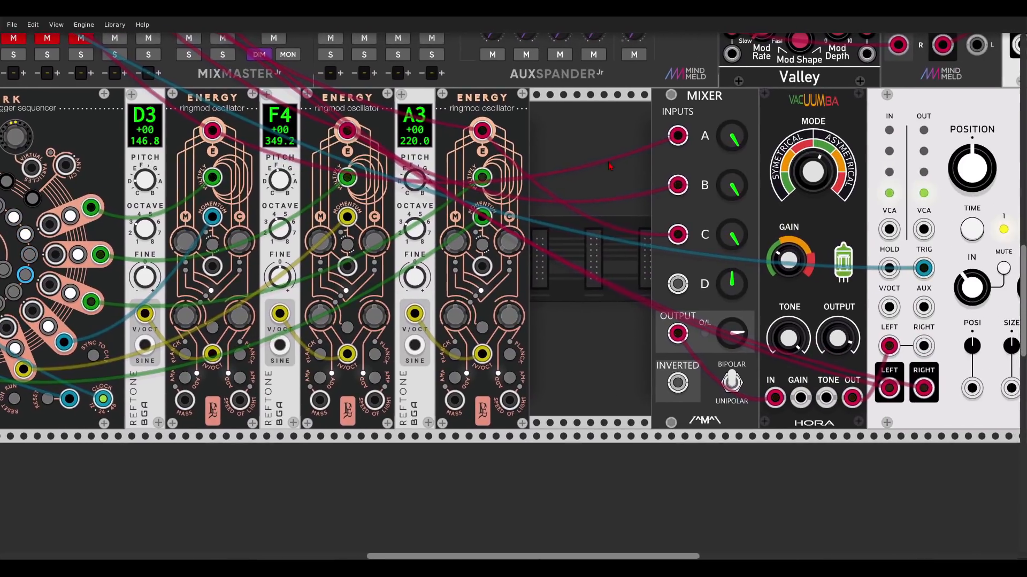
scroll(610, 166, right, 8)
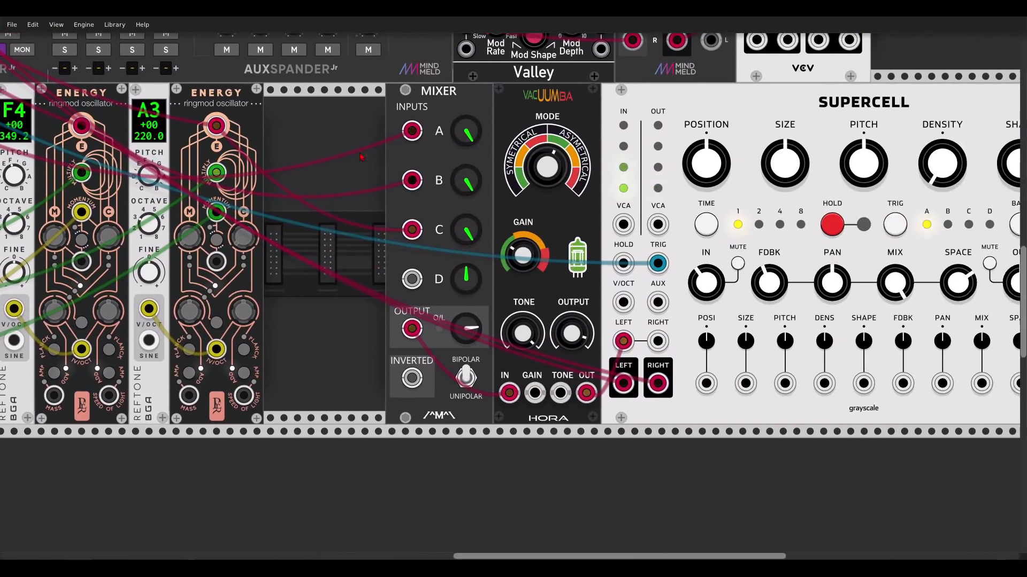
scroll(361, 157, right, 1)
scroll(589, 161, right, 2)
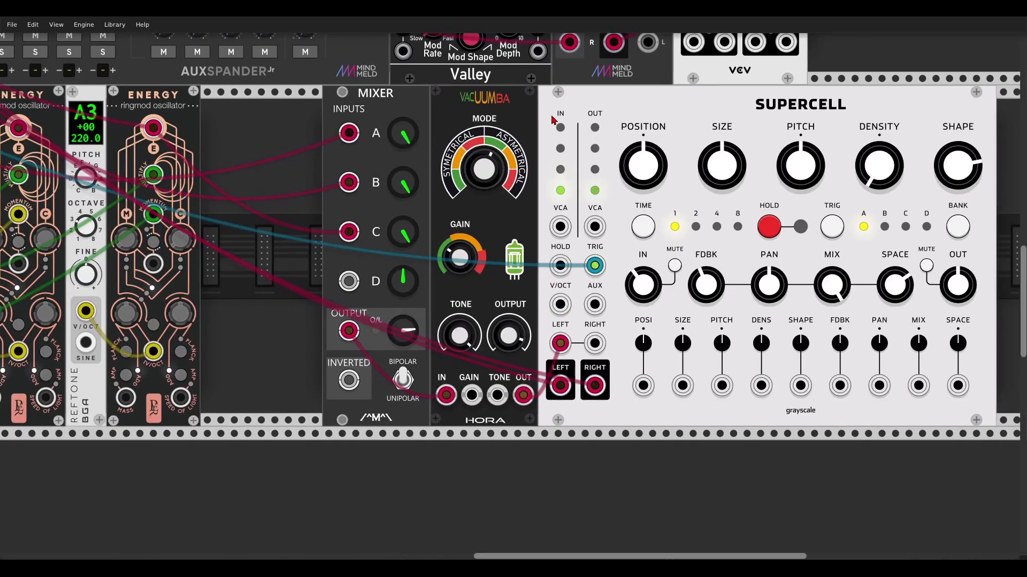
scroll(551, 119, down, 1)
drag(326, 138, 910, 237)
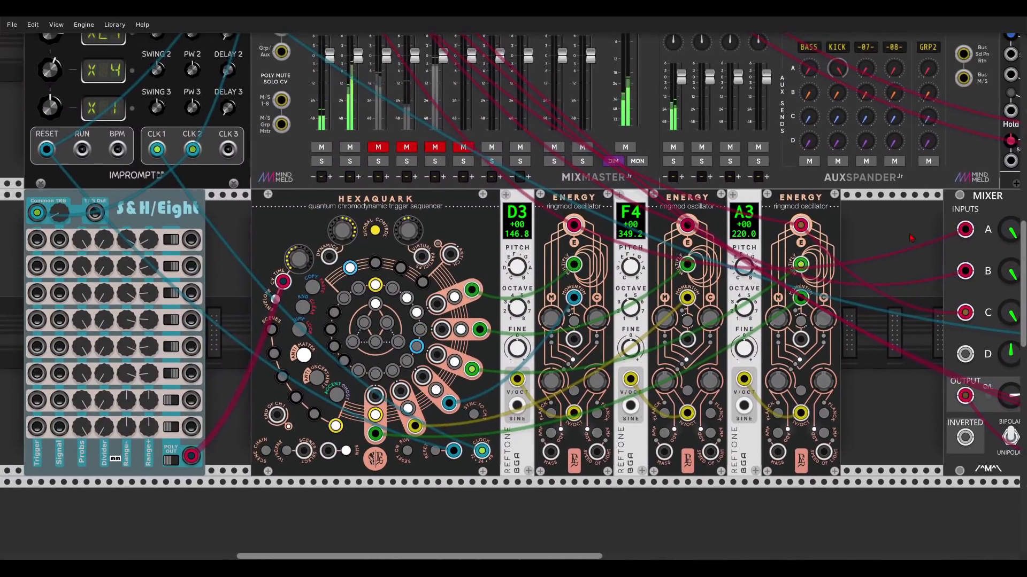
click(379, 147)
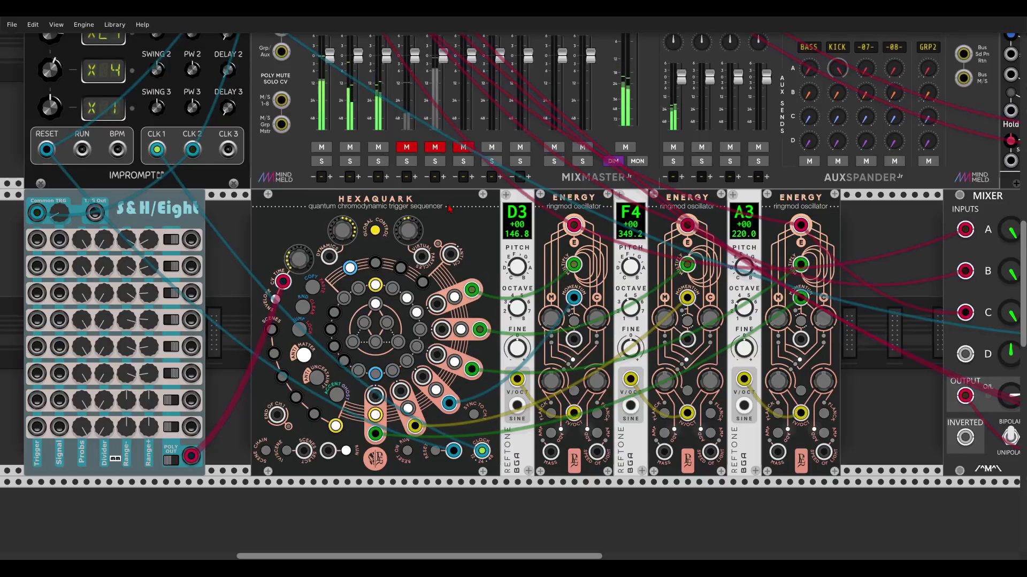
Look over the GATE-SEQ-64 and its percussion modules, and unmute the HATS, BASS and KICK mixer channels
drag(449, 209, 447, 160)
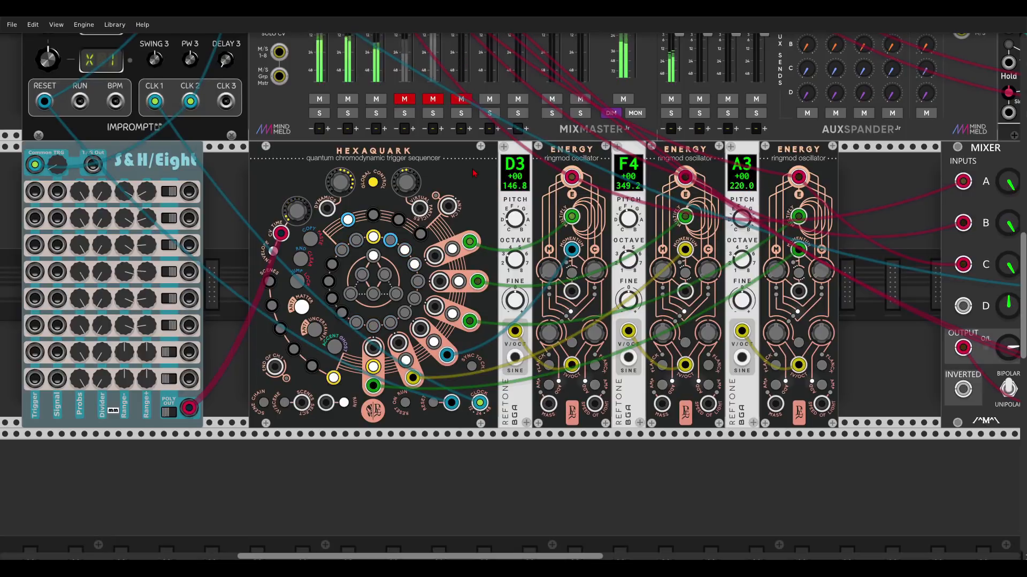
scroll(476, 182, up, 5)
scroll(481, 189, up, 8)
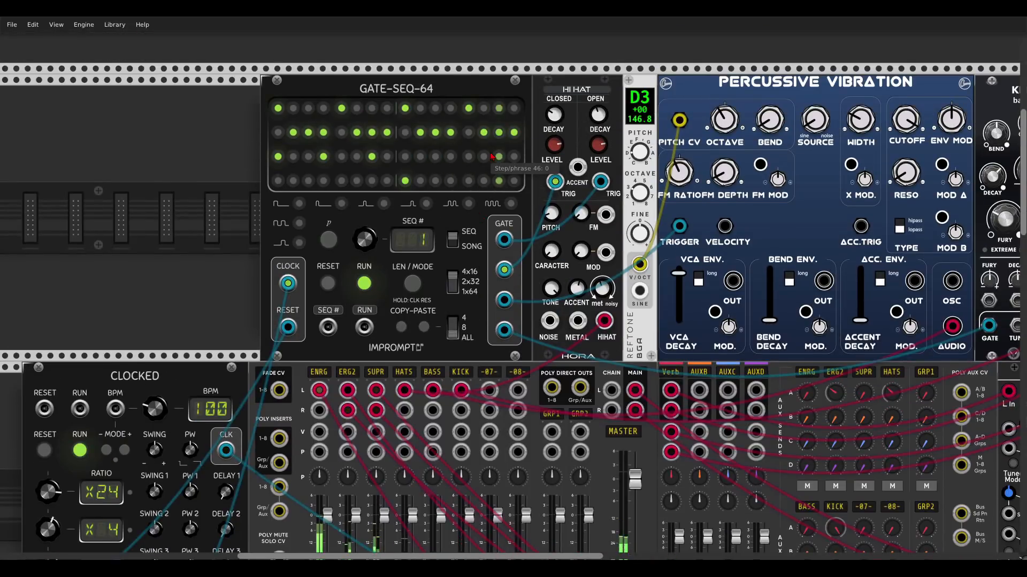
scroll(492, 165, down, 1)
drag(654, 78, 534, 74)
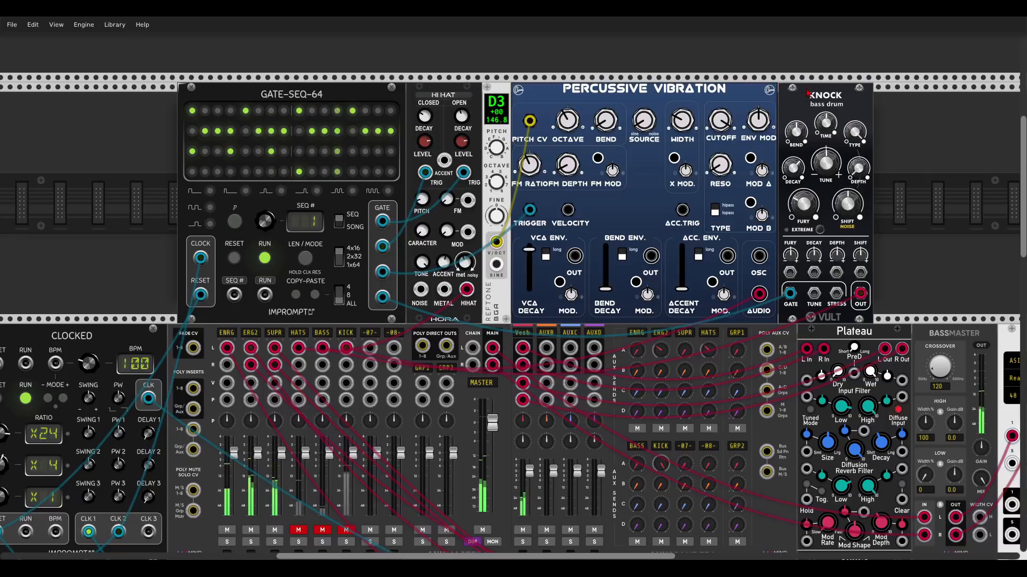
scroll(383, 323, down, 5)
click(299, 396)
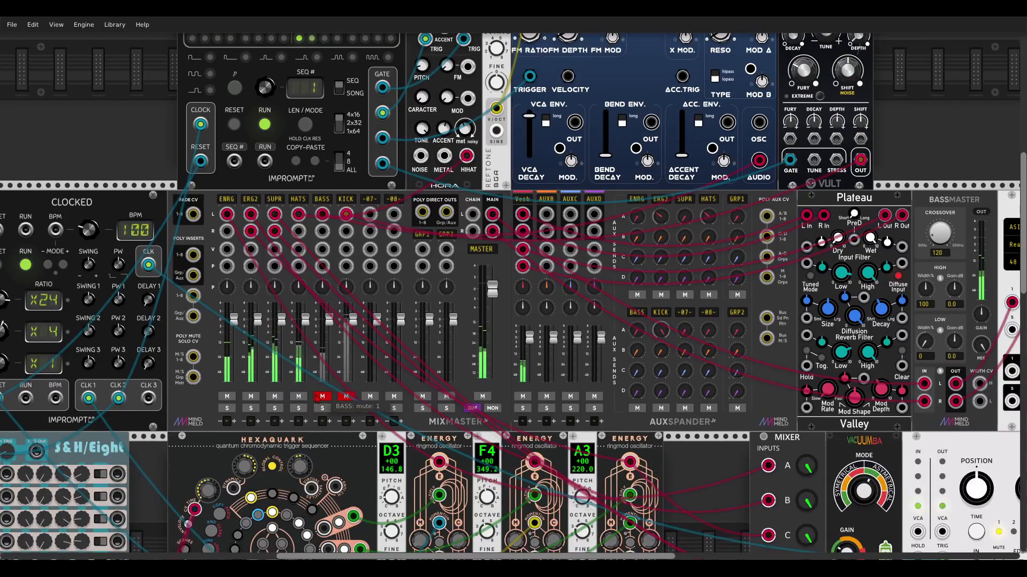
click(322, 396)
click(342, 396)
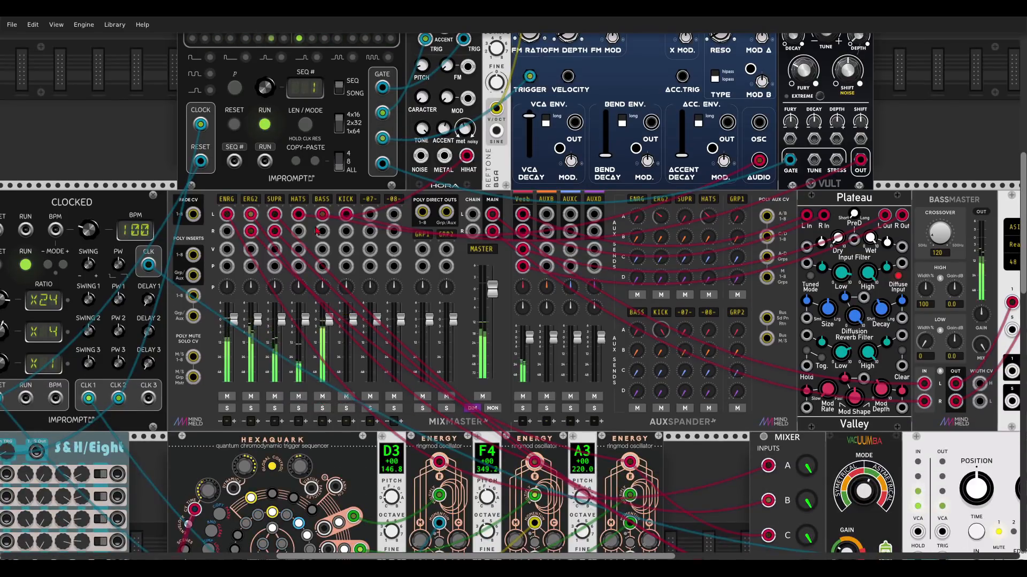
scroll(316, 224, down, 6)
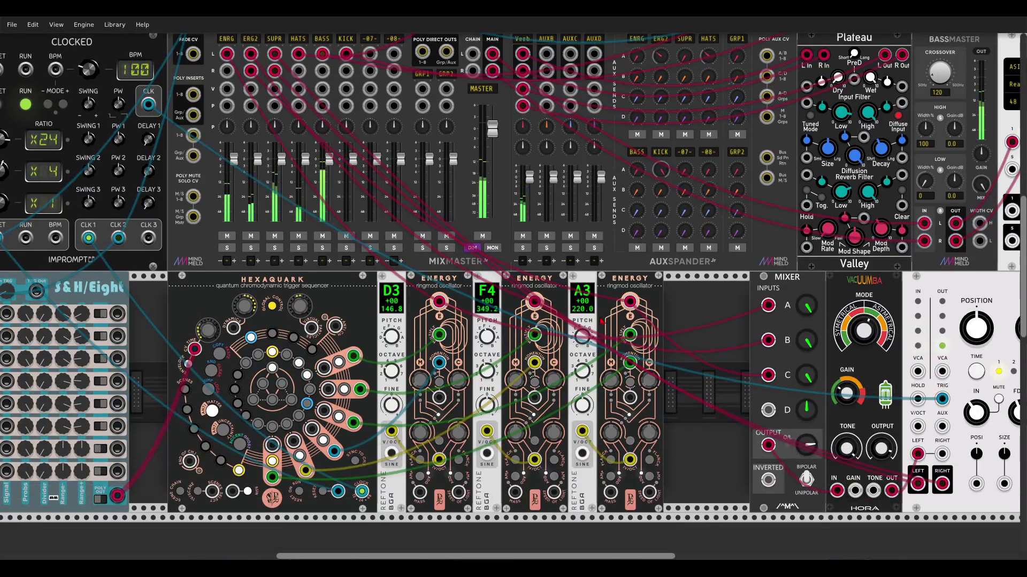
drag(698, 320, 730, 269)
scroll(730, 268, down, 1)
scroll(728, 267, down, 2)
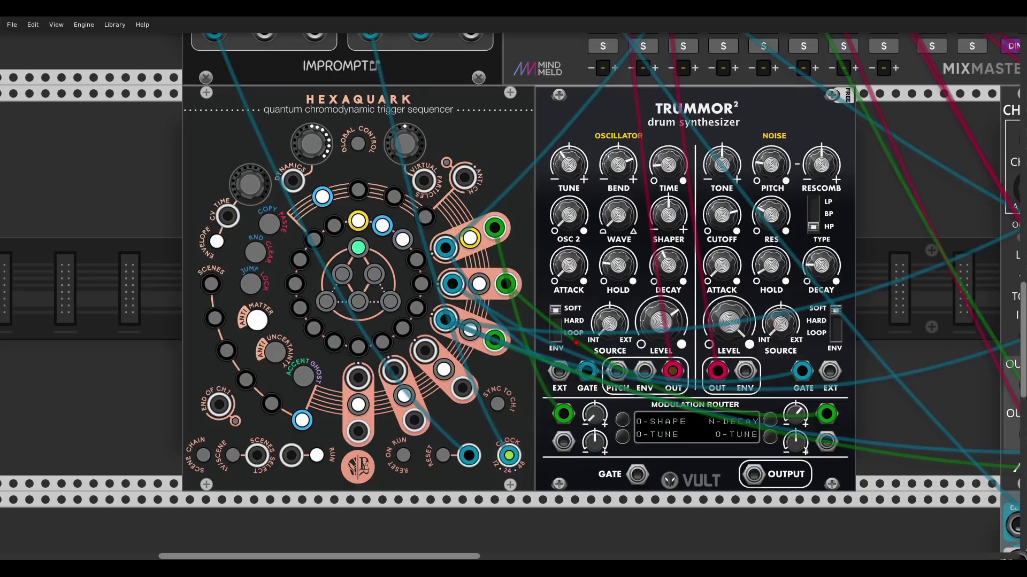
Select channel 2 on Hexaquark in the TRUMMOR² patch, and unmute the second mixer channel
click(480, 285)
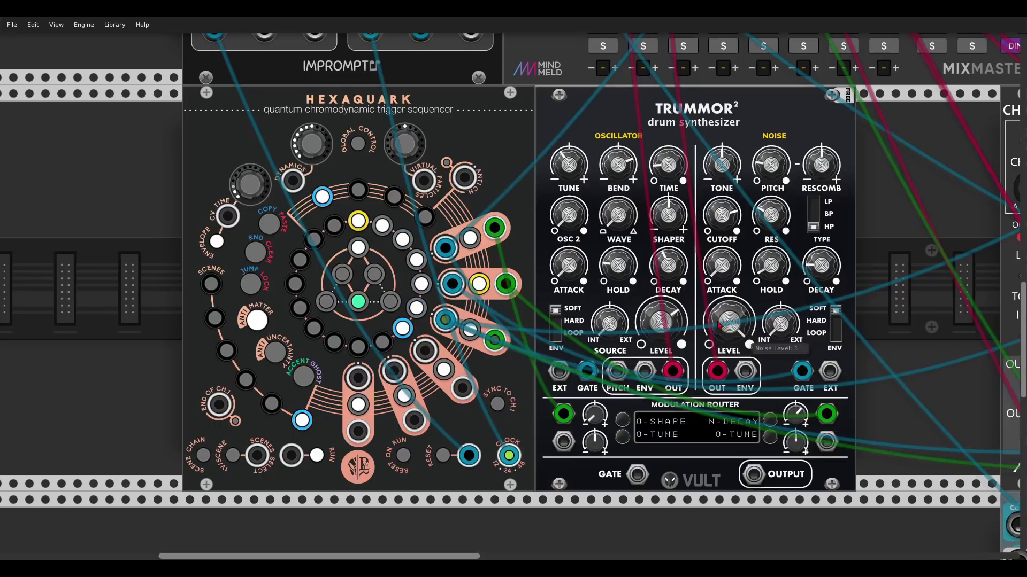
scroll(696, 332, up, 5)
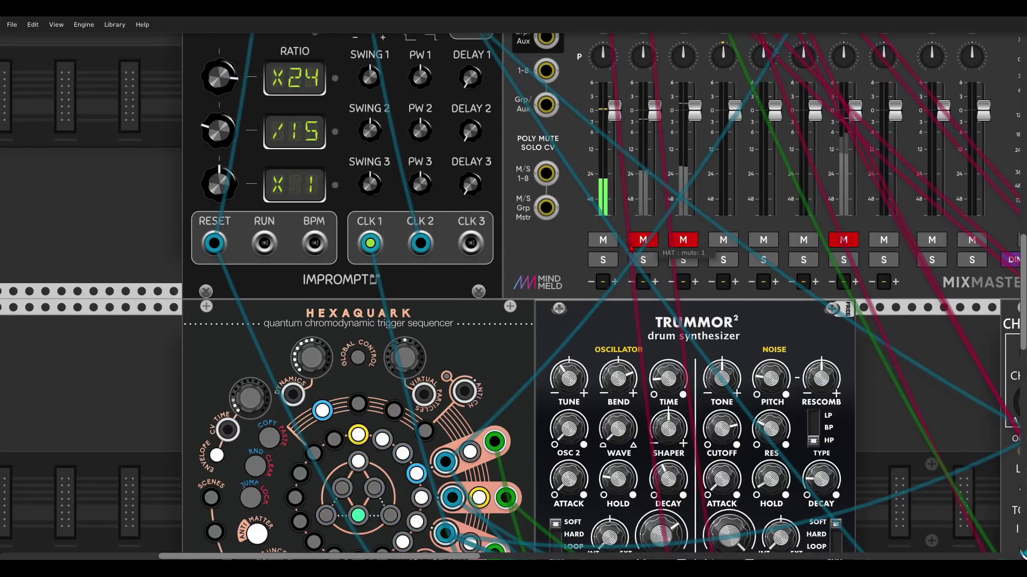
scroll(612, 254, down, 4)
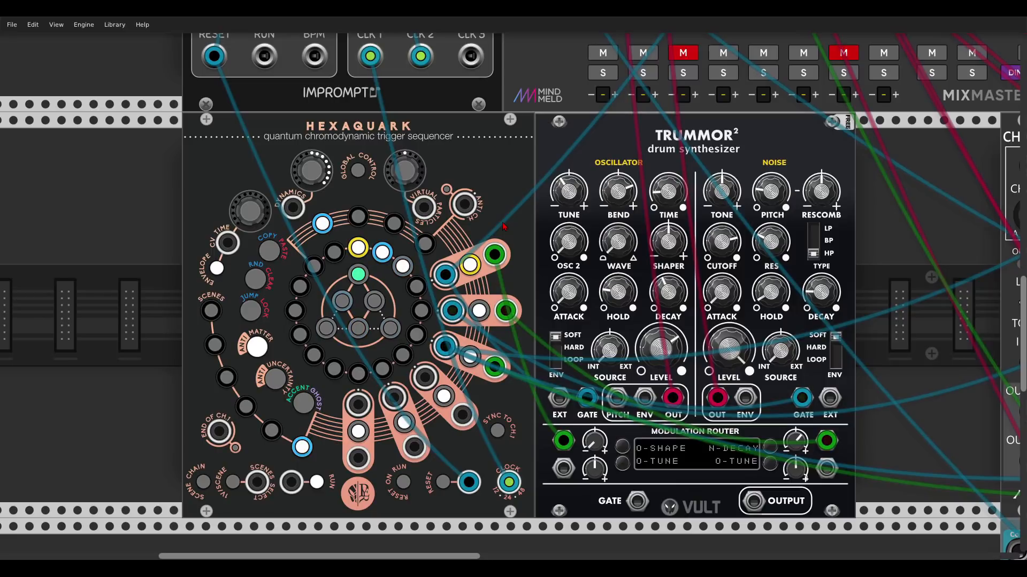
drag(379, 311, 501, 270)
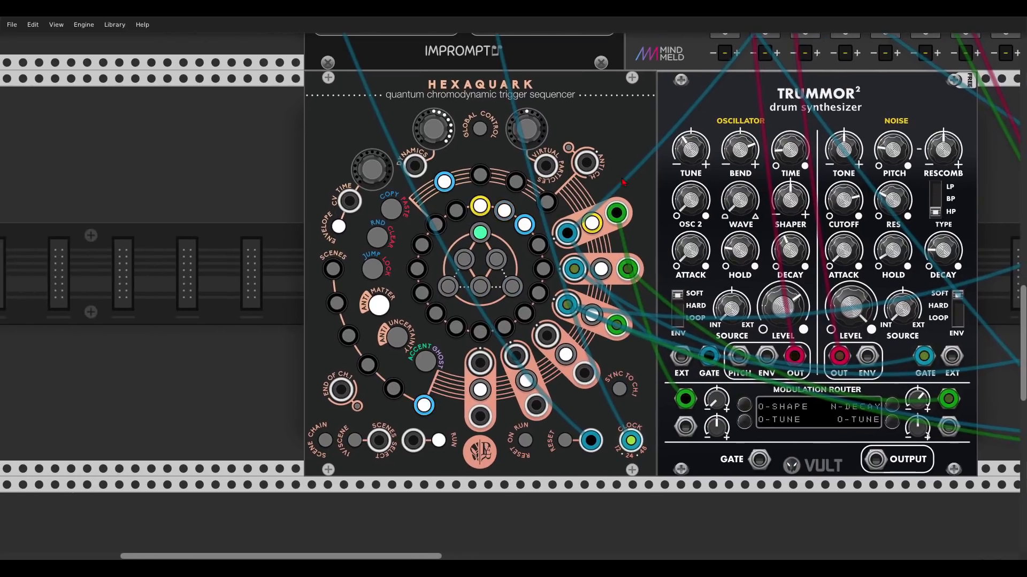
scroll(501, 271, up, 2)
drag(685, 132, 677, 113)
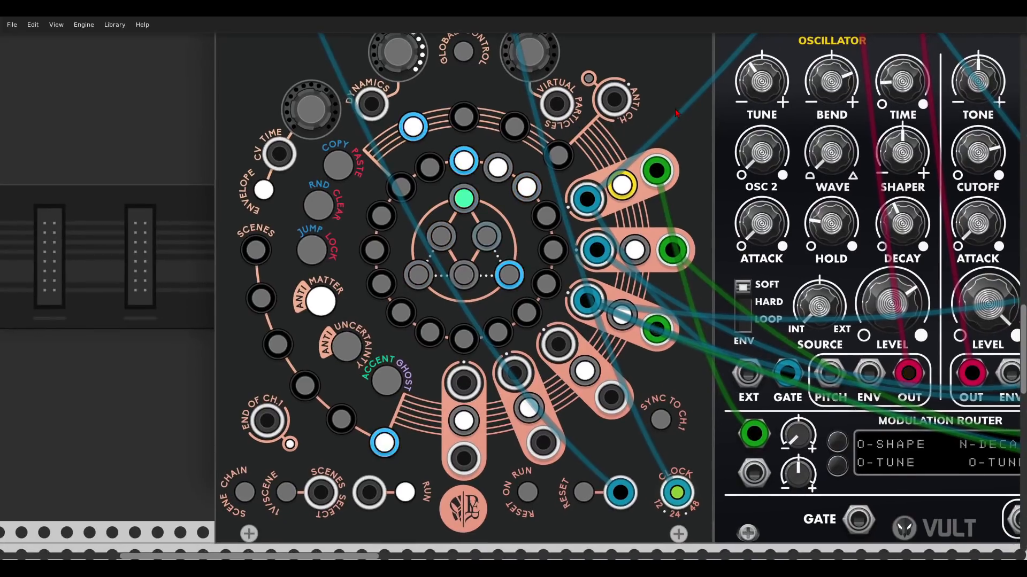
click(496, 168)
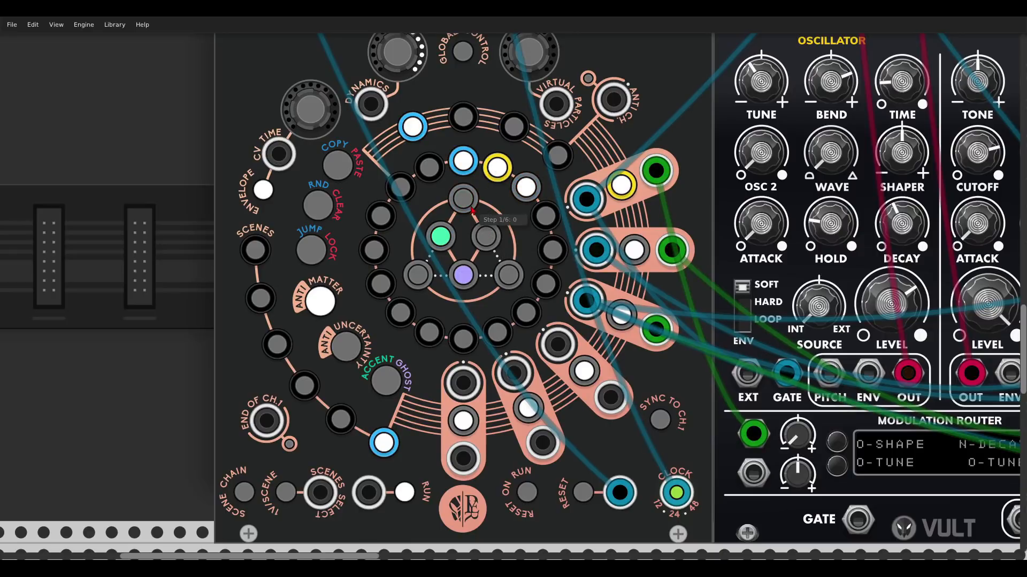
click(493, 228)
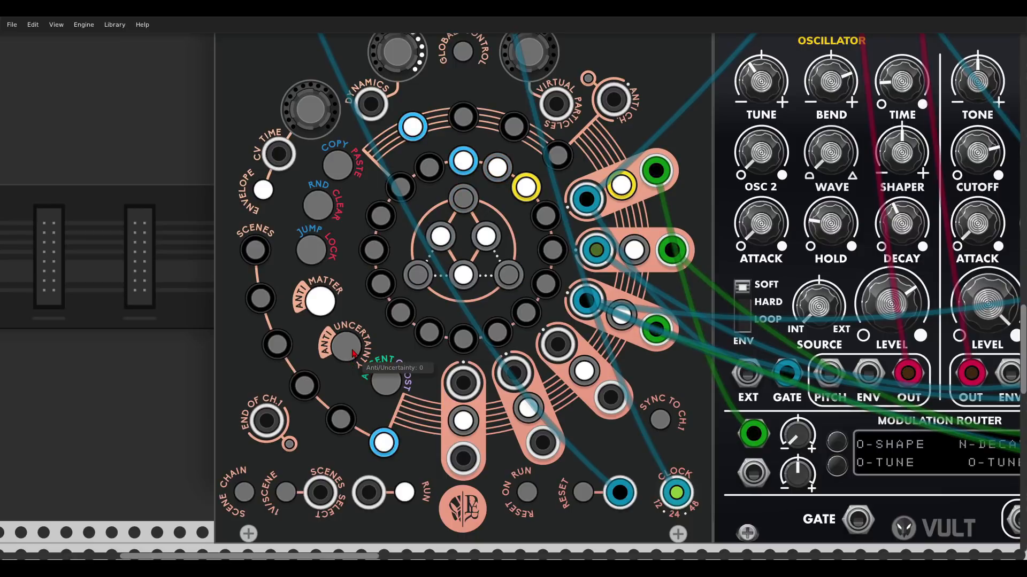
Switch Hexaquark to uncertainty mode and lower the probability of sub-steps 2 and 6 in channel 1's third step
click(347, 346)
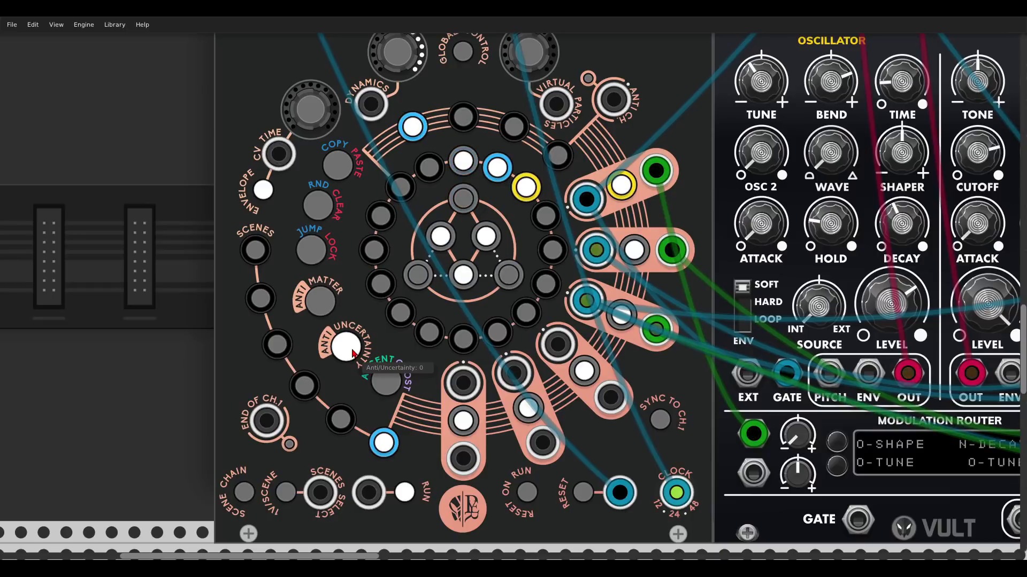
click(492, 242)
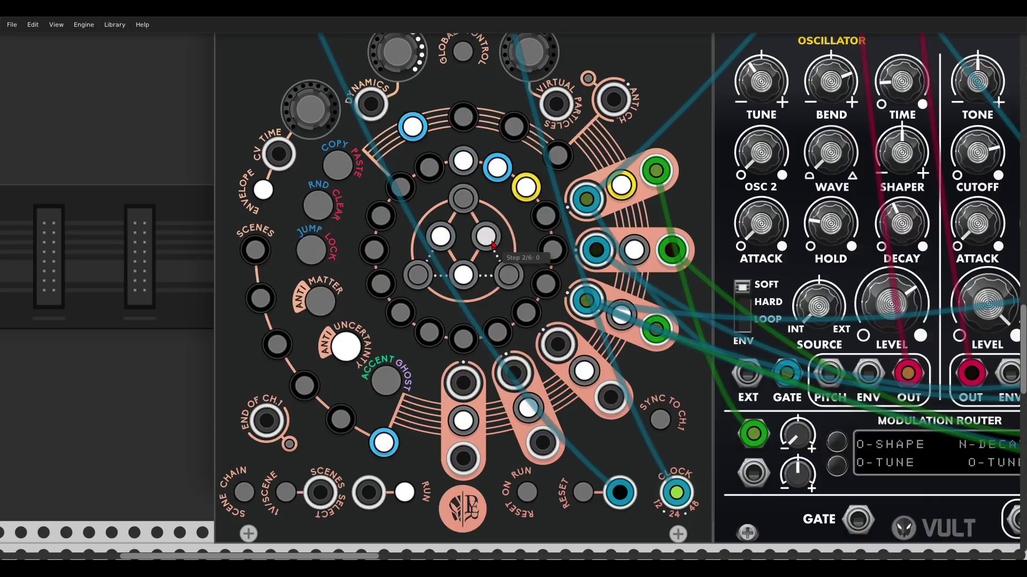
click(442, 236)
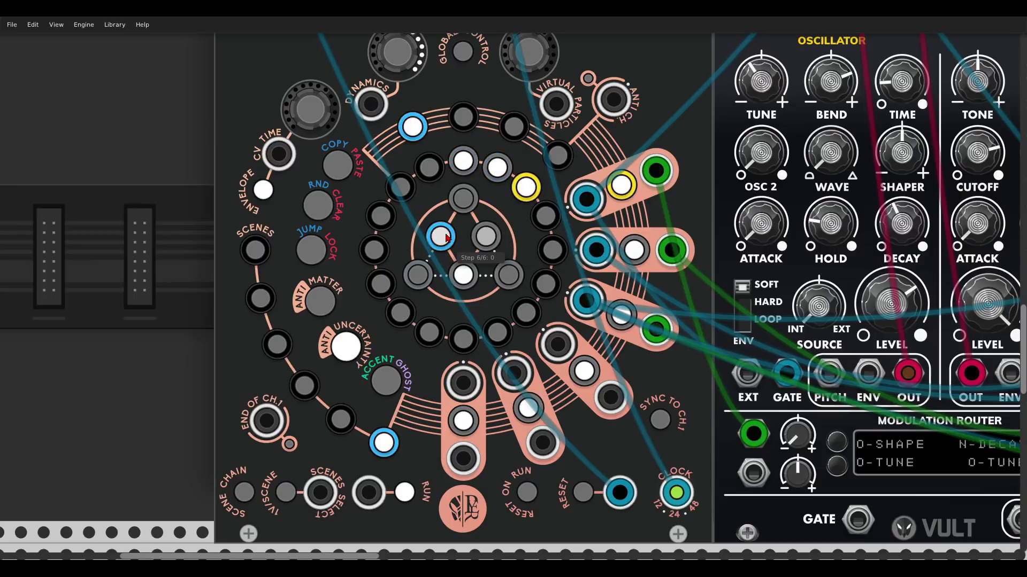
click(500, 175)
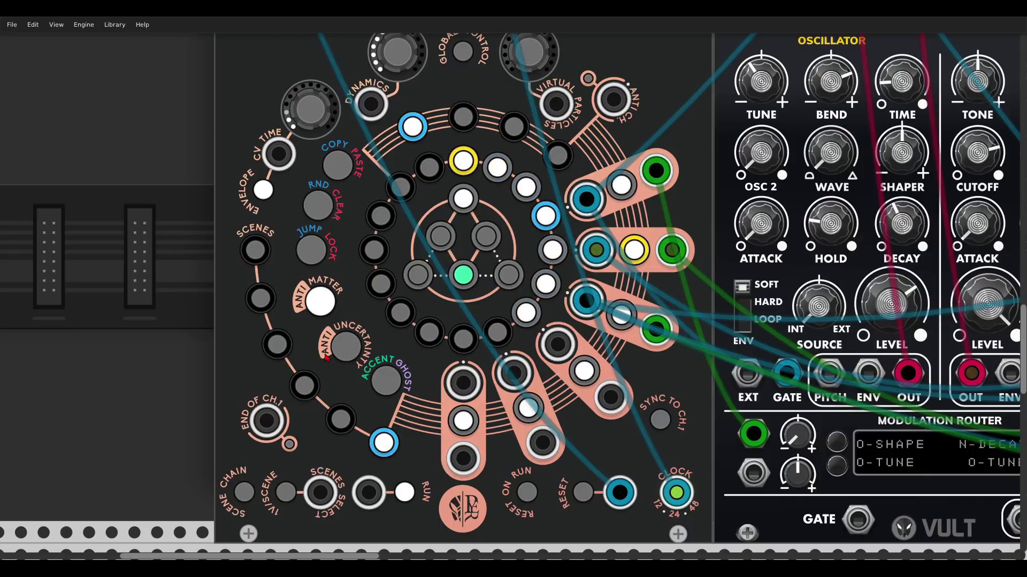
Switch channel 2 through uncertainty to anti-uncertainty mode and select steps 3, 5 and 7 to examine their sub-steps
mouse_move(342, 354)
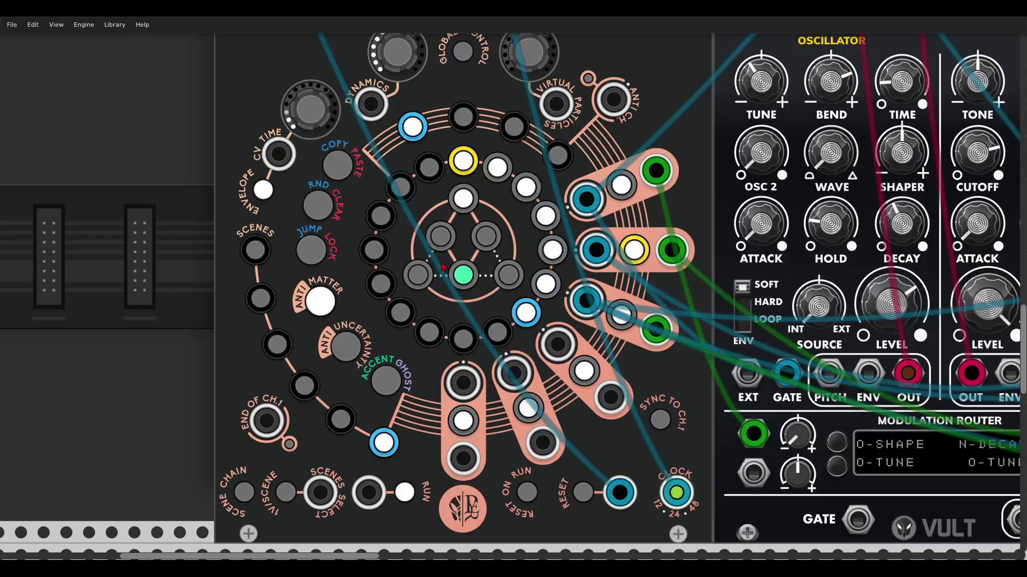
click(353, 348)
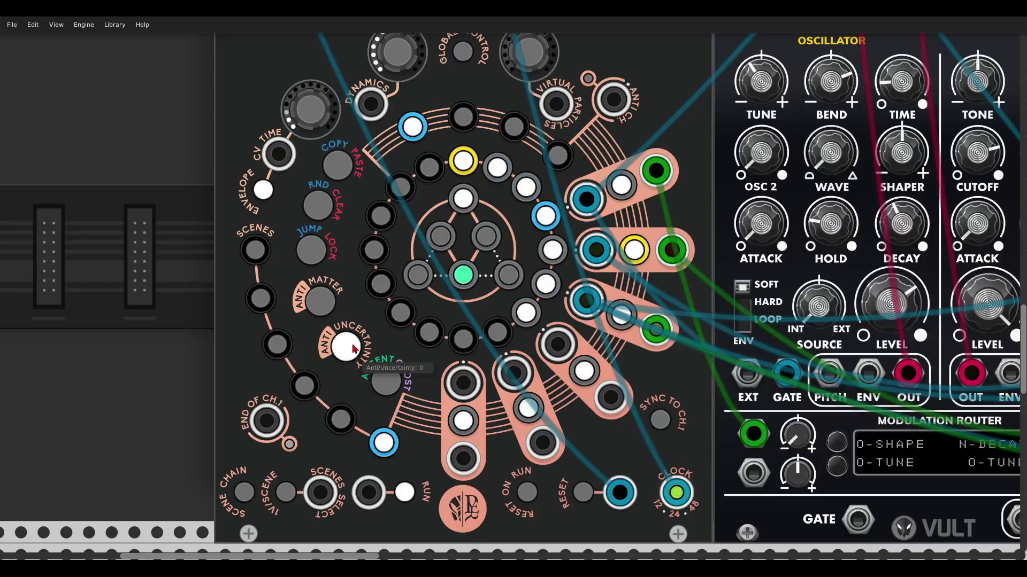
click(353, 348)
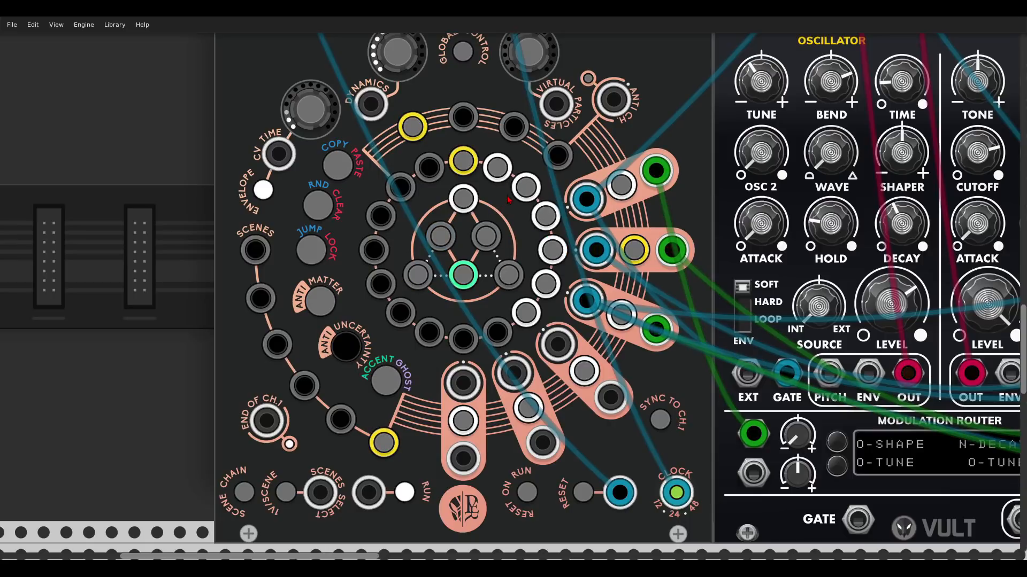
click(524, 189)
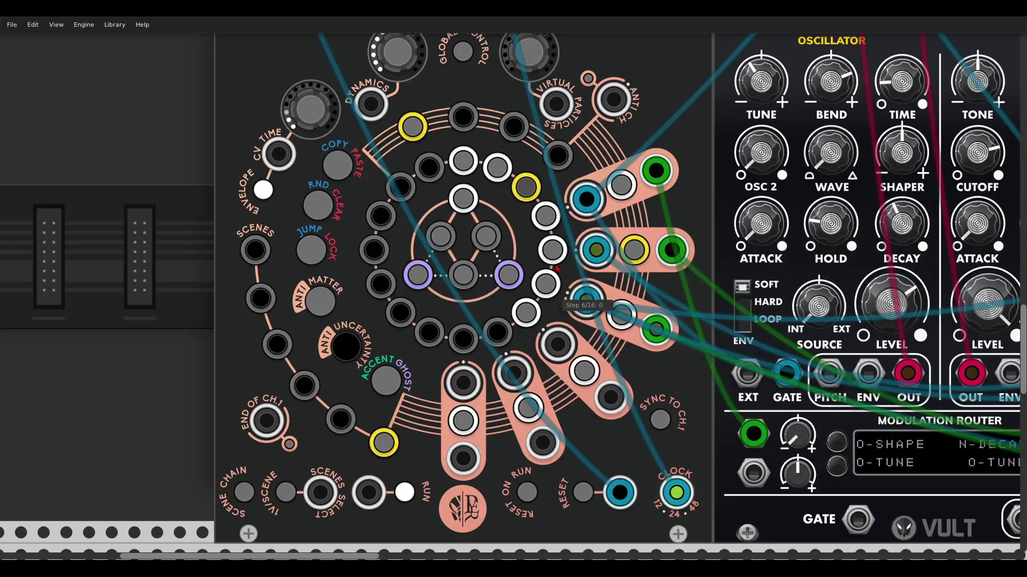
click(550, 251)
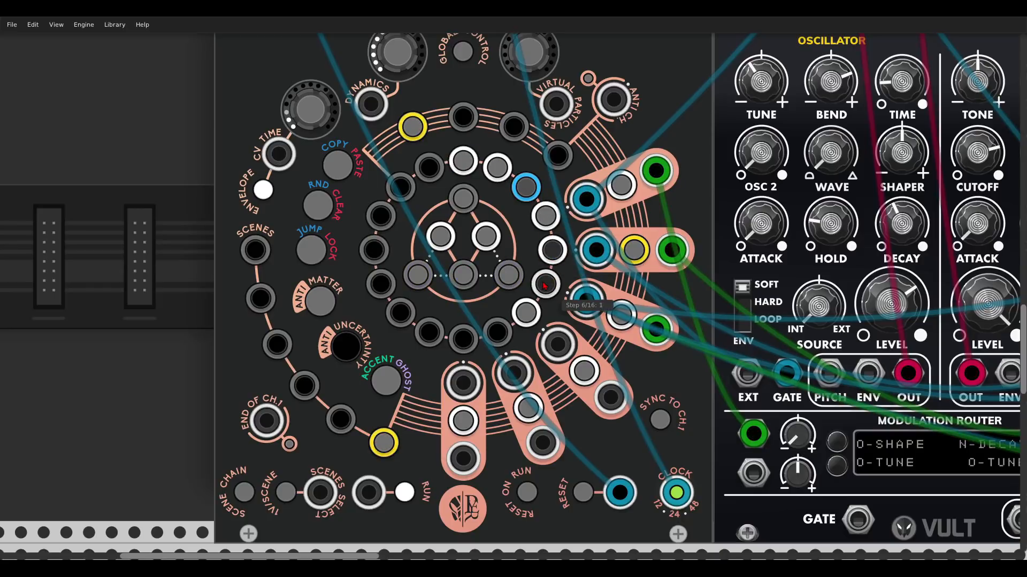
click(518, 313)
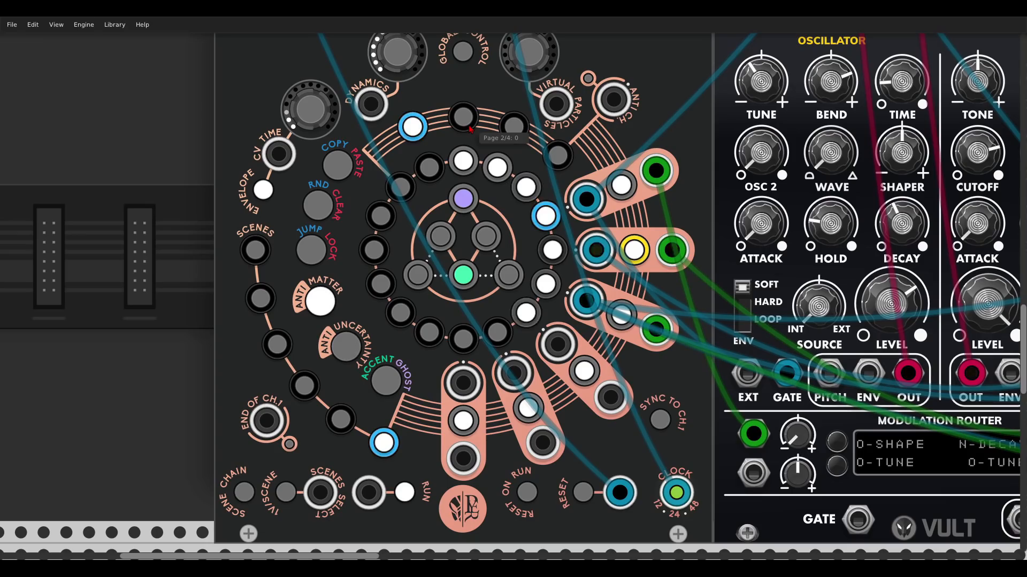
Look over the Grid Seq and Kitchen Sink voice, and unmute the HAT mixer channel
scroll(553, 175, down, 3)
drag(798, 399, 22, 411)
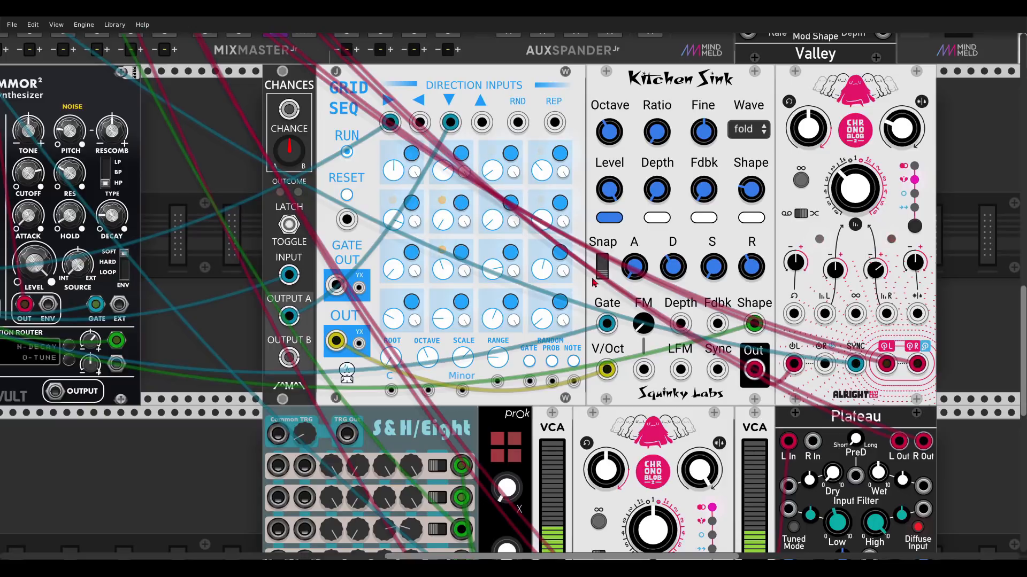
drag(236, 173, 697, 303)
click(450, 150)
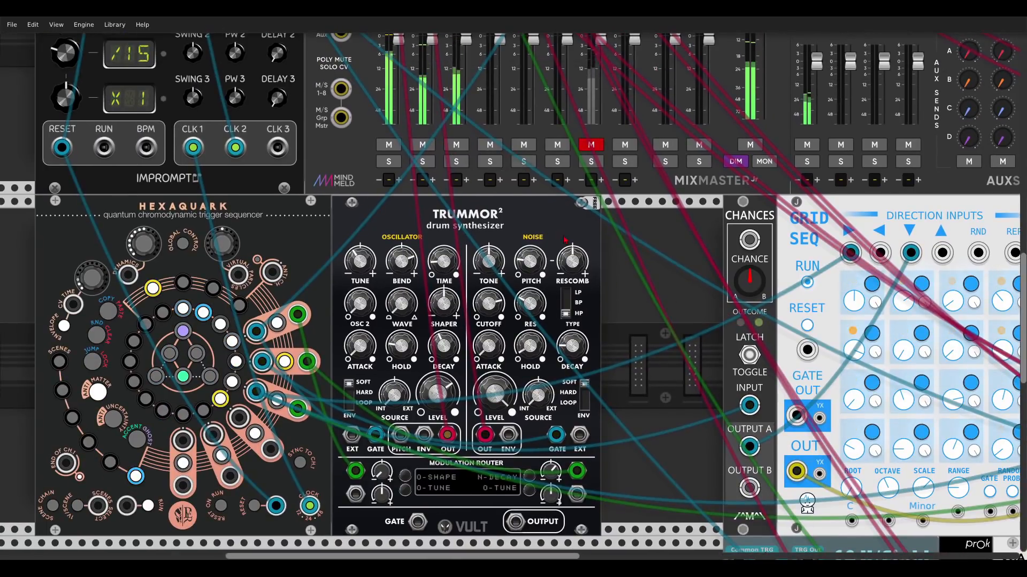
drag(623, 298, 696, 236)
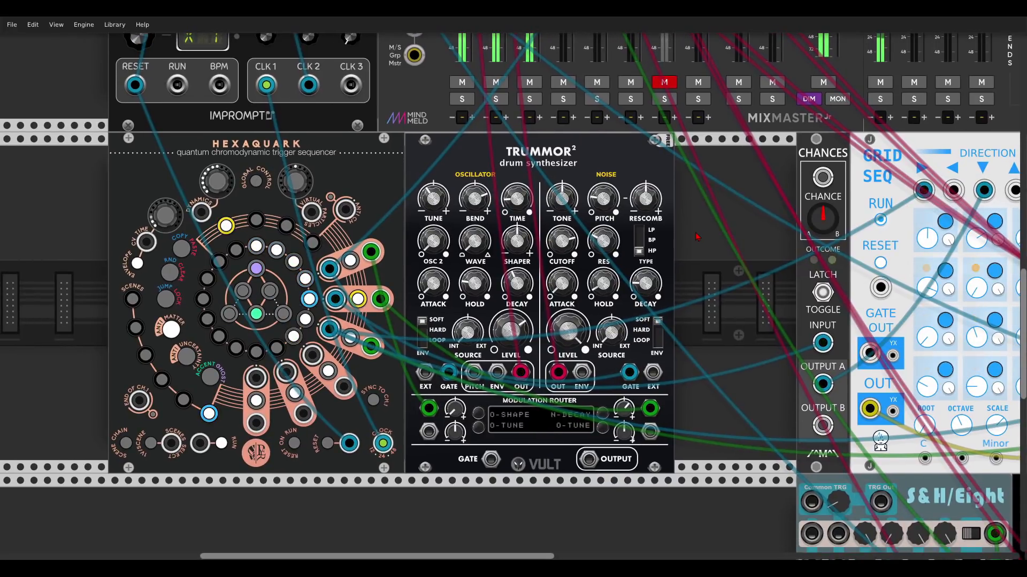
drag(697, 237, 856, 187)
scroll(476, 308, up, 4)
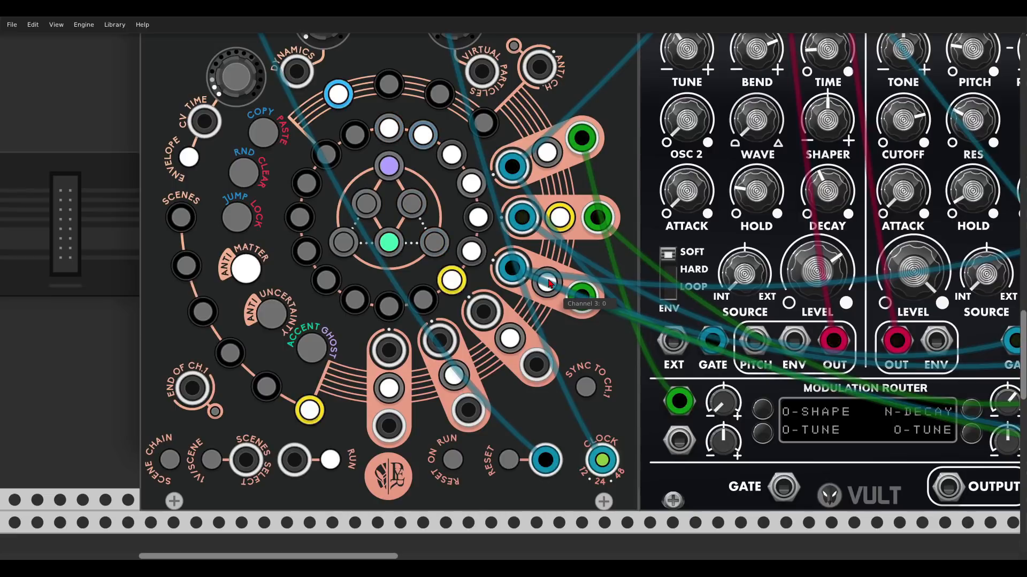
click(274, 313)
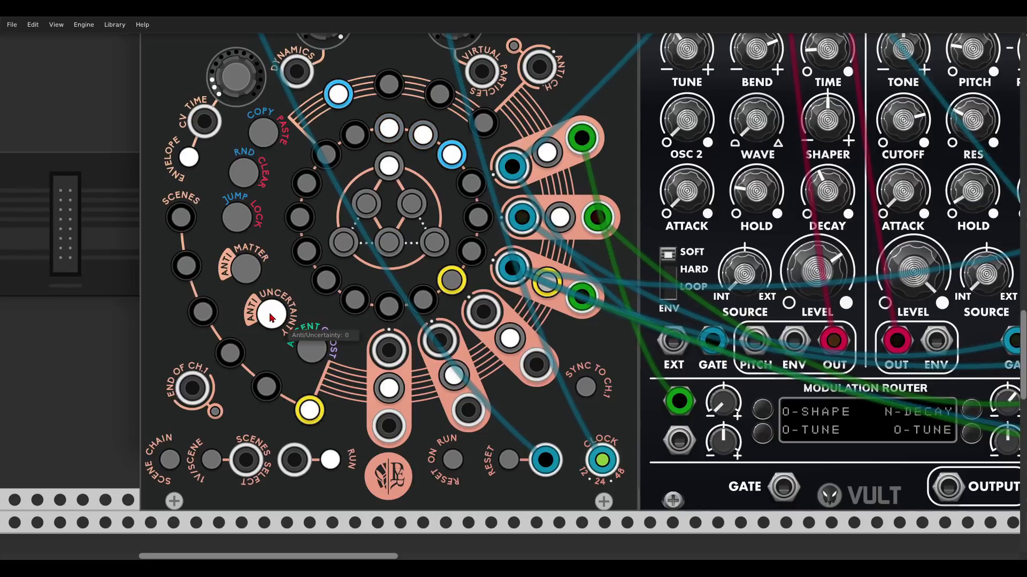
click(243, 268)
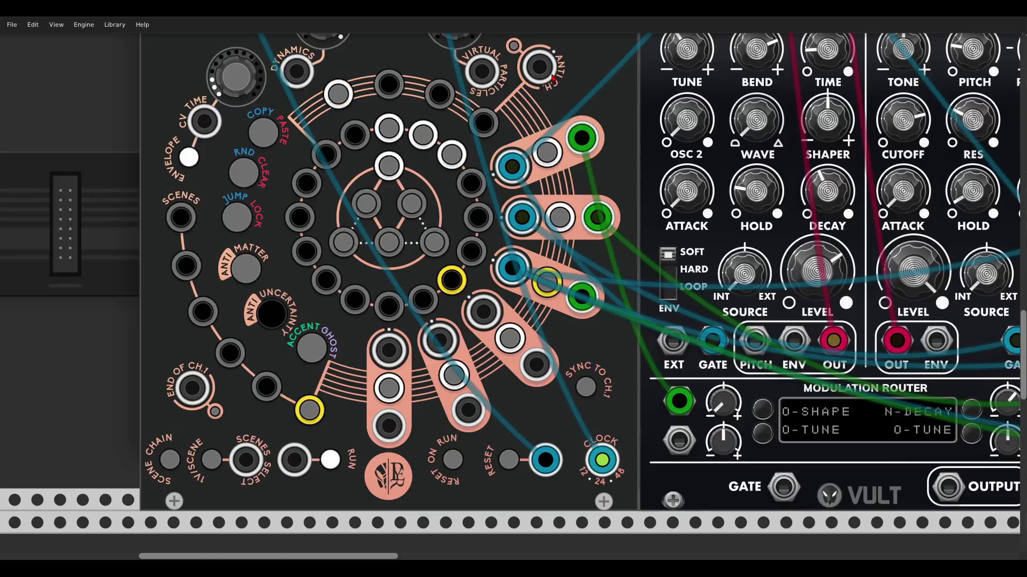
Patch Hexaquark's ANTI CH output into the Common TRG input of S&H/Eight
scroll(571, 100, up, 1)
scroll(571, 99, up, 1)
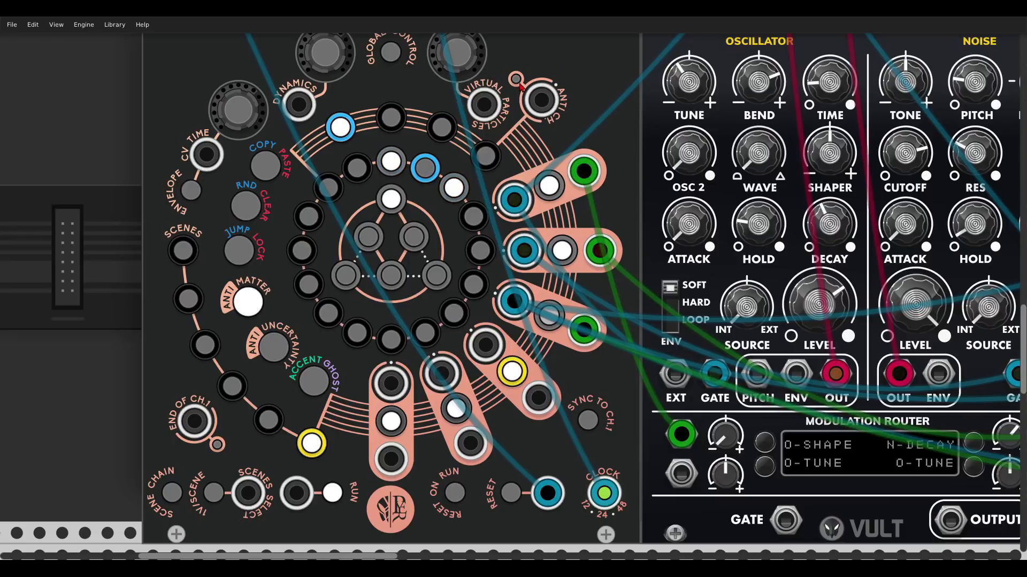
scroll(578, 121, down, 2)
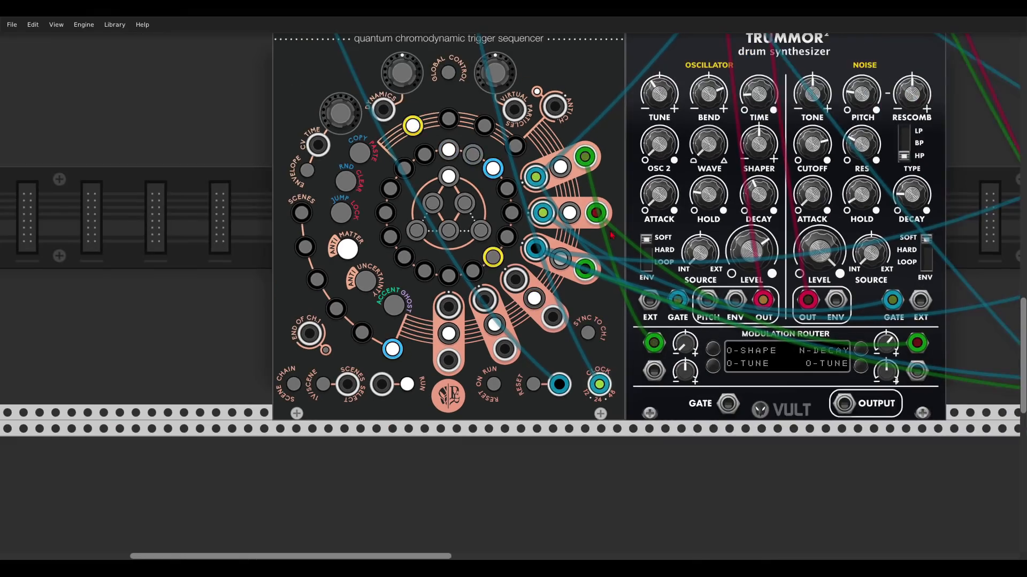
scroll(580, 121, down, 7)
drag(749, 316, 1, 177)
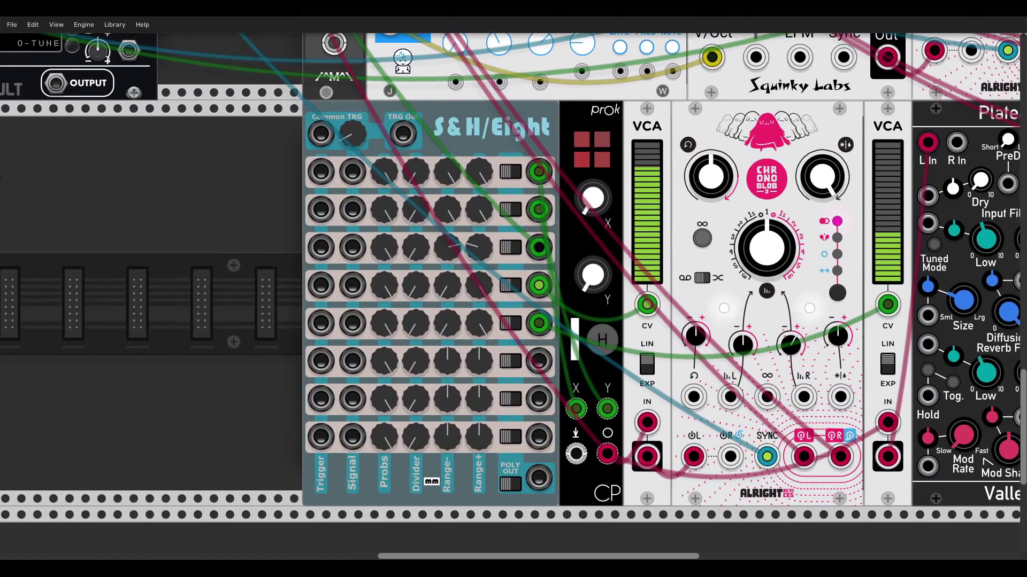
scroll(143, 224, down, 1)
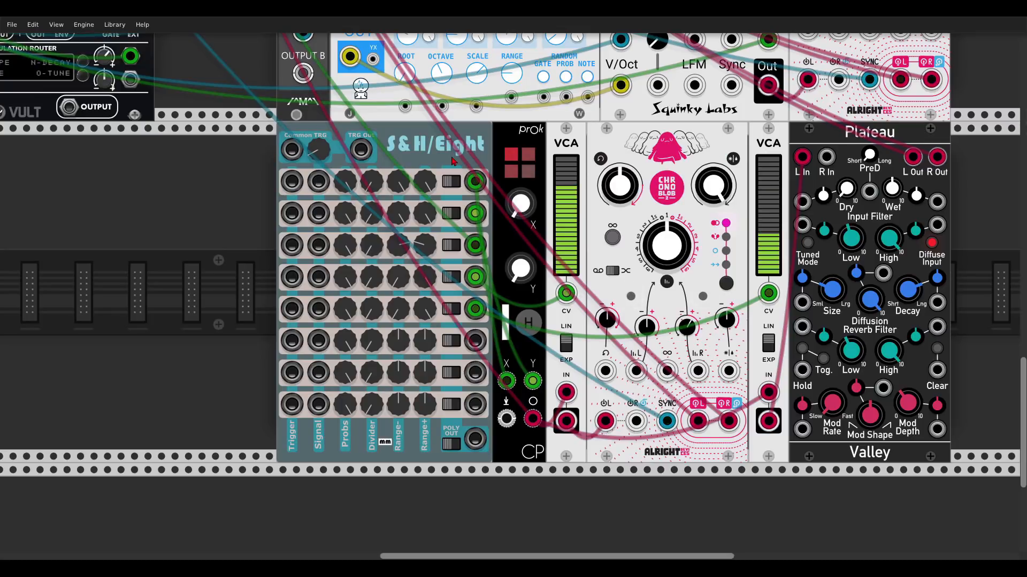
scroll(452, 159, down, 1)
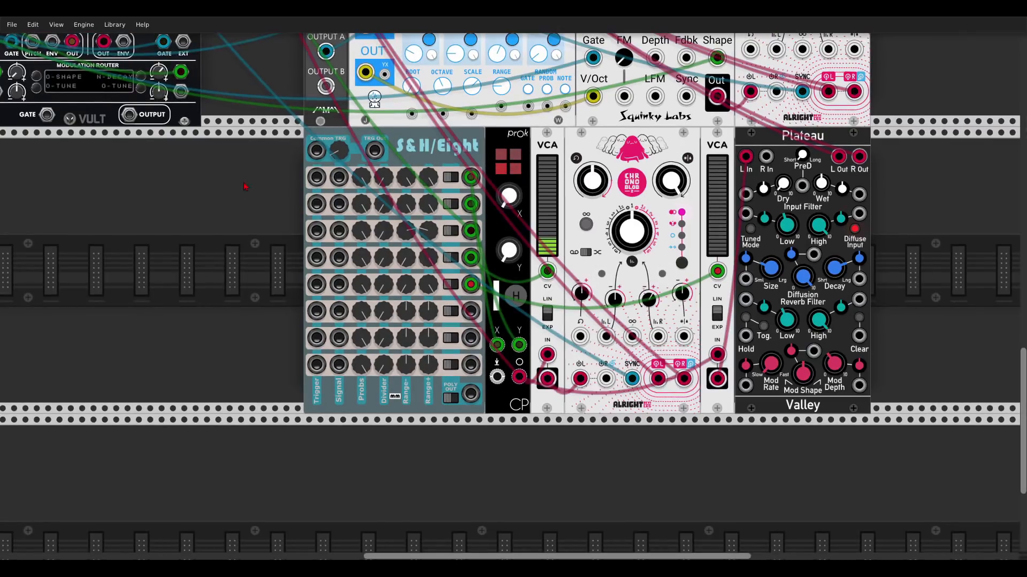
drag(211, 158, 769, 364)
drag(477, 109, 873, 351)
drag(848, 364, 667, 269)
scroll(666, 269, down, 2)
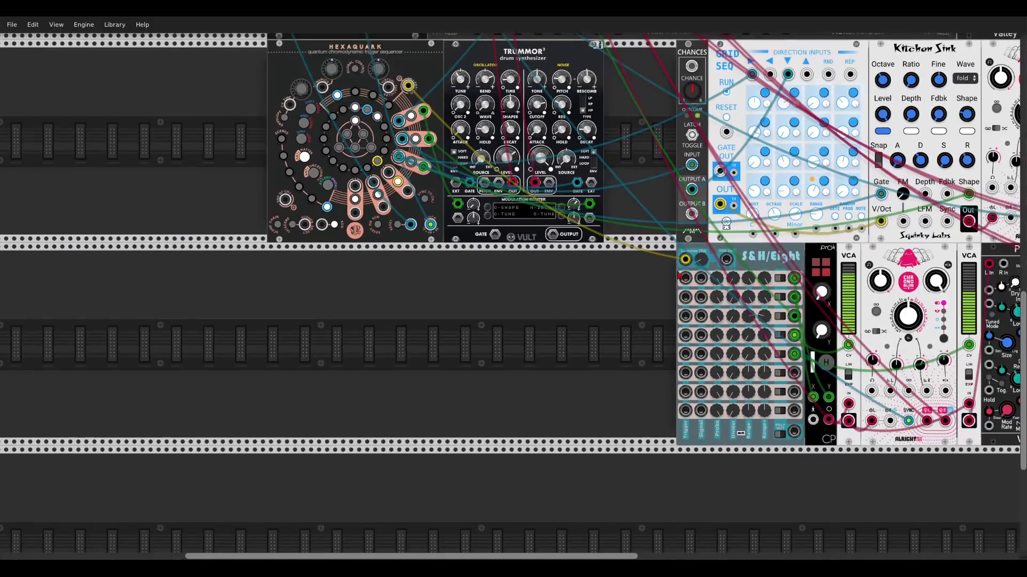
Patch Hexaquark's ANTI CH output into the trigger input of the prok CP module
drag(812, 420, 409, 85)
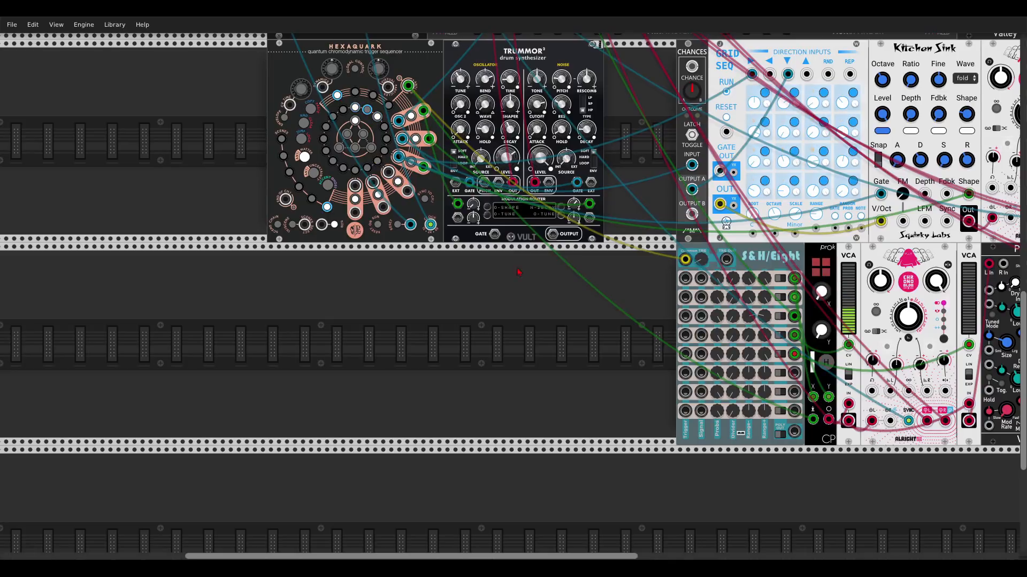
scroll(517, 272, up, 5)
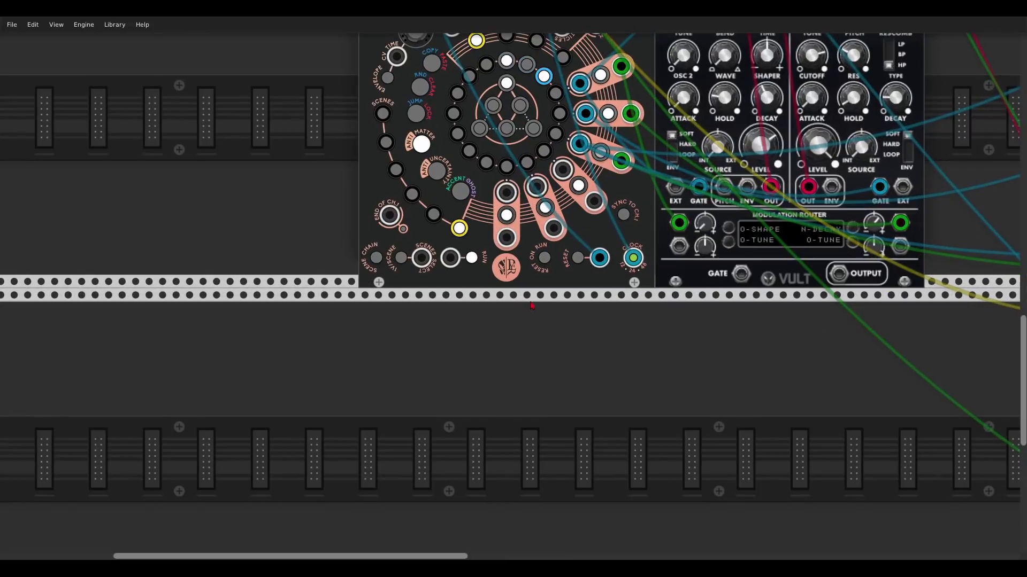
scroll(531, 305, up, 2)
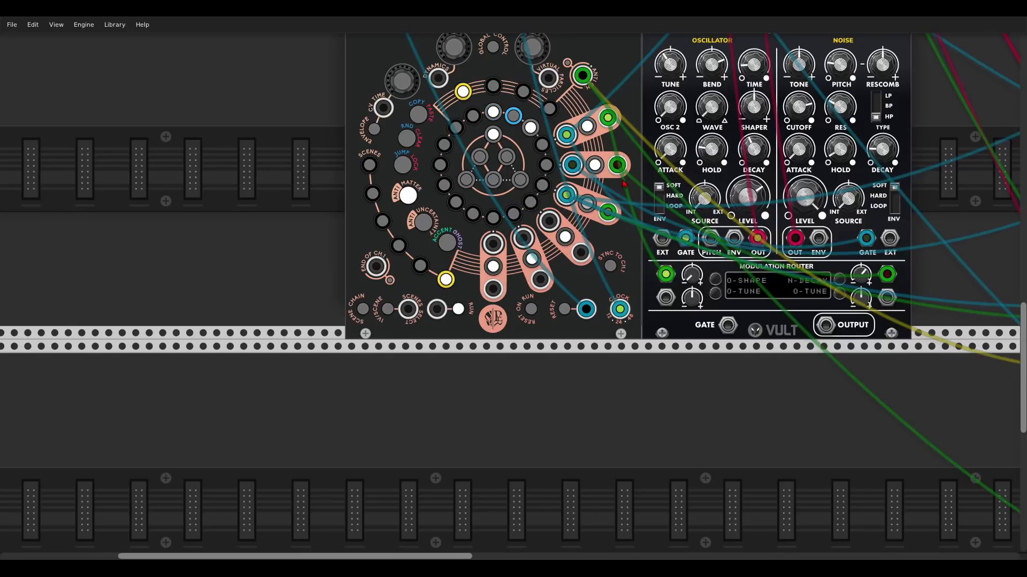
scroll(622, 183, down, 3)
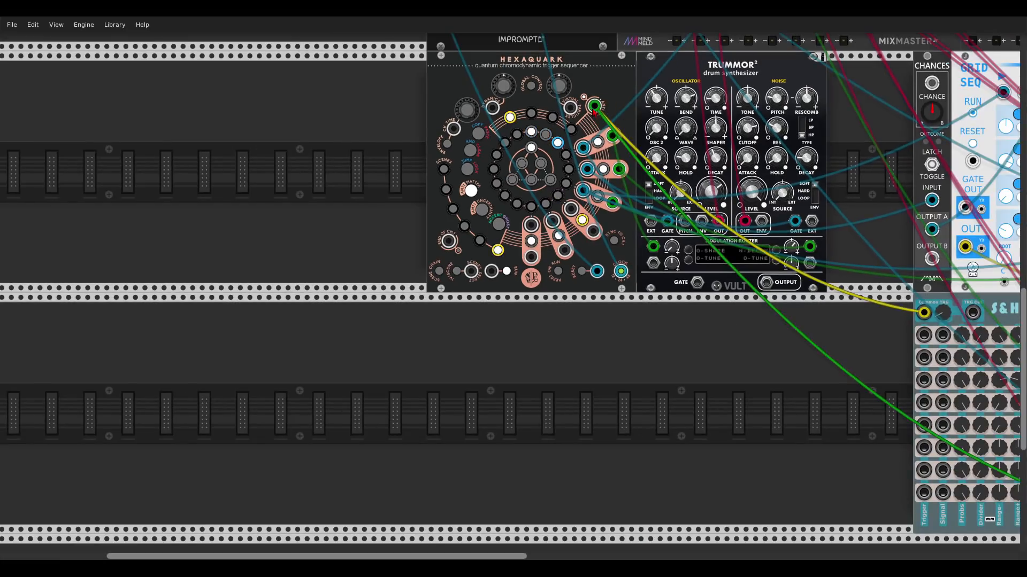
scroll(591, 123, right, 5)
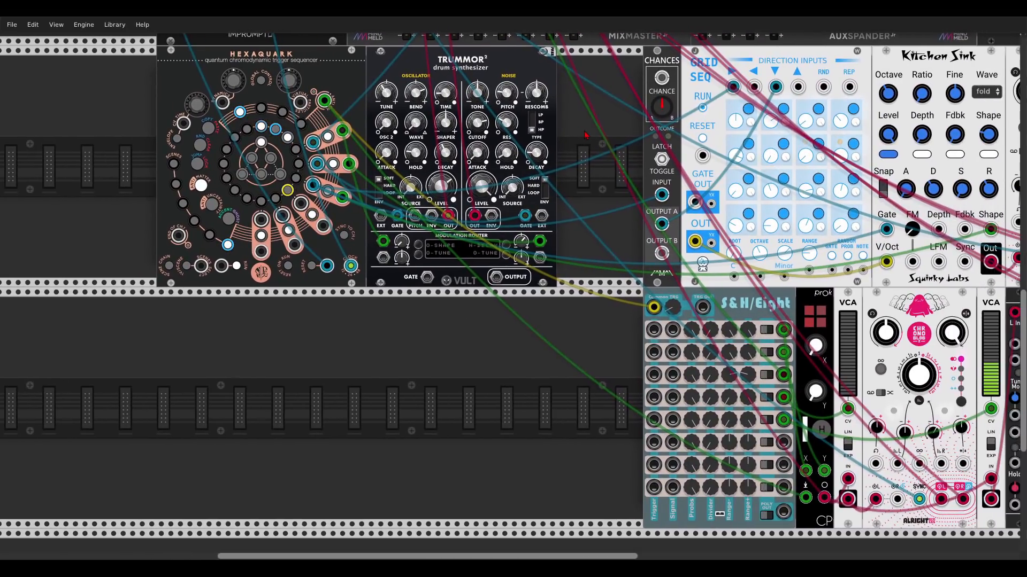
scroll(586, 134, down, 3)
scroll(536, 134, down, 1)
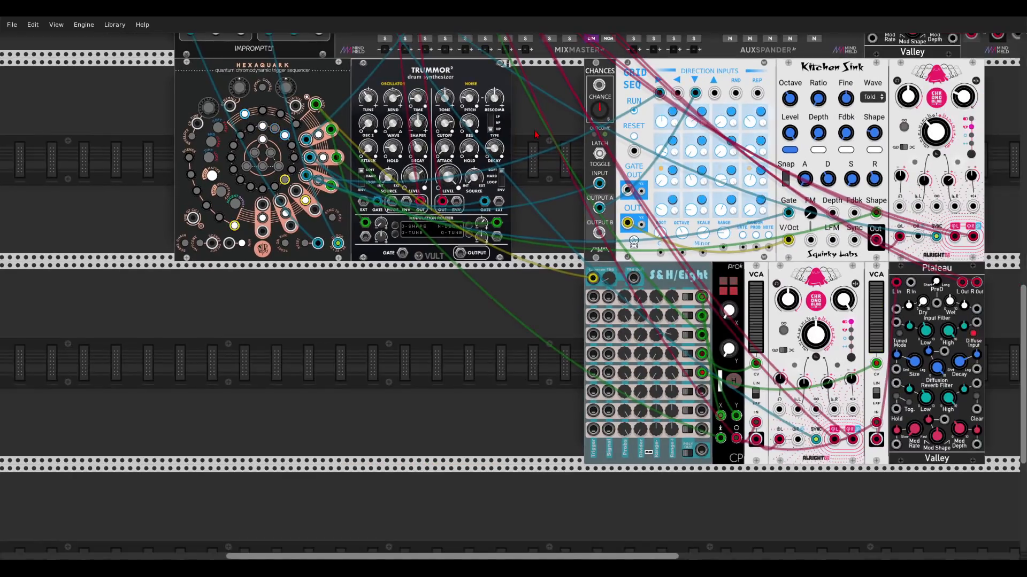
scroll(561, 130, up, 1)
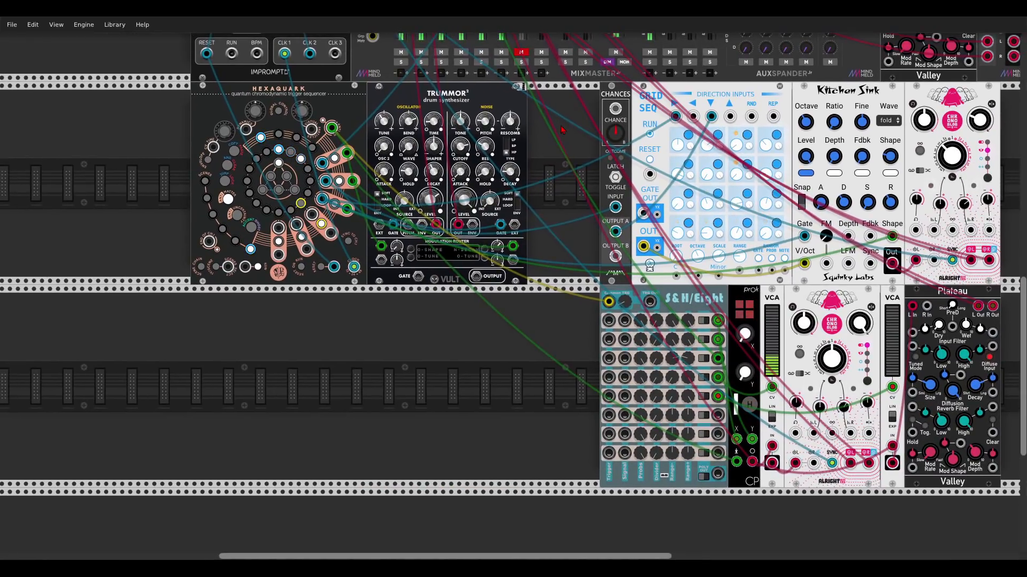
Unmute the SAWS mixer channel and look over the complete patch
scroll(562, 130, up, 10)
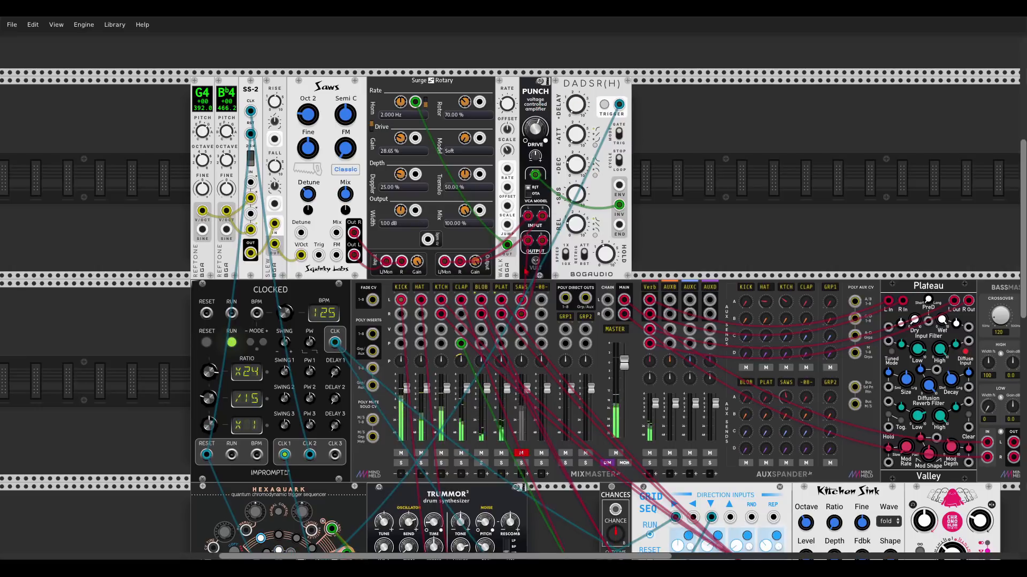
scroll(570, 200, down, 10)
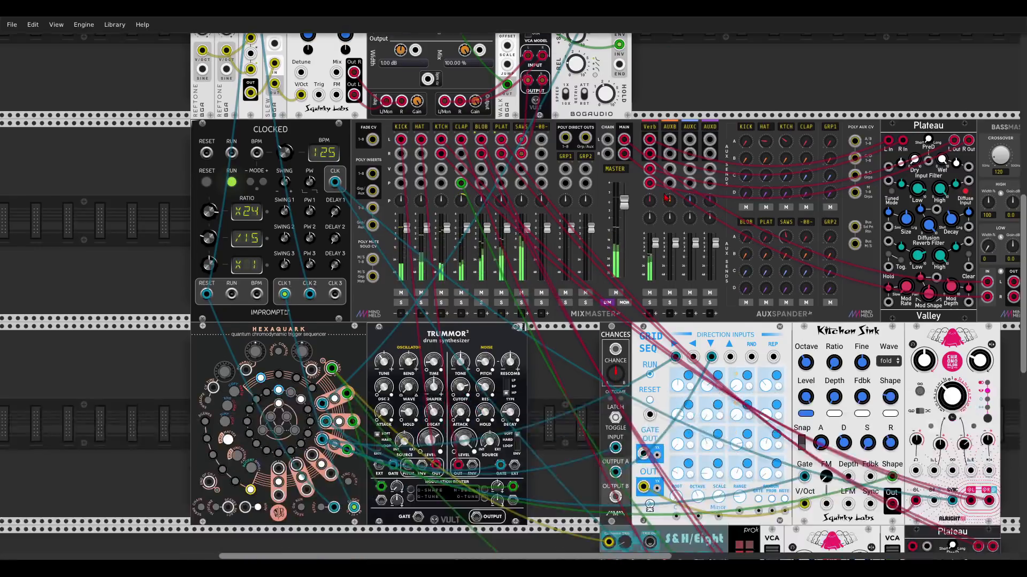
scroll(570, 201, down, 2)
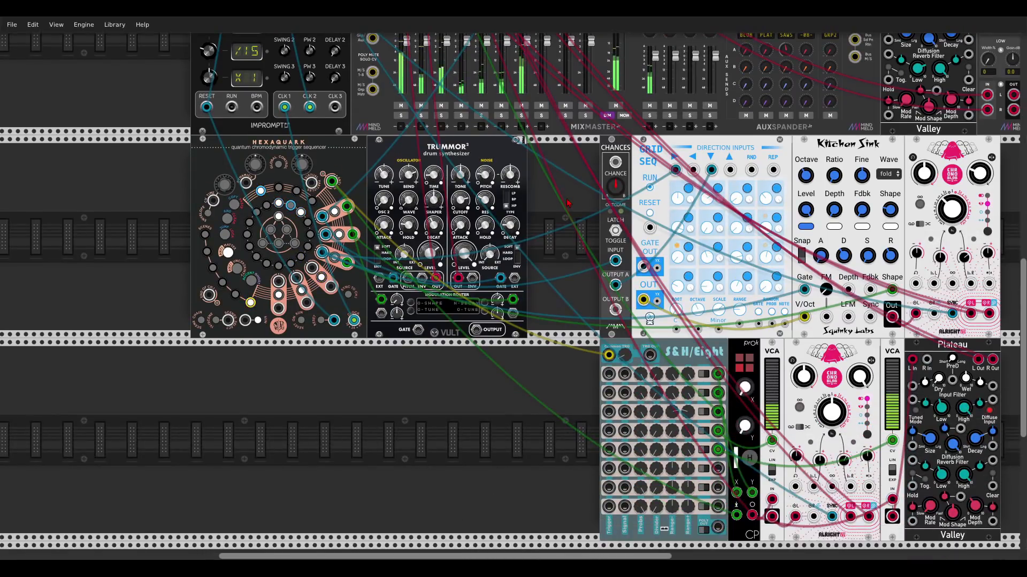
scroll(568, 202, down, 1)
scroll(564, 196, right, 1)
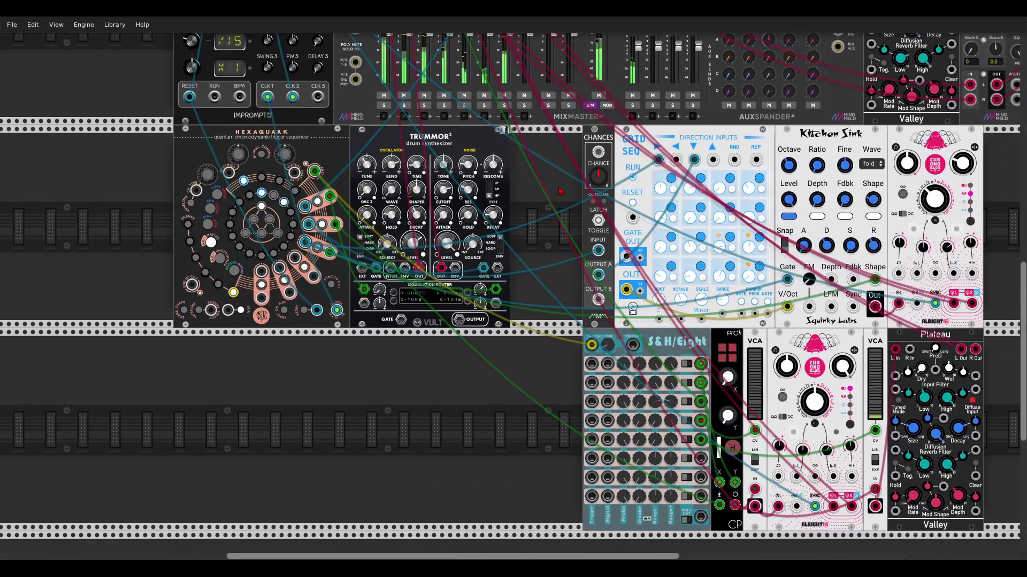
scroll(559, 191, down, 3)
drag(564, 172, 577, 299)
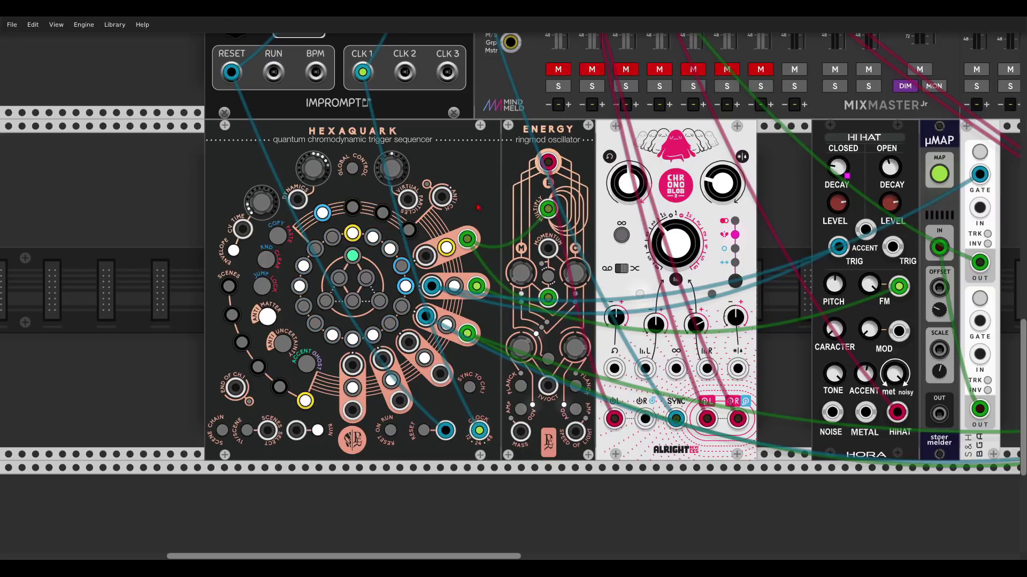
drag(548, 209, 468, 239)
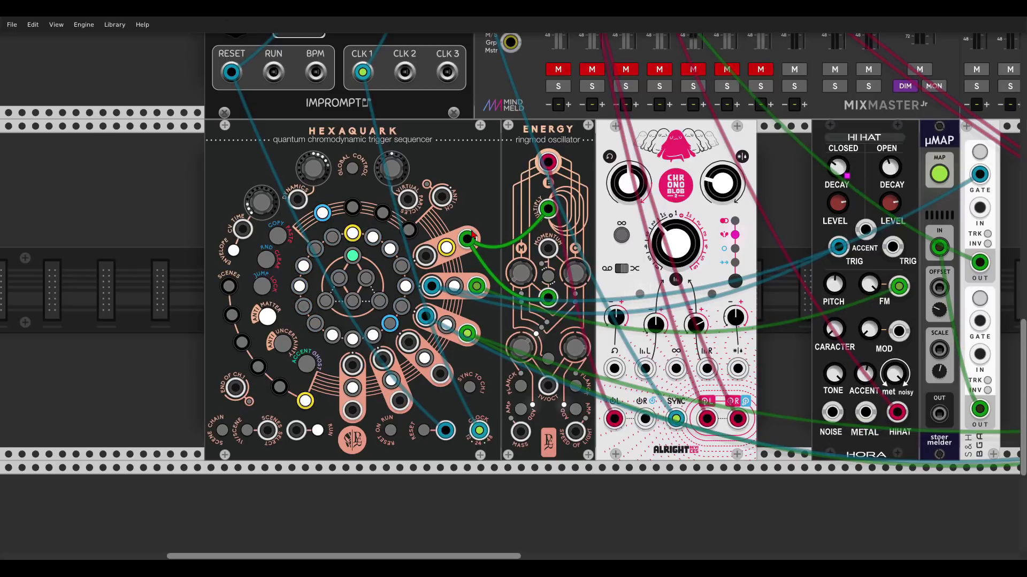
click(565, 73)
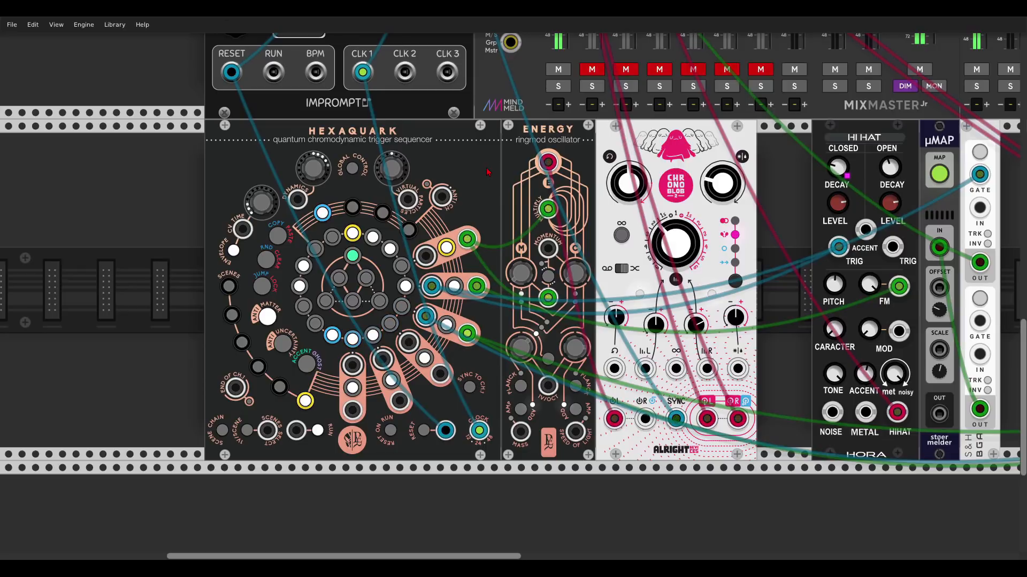
scroll(487, 173, left, 4)
scroll(488, 172, down, 1)
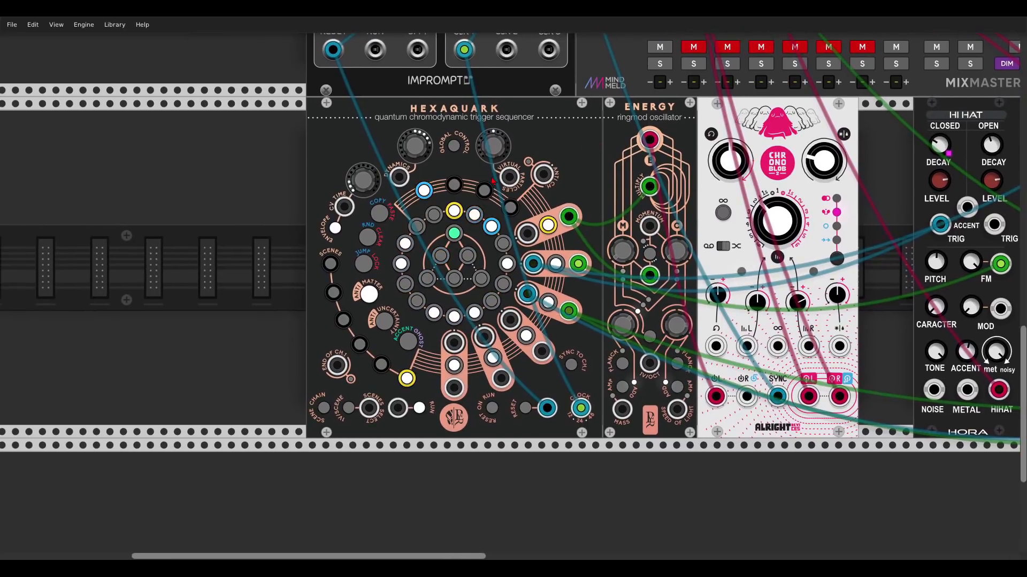
scroll(493, 182, up, 4)
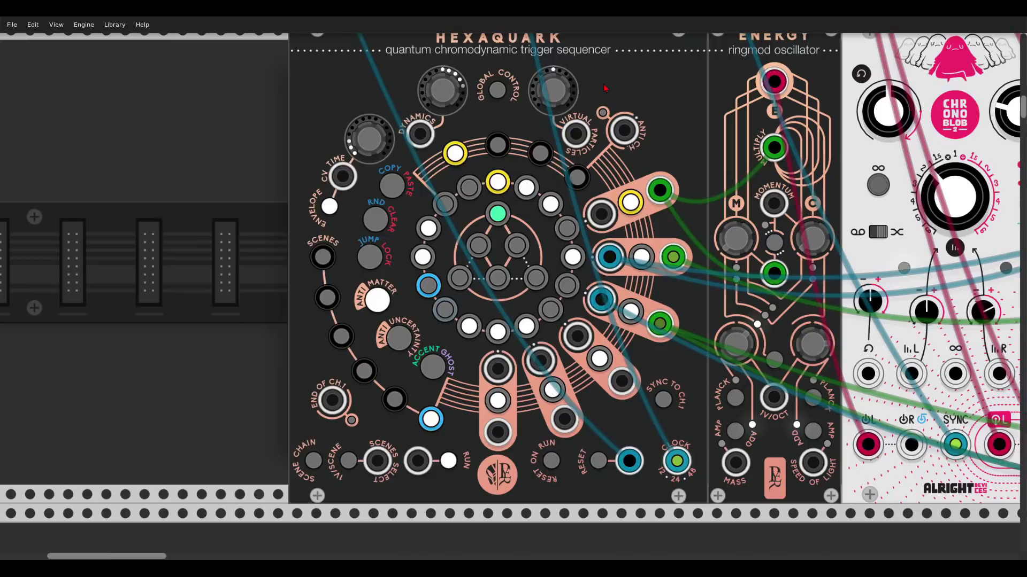
mouse_move(561, 95)
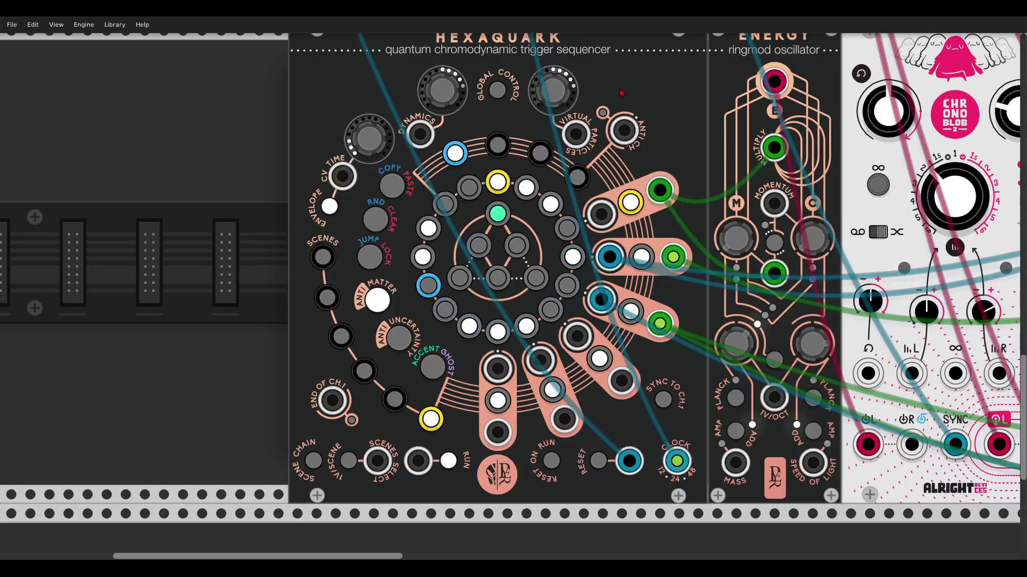
scroll(620, 93, down, 2)
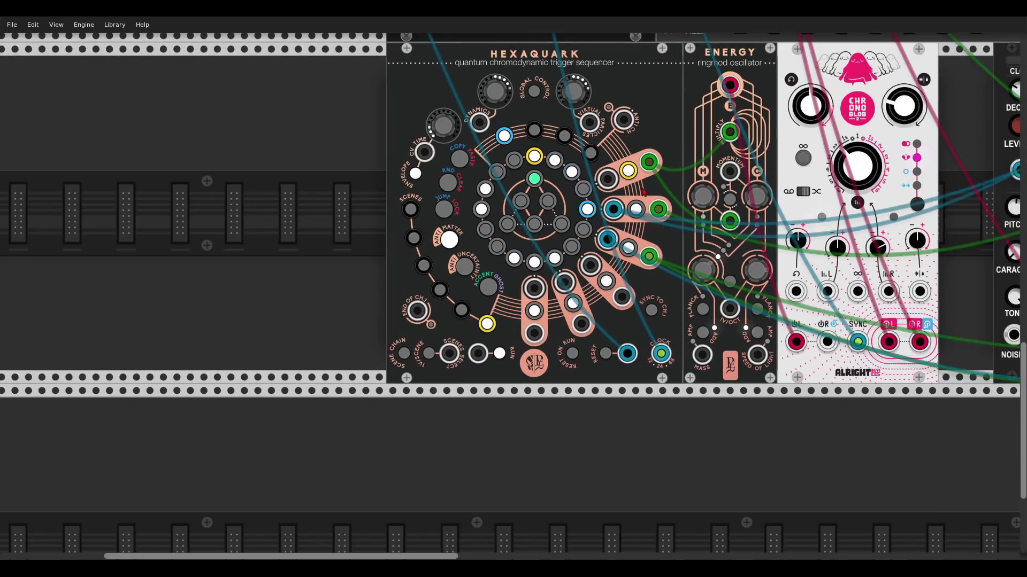
drag(798, 111, 458, 132)
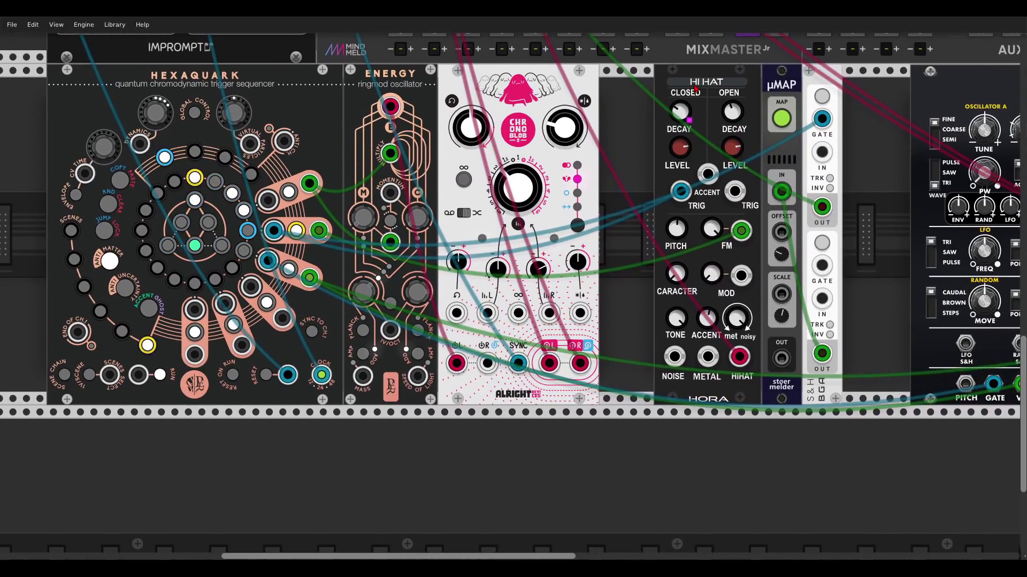
drag(694, 89, 802, 168)
click(533, 98)
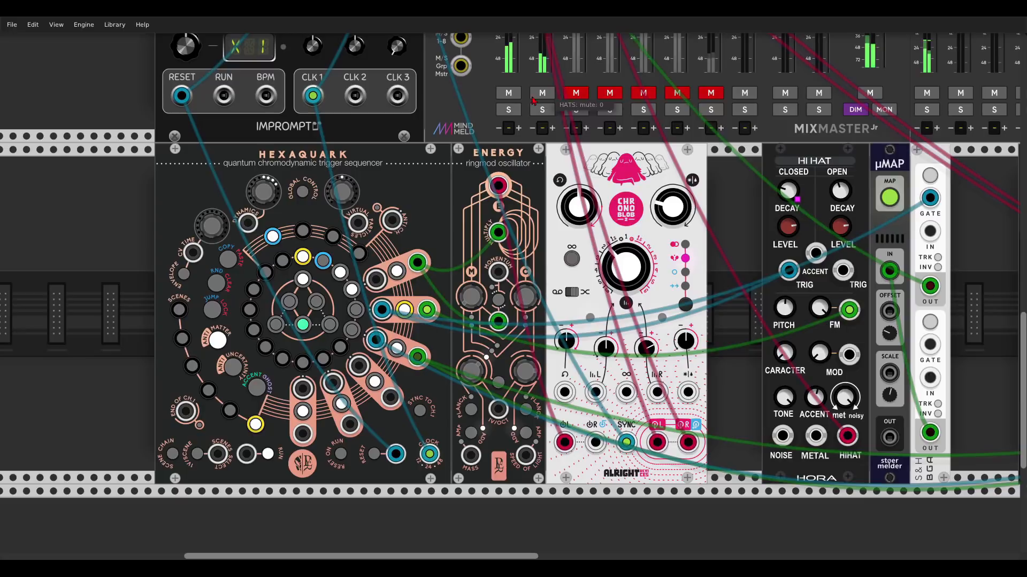
drag(434, 183, 506, 152)
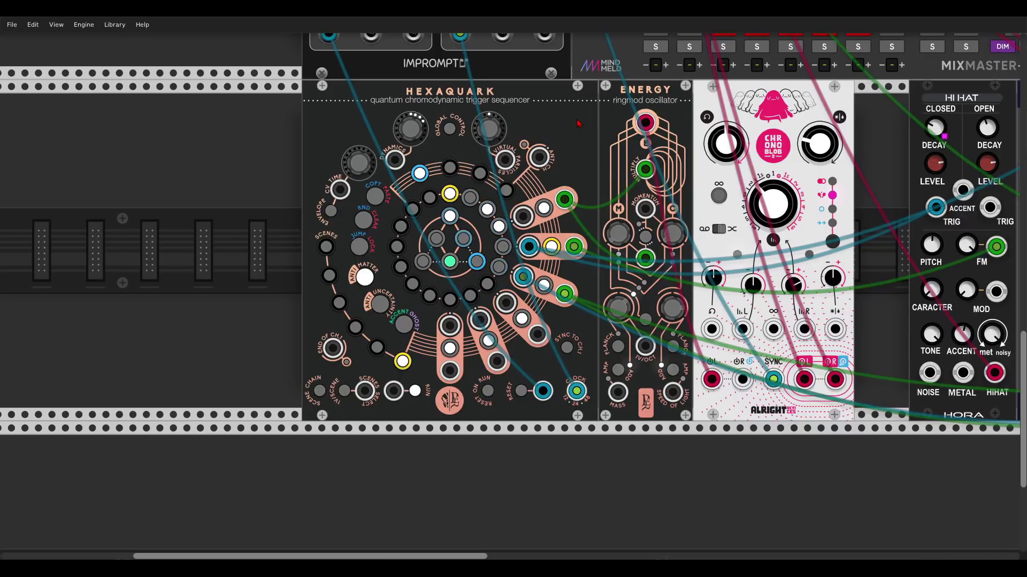
mouse_move(488, 131)
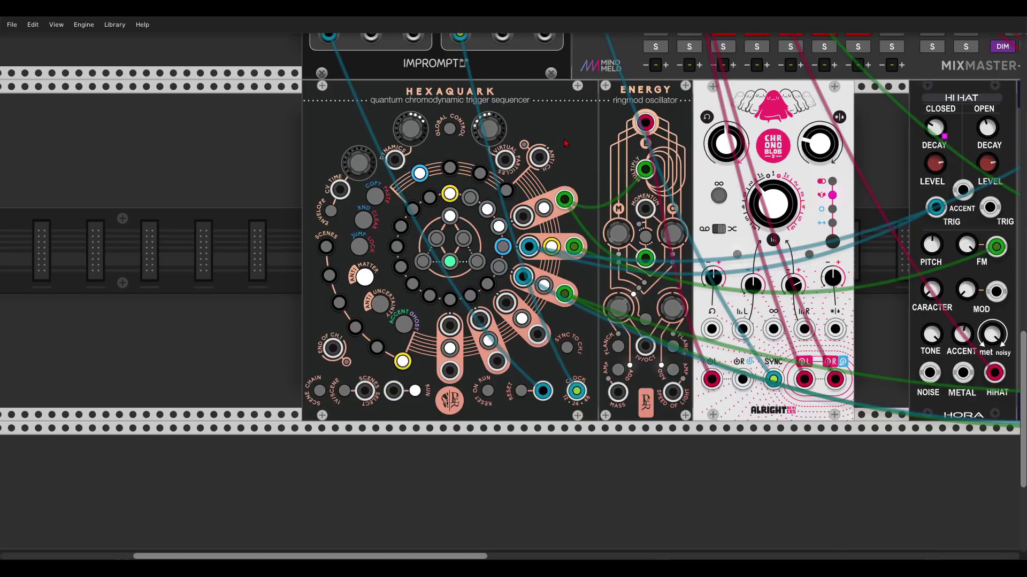
scroll(419, 252, up, 3)
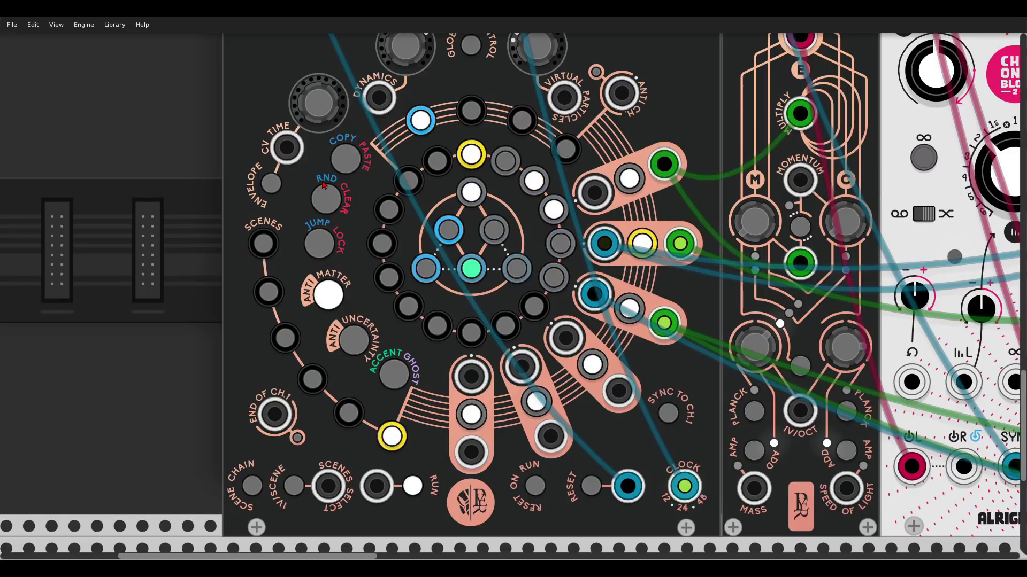
scroll(411, 197, down, 5)
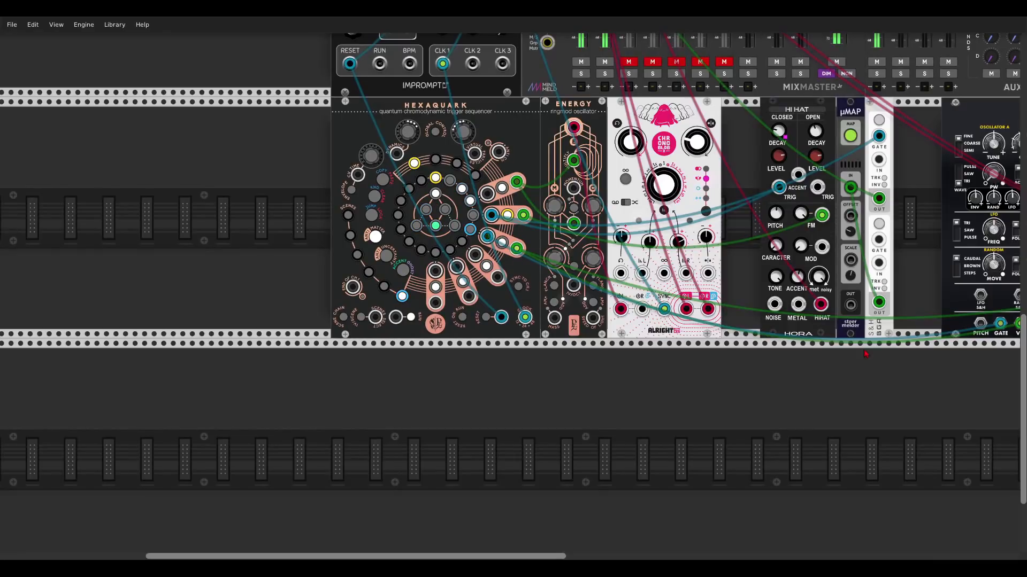
drag(832, 357, 401, 363)
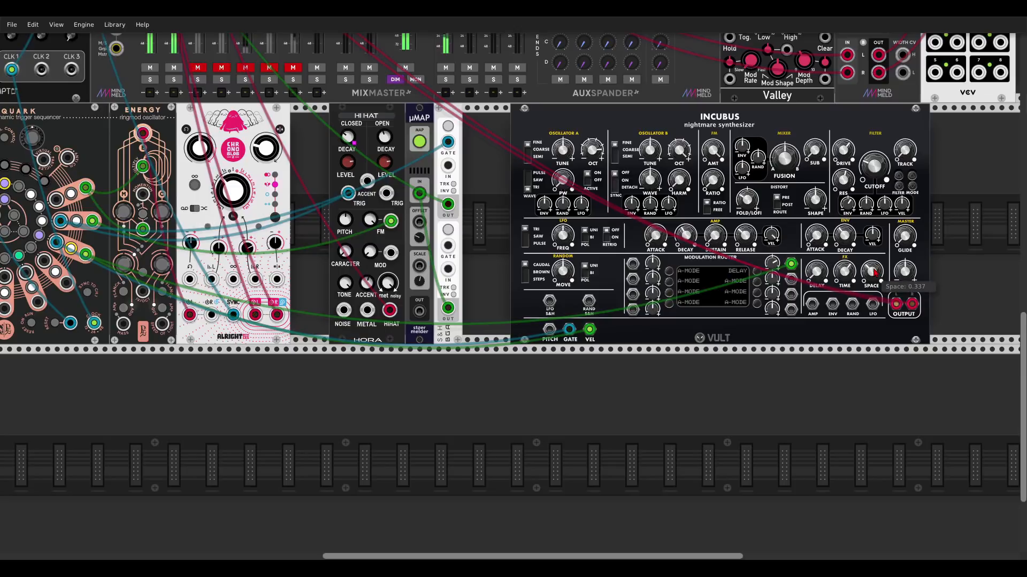
drag(528, 206, 680, 249)
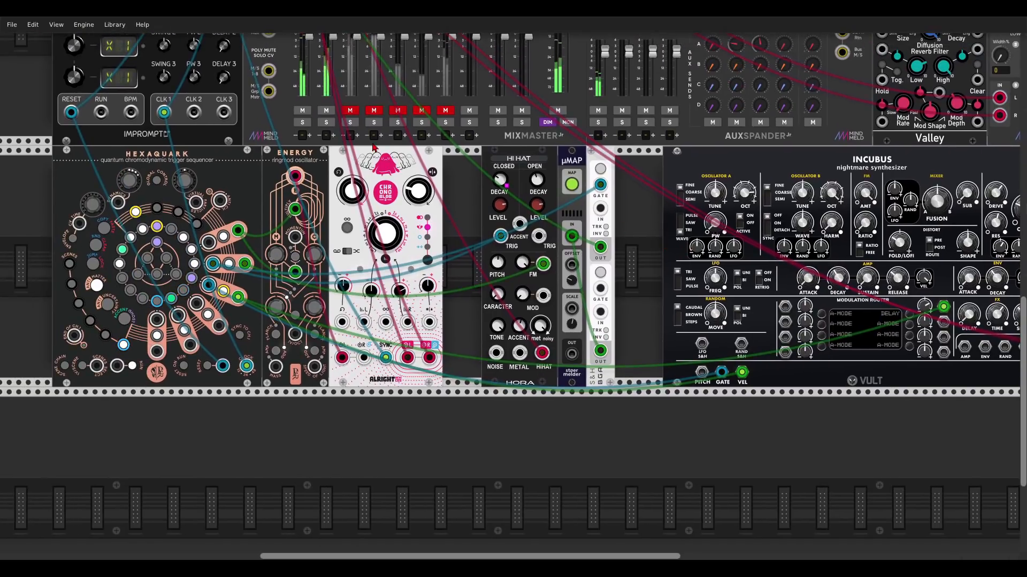
Use the RND mode on the lower Hexaquark to randomize the steps of channel 3
drag(465, 252, 641, 224)
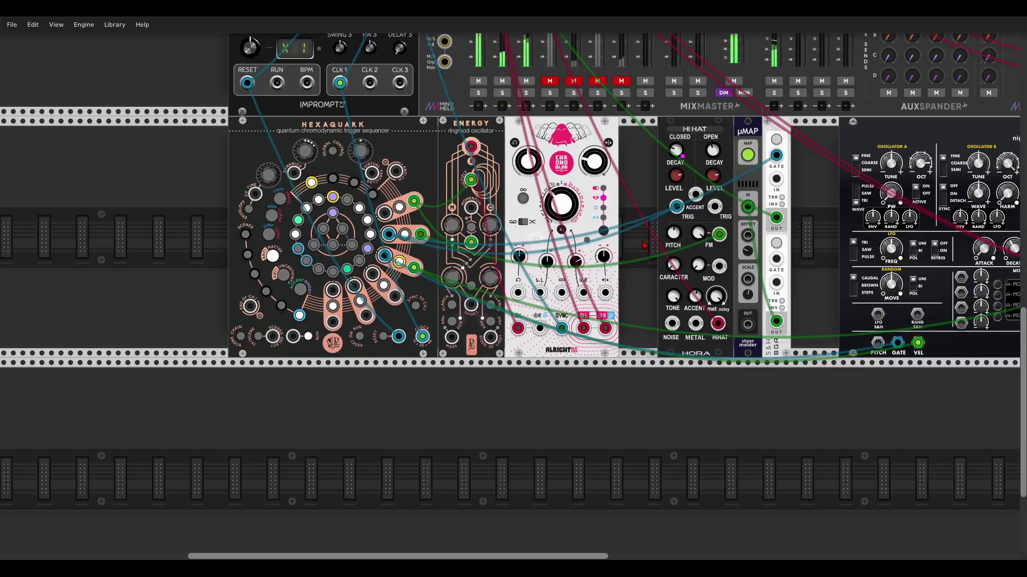
scroll(232, 322, up, 5)
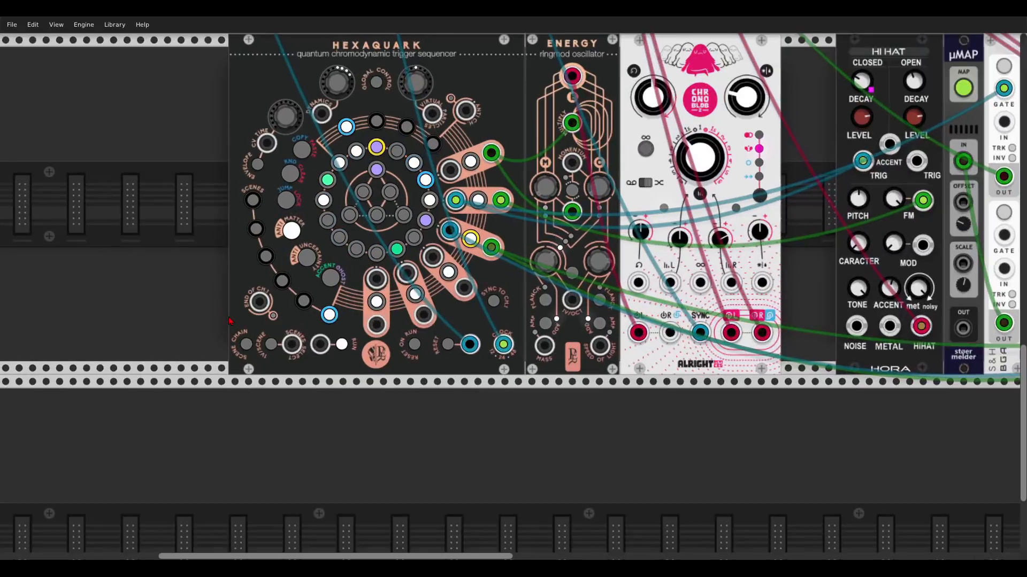
scroll(254, 245, up, 3)
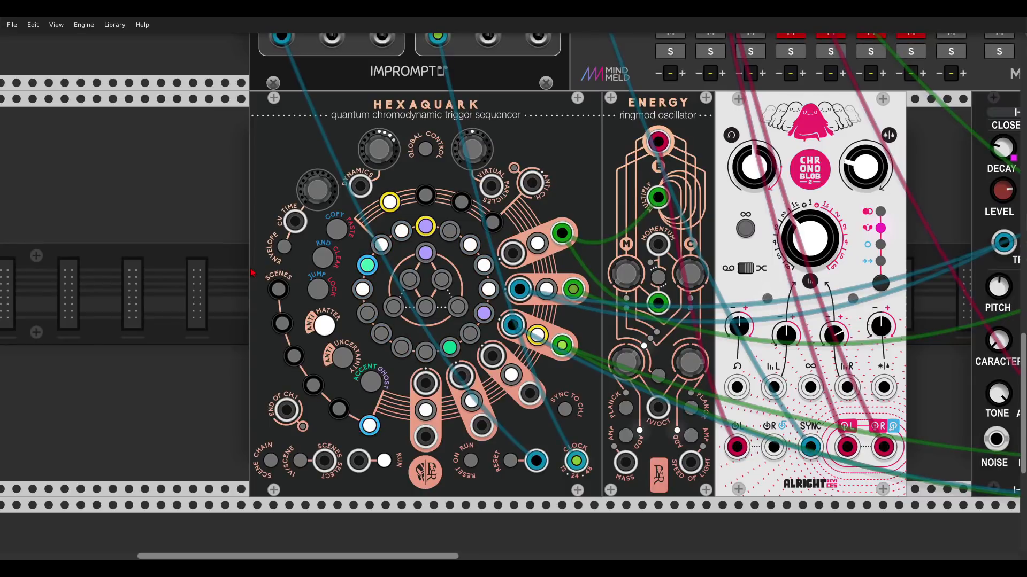
click(322, 259)
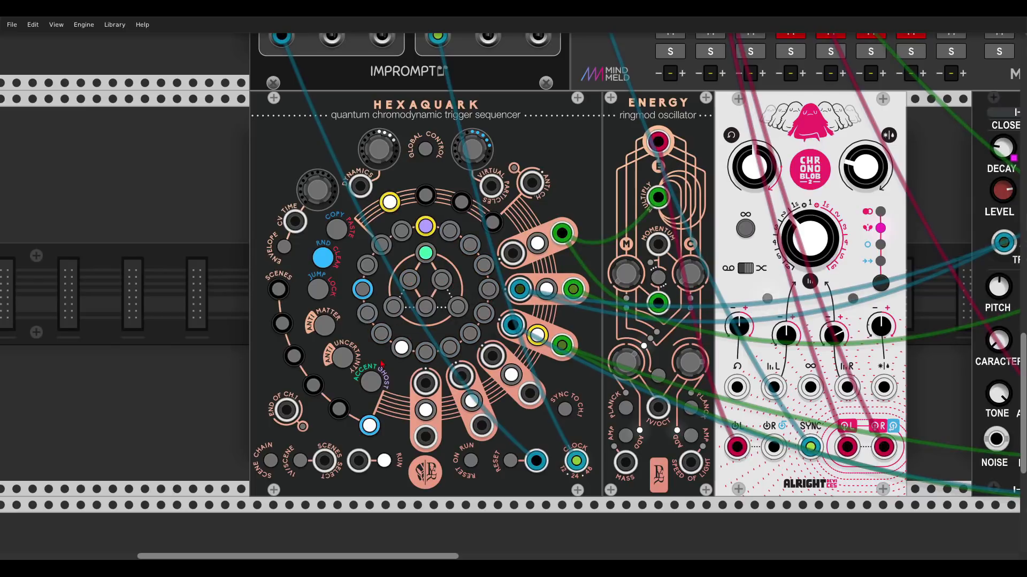
click(537, 337)
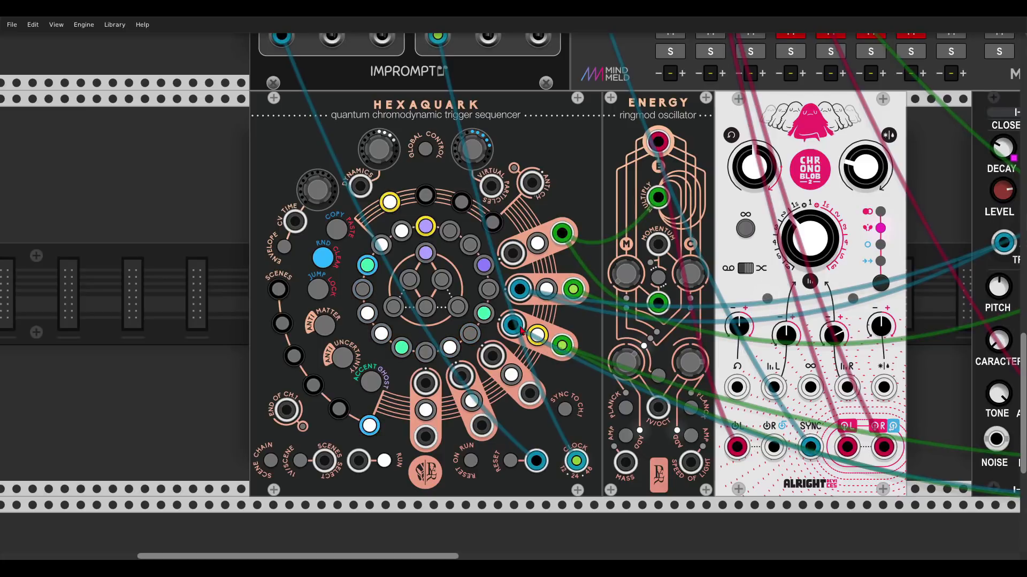
click(329, 260)
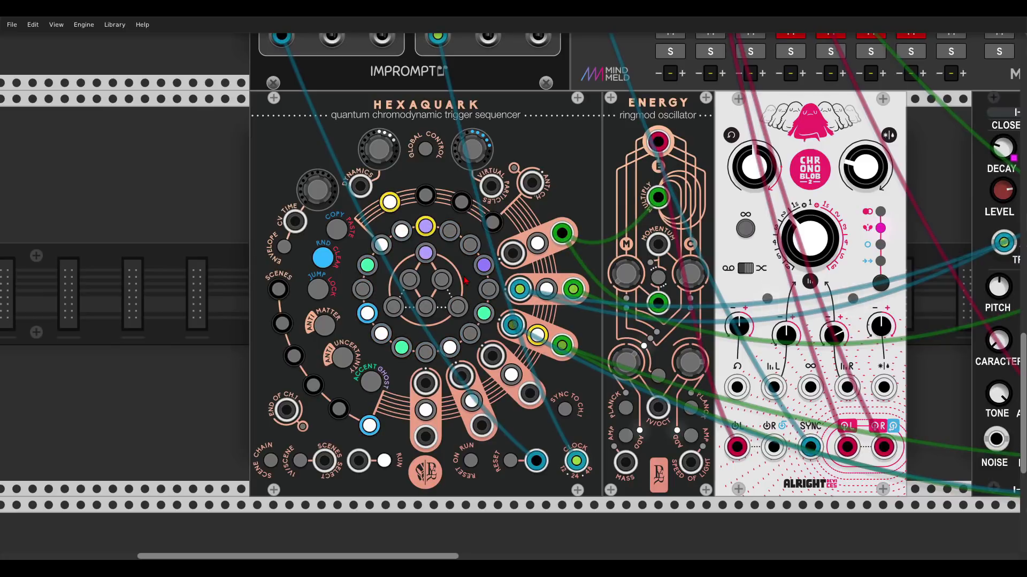
Unmute the KICK, SNAR, KCDL and CLAP mixer channels and look over the complete patch
scroll(464, 280, down, 3)
scroll(513, 225, up, 10)
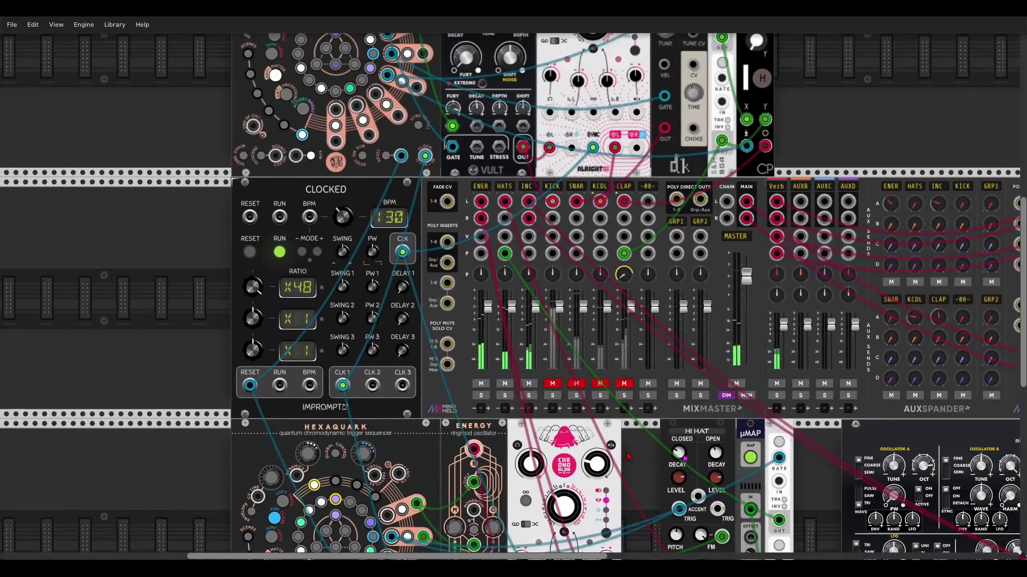
scroll(513, 225, up, 3)
scroll(404, 89, up, 1)
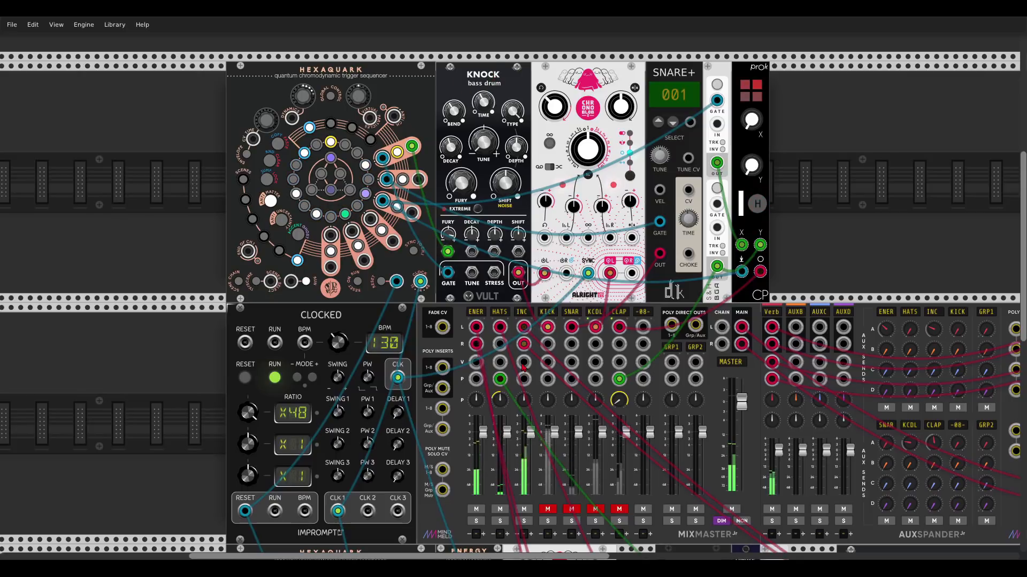
click(548, 509)
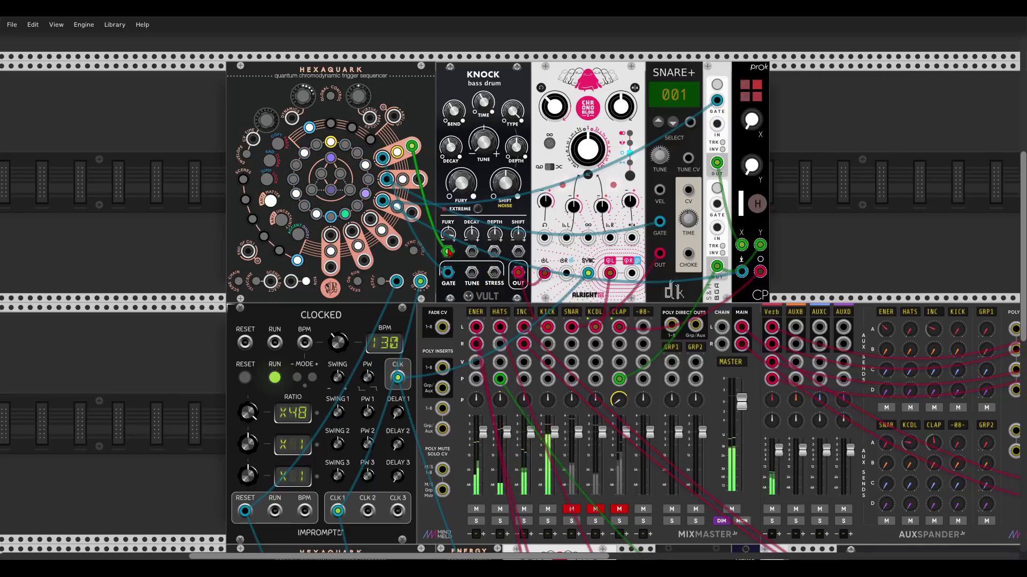
mouse_move(451, 237)
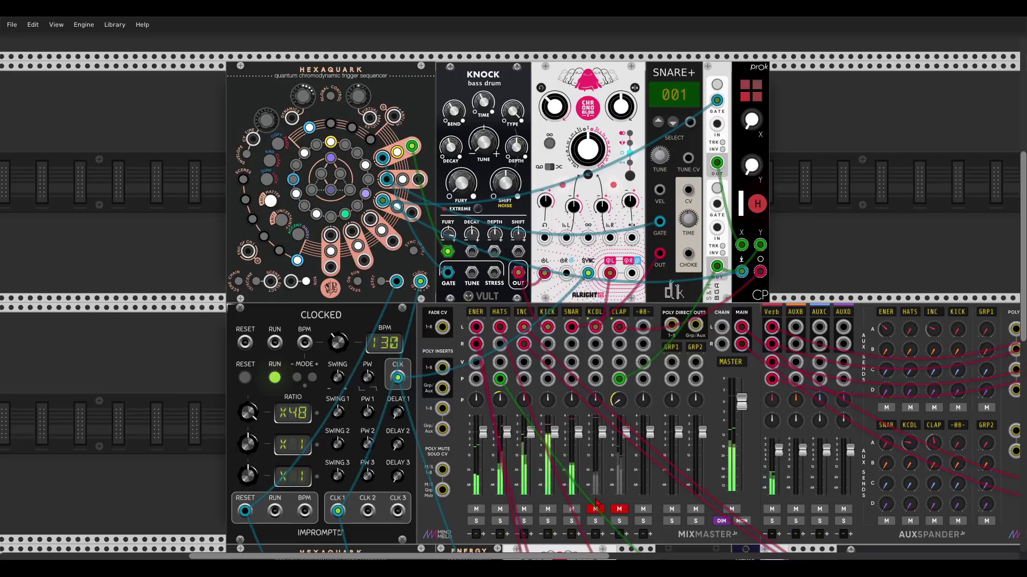
click(595, 509)
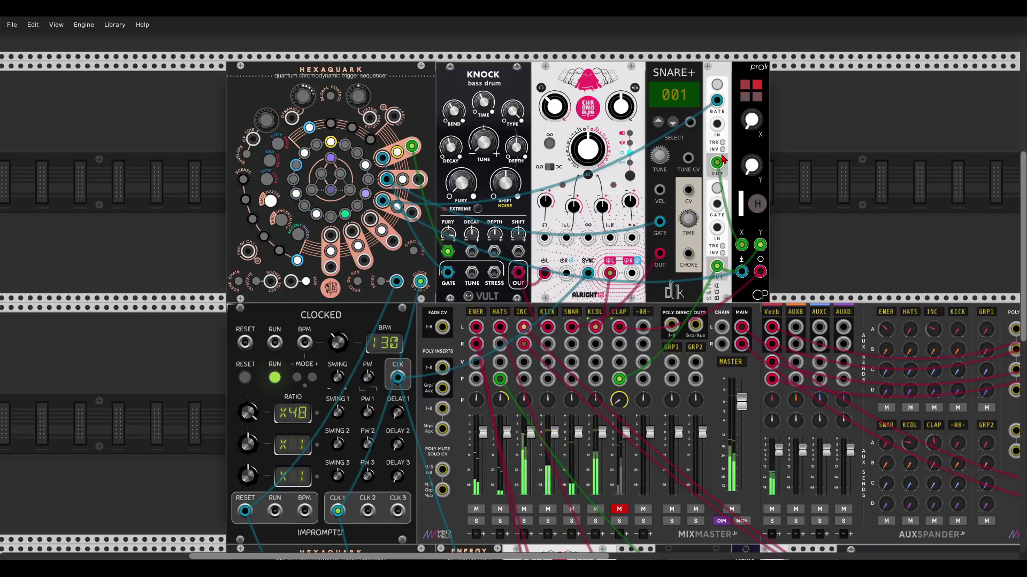
click(619, 509)
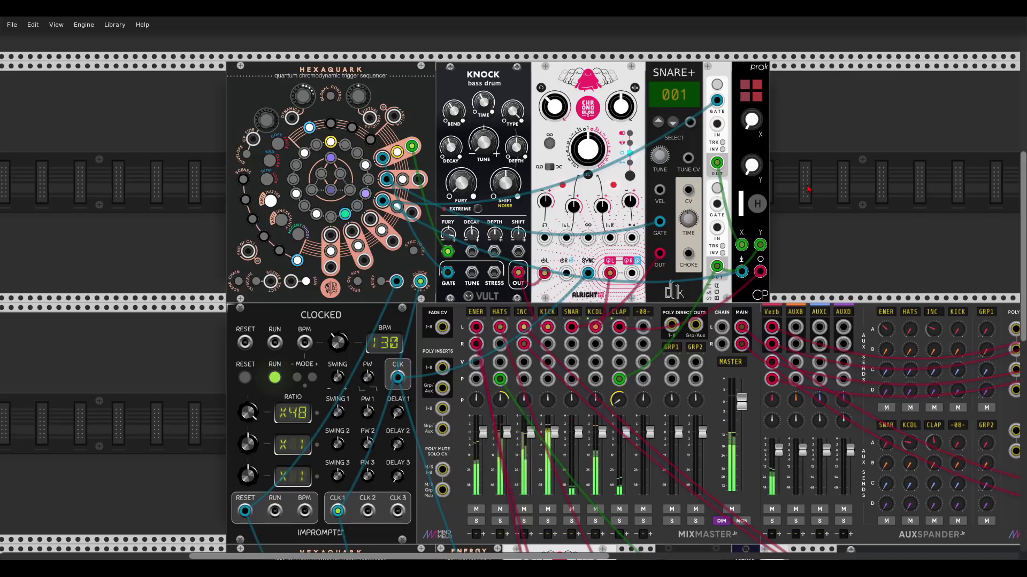
scroll(807, 189, down, 5)
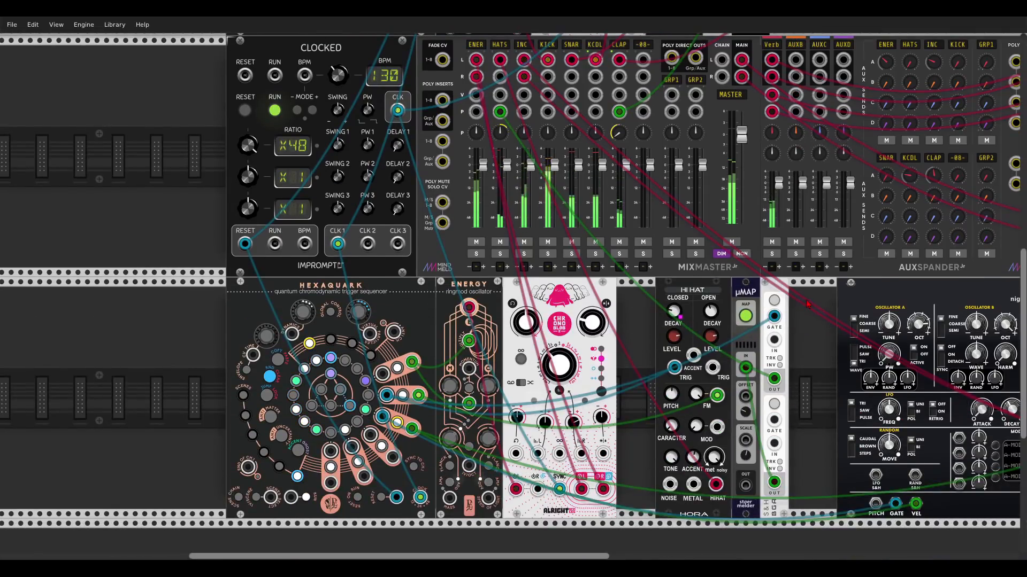
scroll(807, 303, down, 4)
scroll(682, 371, up, 2)
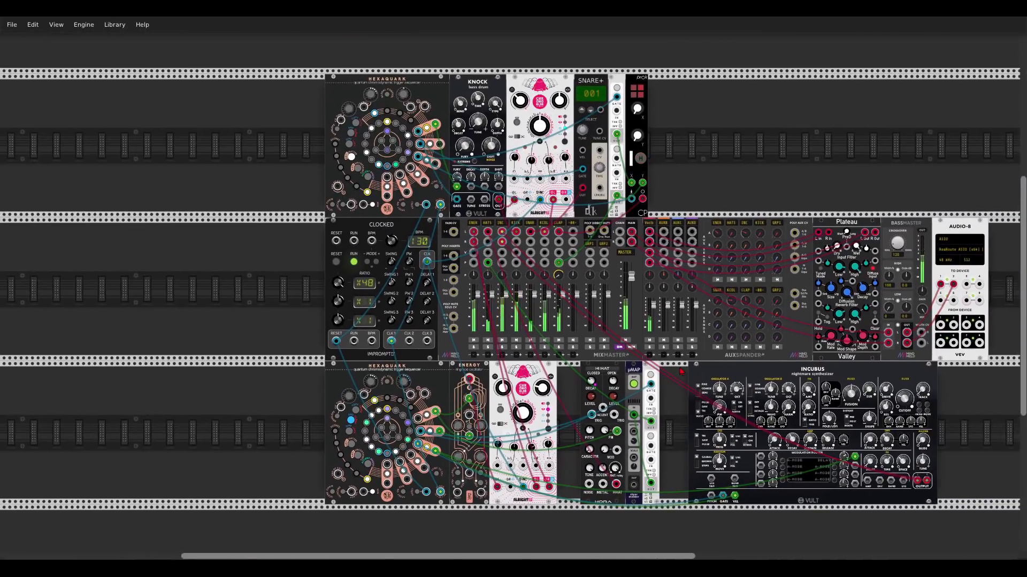
drag(681, 371, 653, 355)
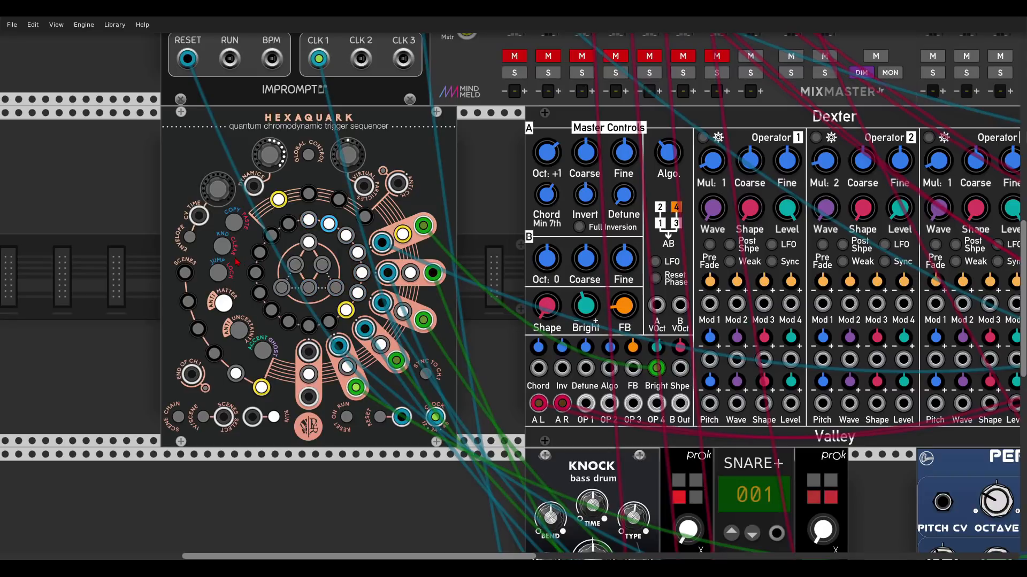
In the Dexter patch, switch Hexaquark to Jump mode, unmute the DEXT mixer channel and examine Hexaquark's changing steps
click(216, 275)
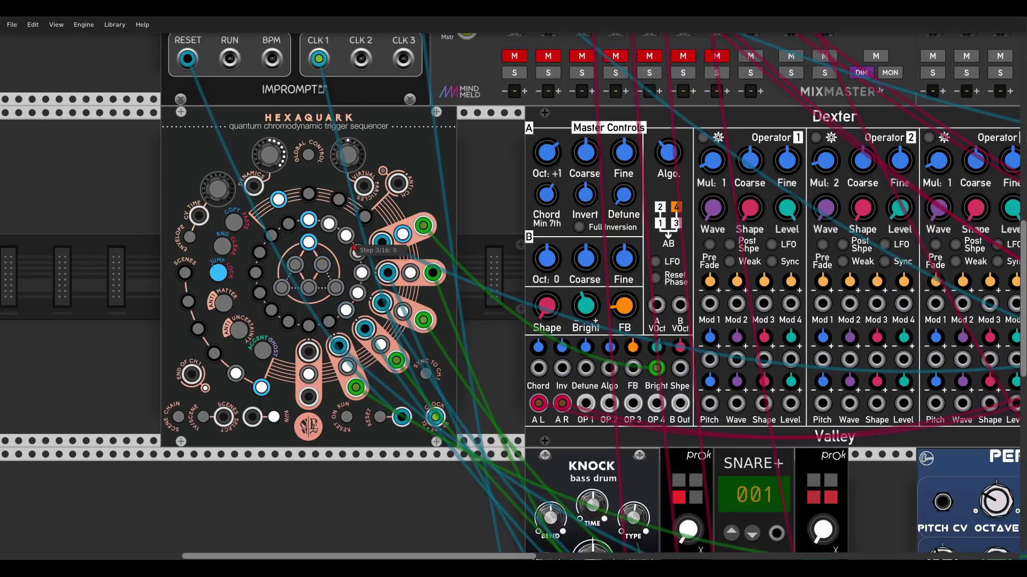
drag(861, 120, 464, 107)
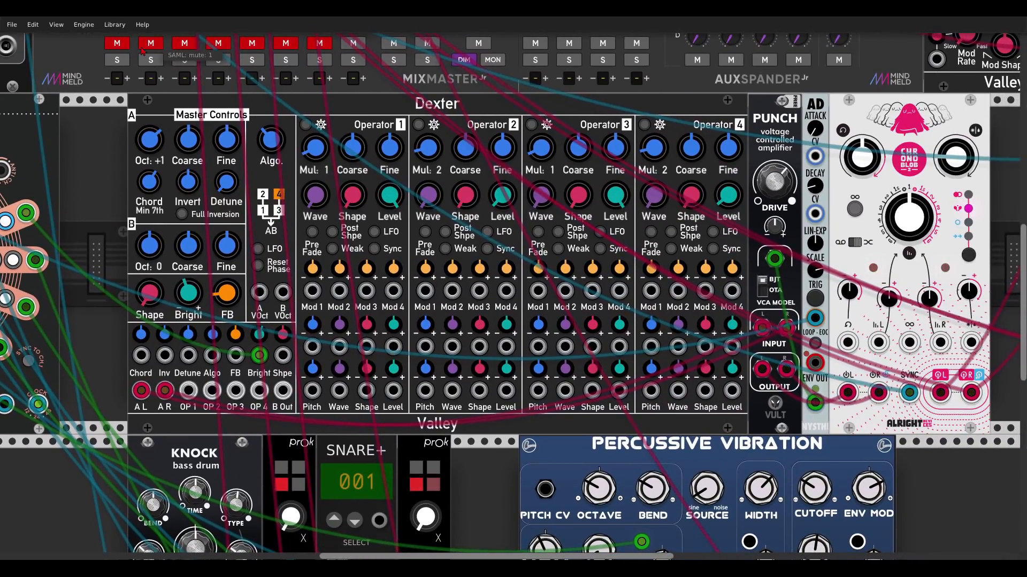
click(119, 44)
drag(124, 162, 648, 138)
scroll(513, 188, up, 2)
scroll(513, 189, up, 1)
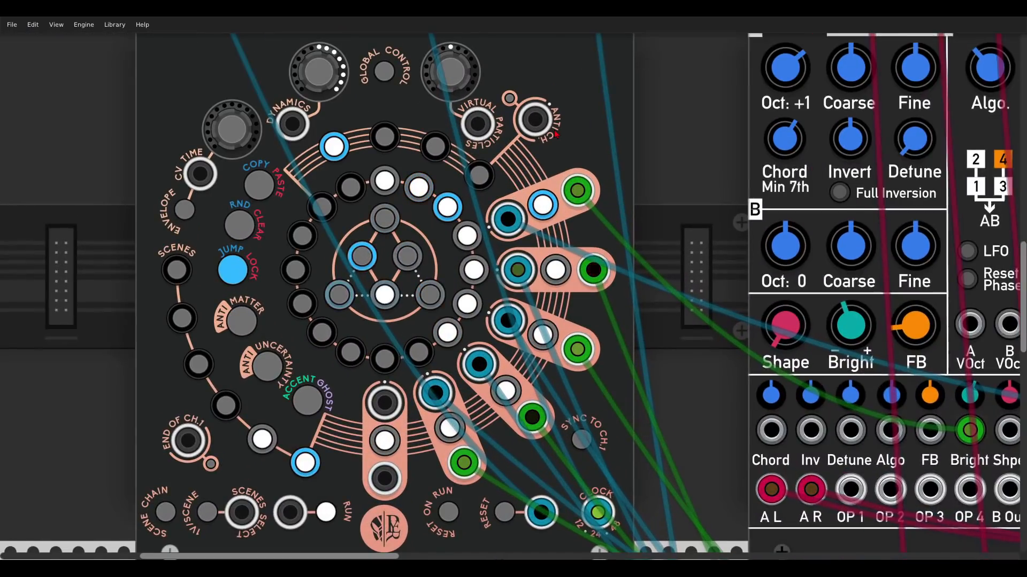
scroll(540, 110, down, 1)
drag(626, 94, 717, 140)
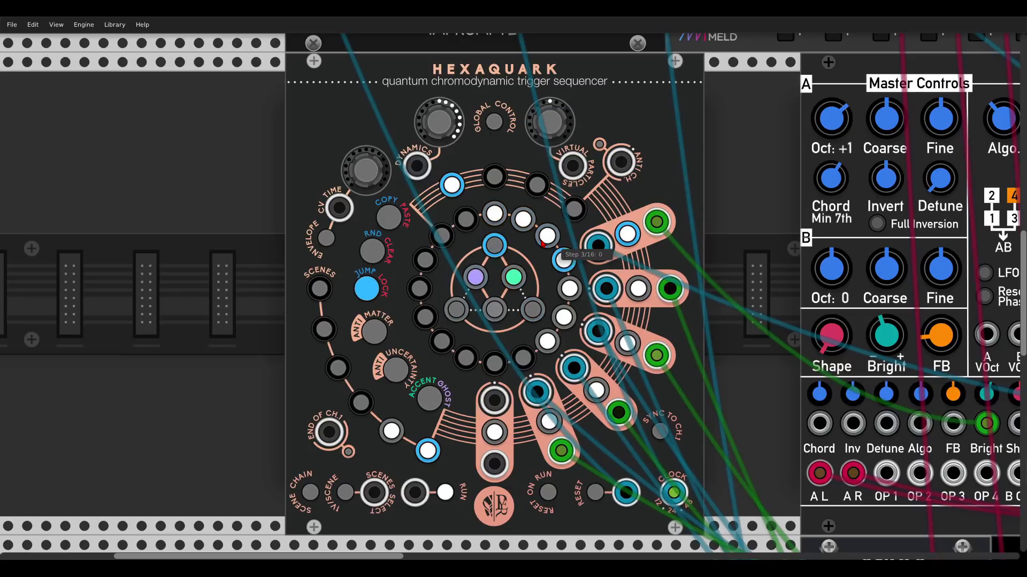
Turn off Hexaquark's Jump mode and switch the sequencer to Lock mode
click(370, 285)
click(370, 285)
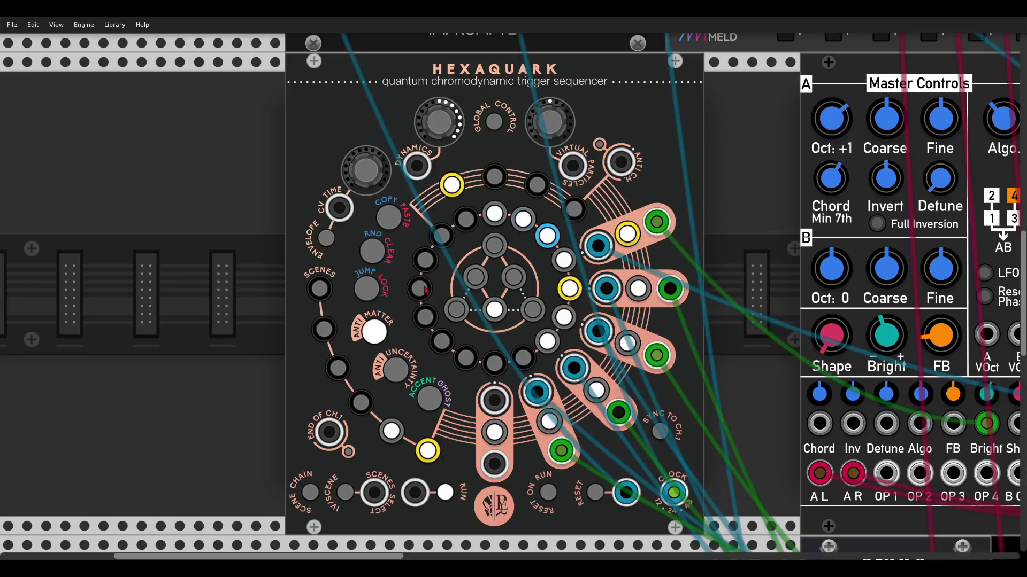
click(371, 291)
click(373, 293)
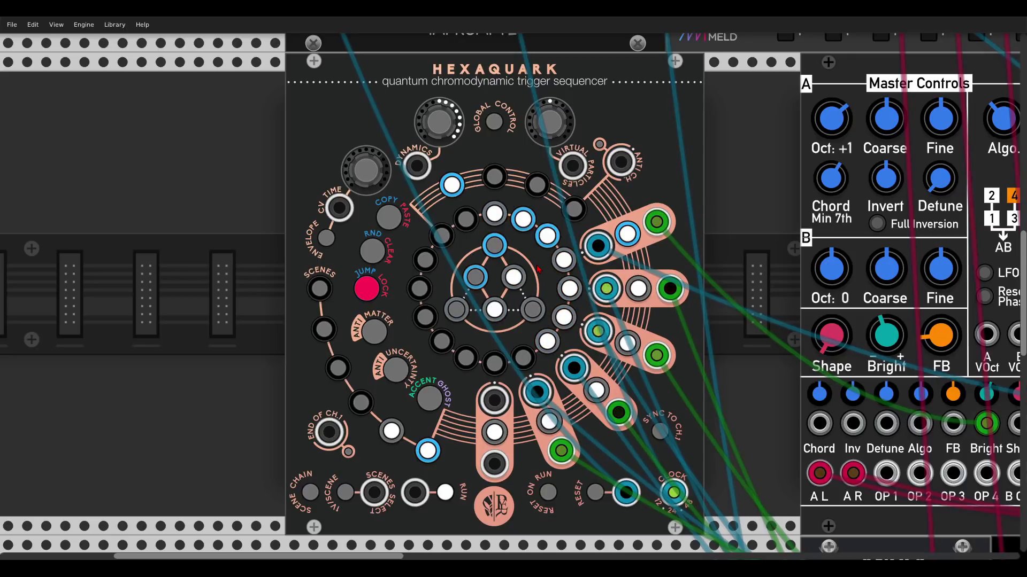
Look over the Dexter voice's Punch, AD and Chronoblob chain and capture its output in the Complex Simpler sampler
scroll(556, 275, down, 3)
scroll(817, 265, right, 20)
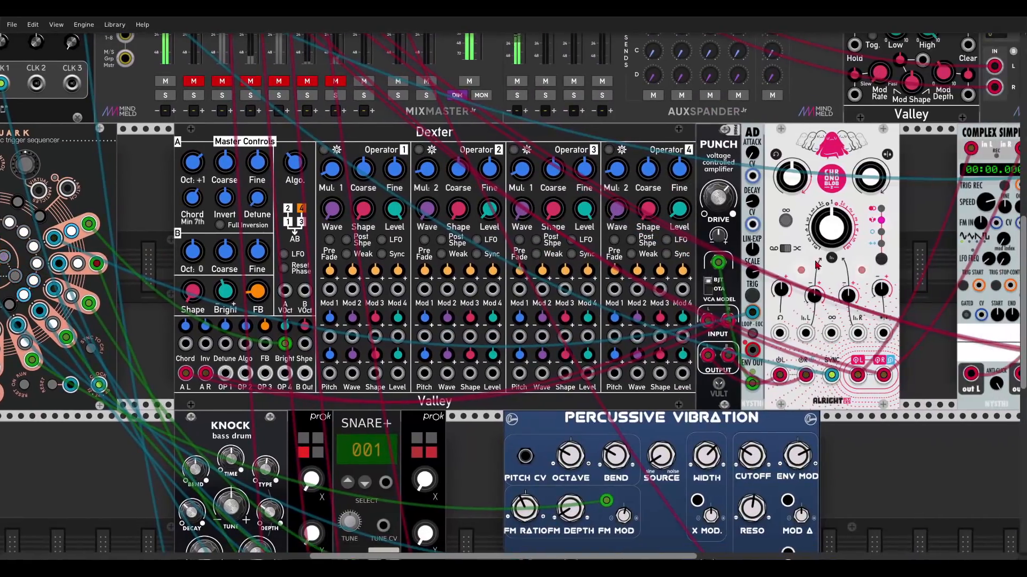
drag(817, 266, 585, 245)
scroll(645, 237, down, 1)
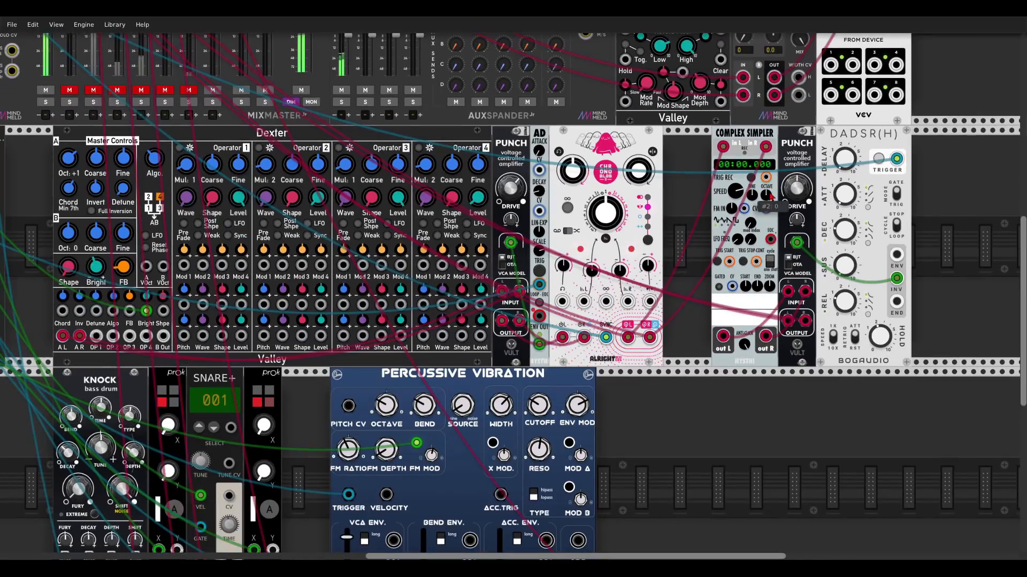
scroll(791, 201, left, 5)
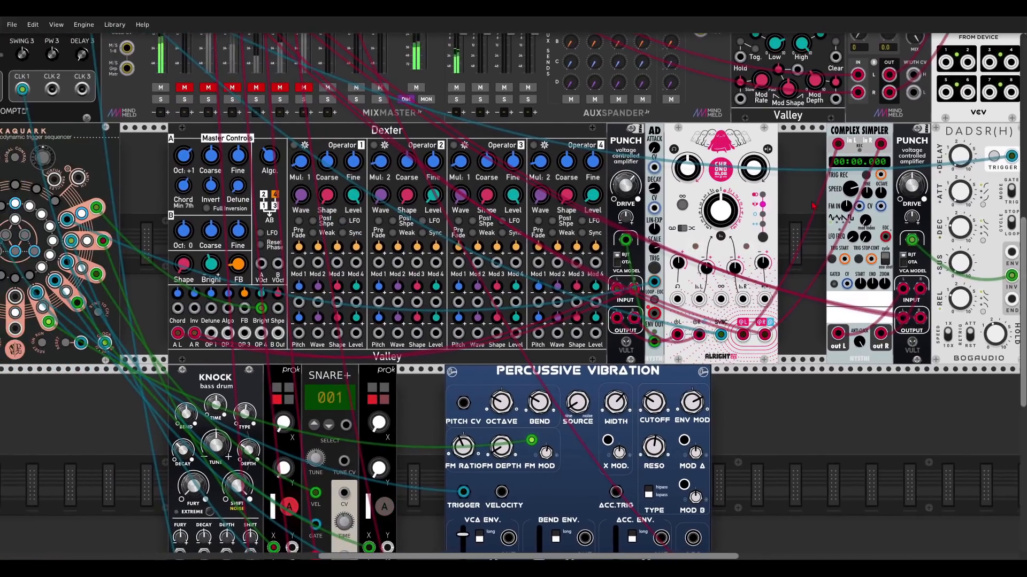
mouse_move(814, 205)
mouse_down()
mouse_move(827, 205)
mouse_move(810, 212)
mouse_up()
scroll(816, 198, down, 1)
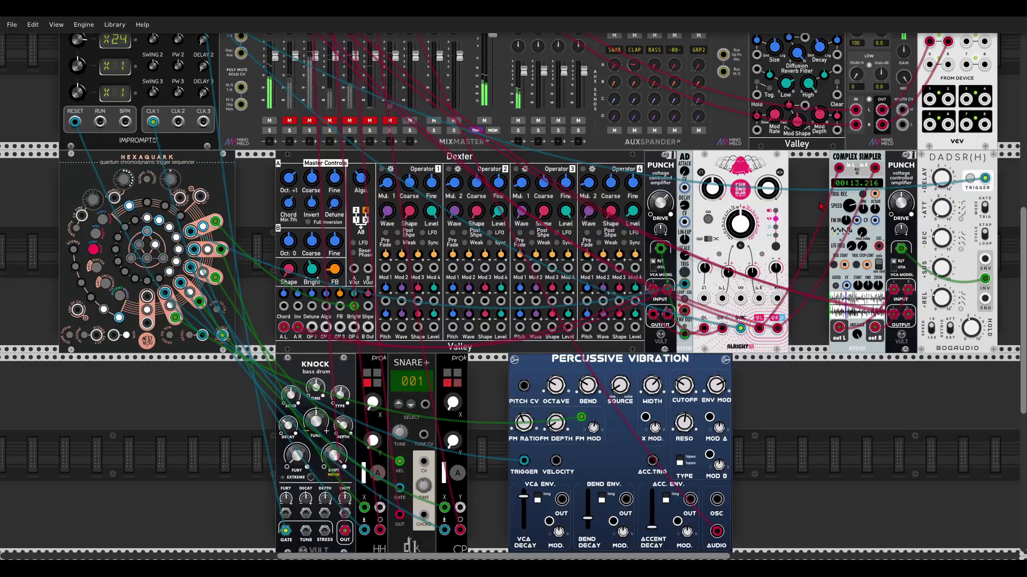
Examine the sampler's Punch amplifier and DADSR(H) envelope, and unmute the sampler's mixer channel
drag(821, 206, 765, 197)
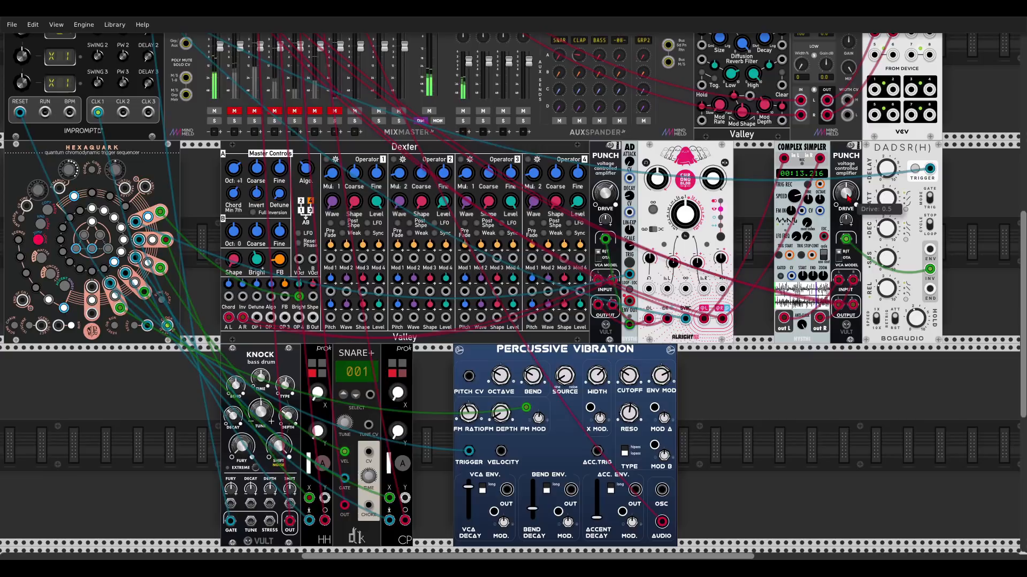
drag(751, 177, 831, 219)
drag(285, 299, 267, 251)
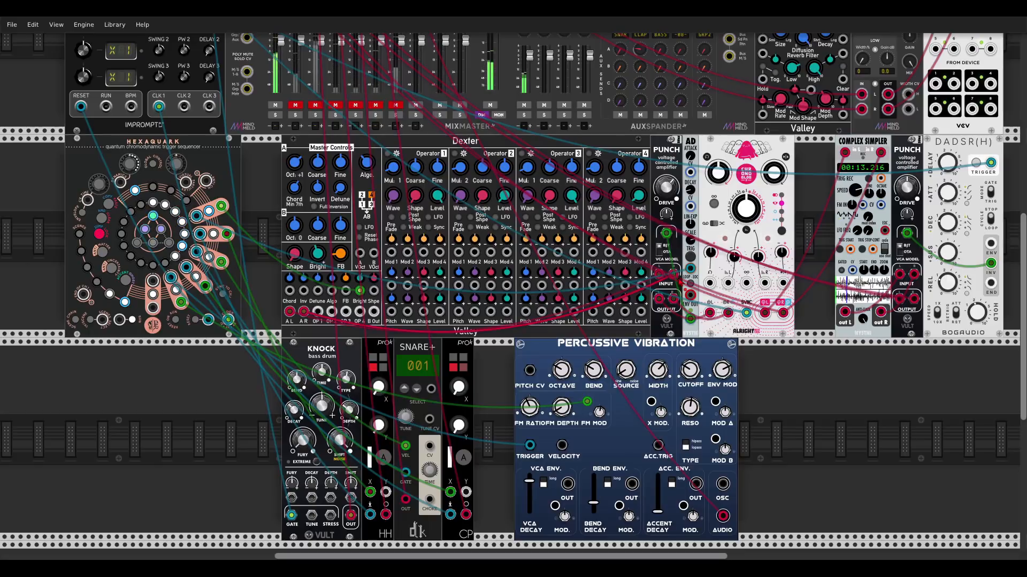
click(296, 105)
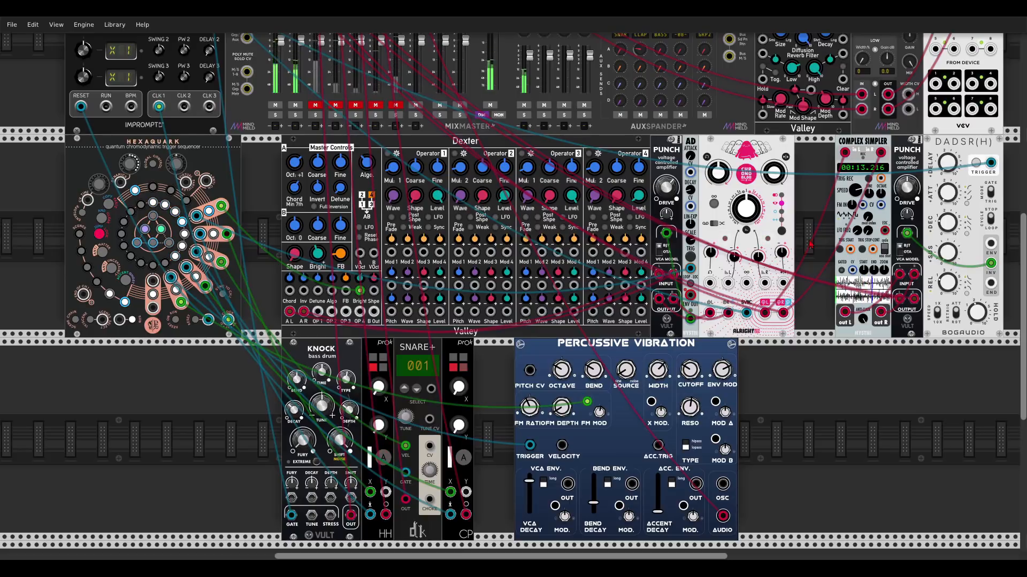
Set the Complex Simpler's Speed to 0.5 and look over the sampler voice
scroll(832, 221, right, 3)
scroll(832, 221, up, 1)
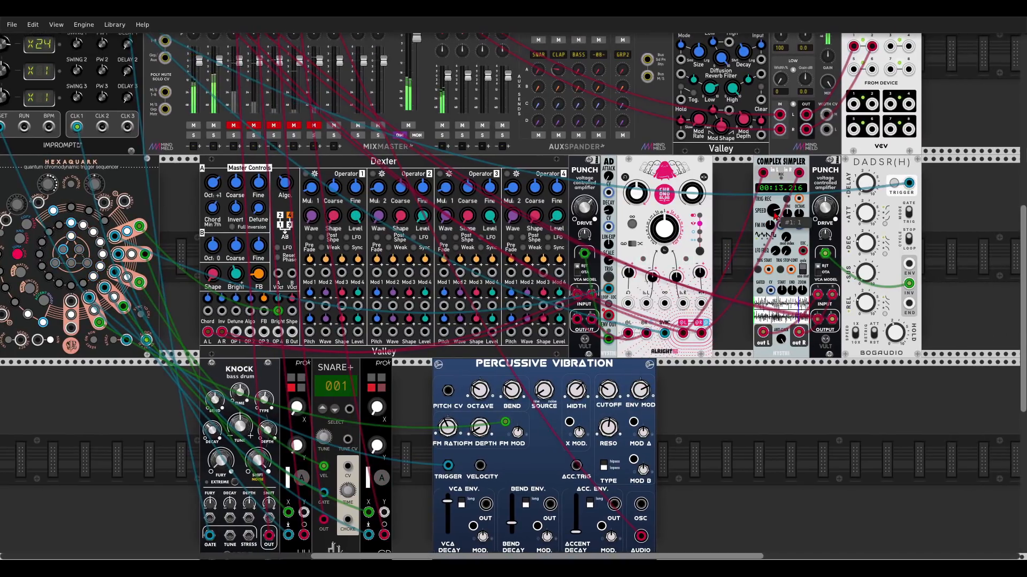
text(0.5)
key(Return)
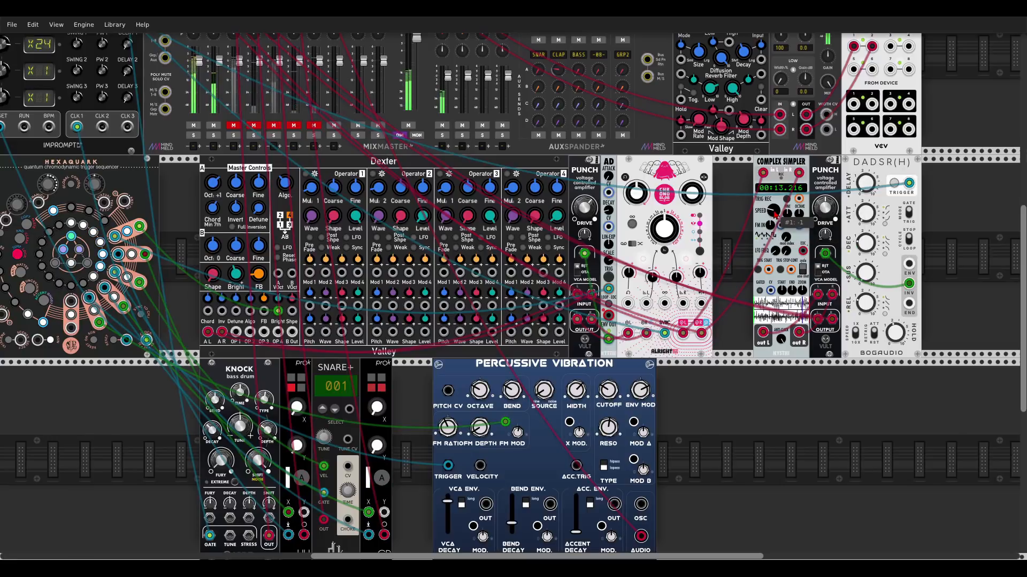
scroll(802, 267, up, 3)
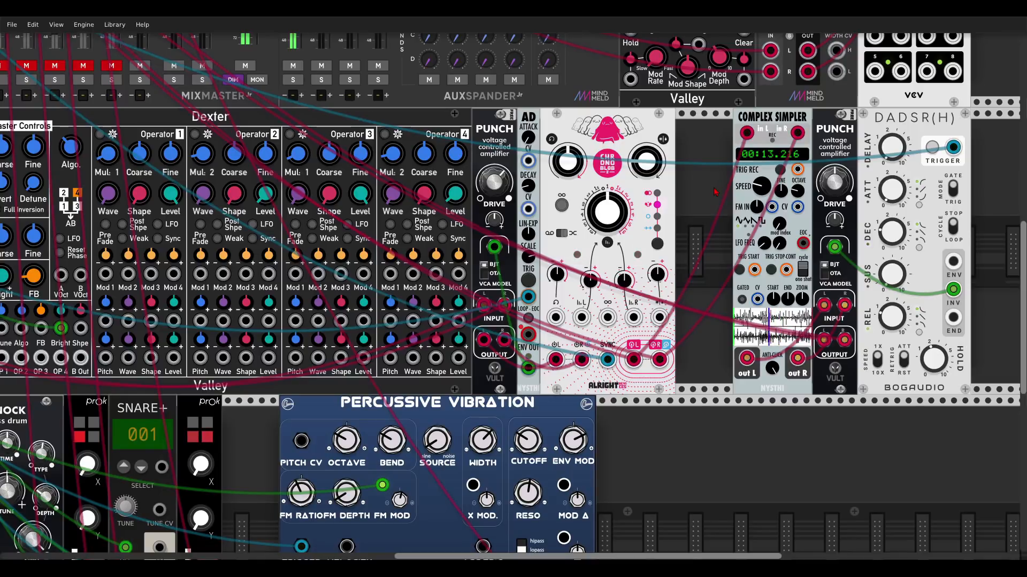
Unmute the KICK, HATS, SNAR, CLAP and BASS mixer channels and examine Hexaquark in the complete patch
scroll(716, 191, down, 3)
drag(247, 286, 434, 304)
scroll(392, 107, up, 2)
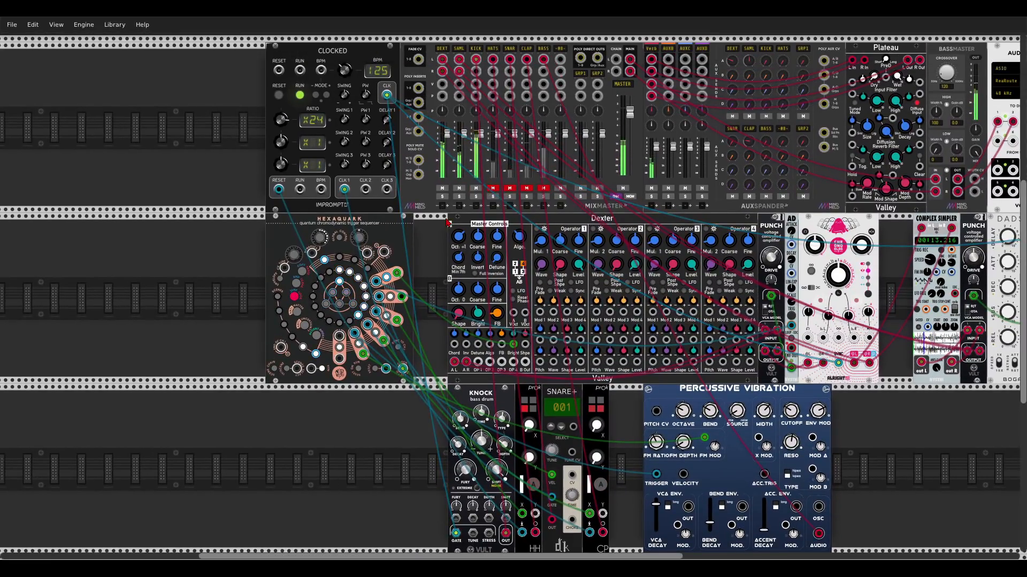
scroll(443, 219, down, 4)
scroll(443, 220, up, 1)
scroll(405, 199, up, 2)
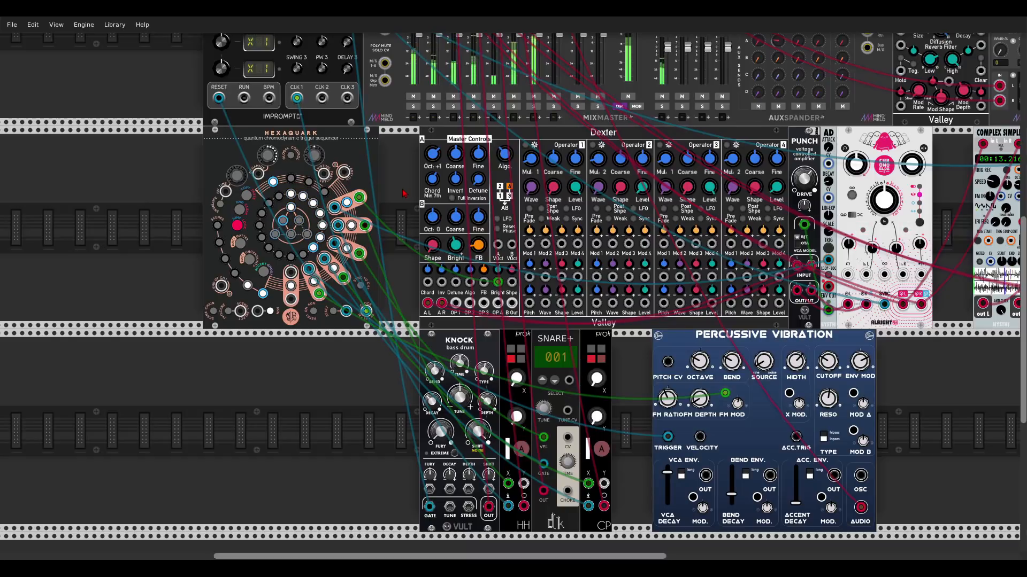
scroll(404, 193, up, 3)
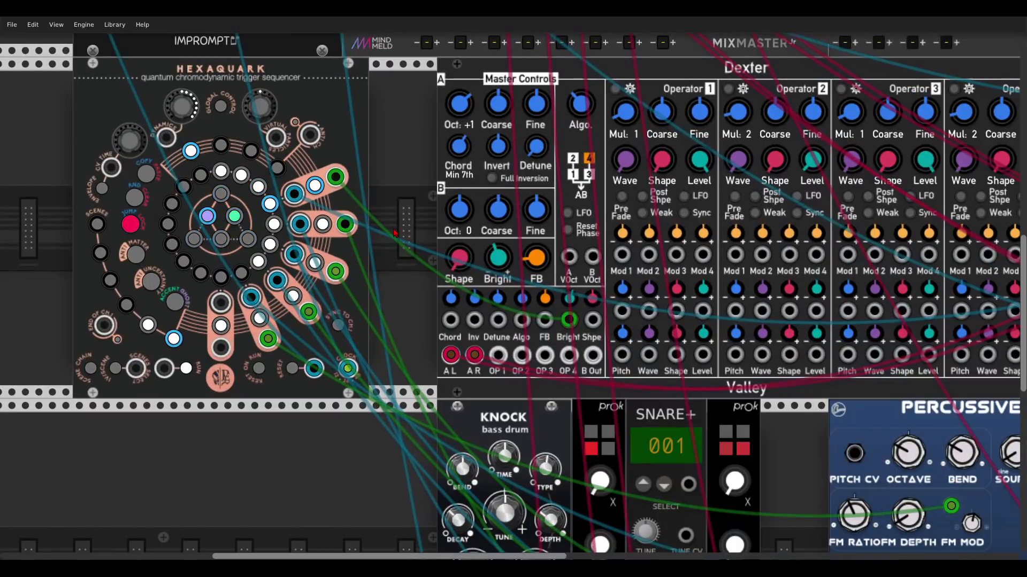
scroll(467, 242, up, 2)
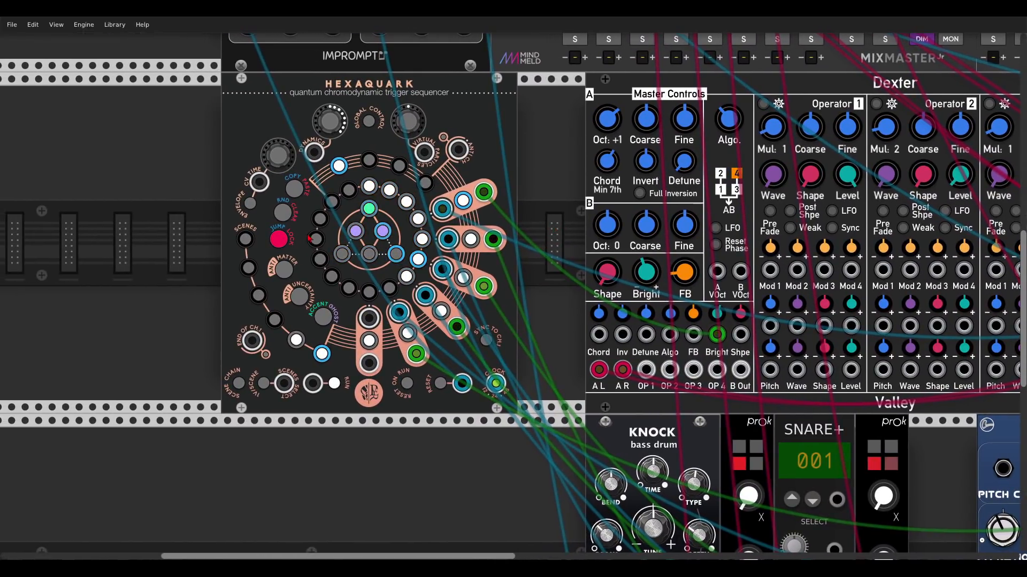
With Jump mode active, select different Hexaquark channels and repeatedly jump between Scene 2 and Scene 1, ending on Scene 1
click(467, 206)
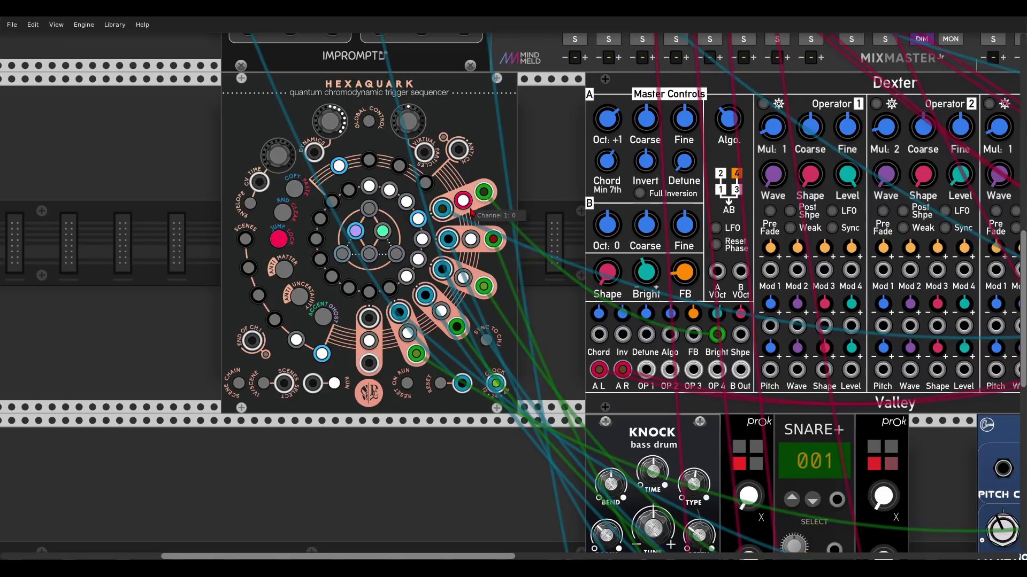
click(442, 312)
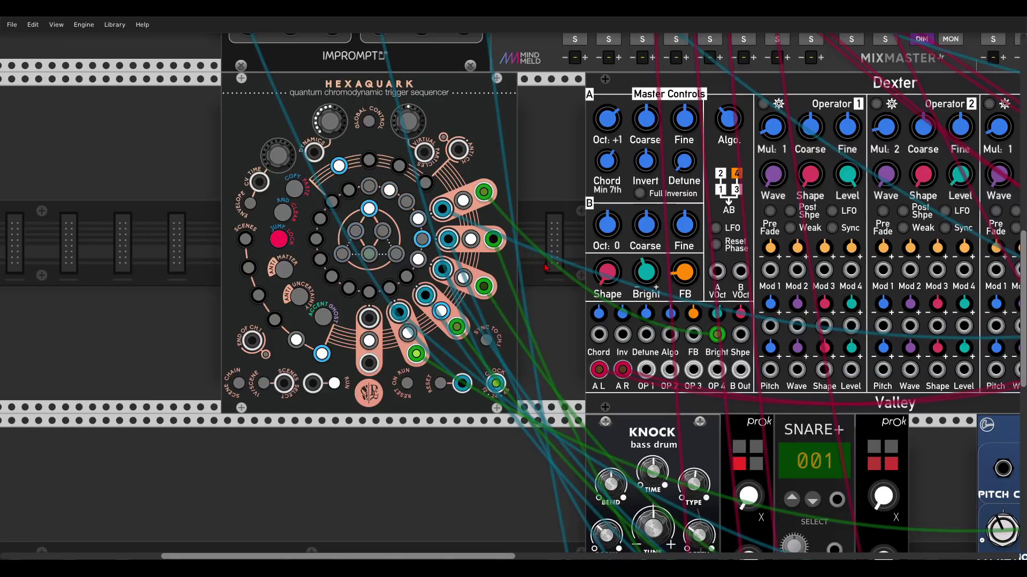
click(295, 342)
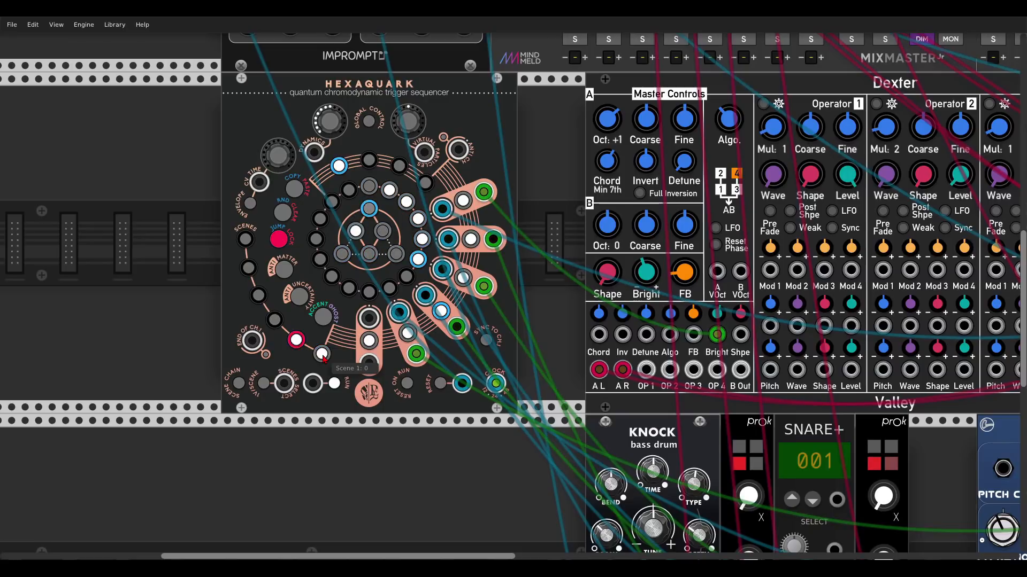
click(322, 355)
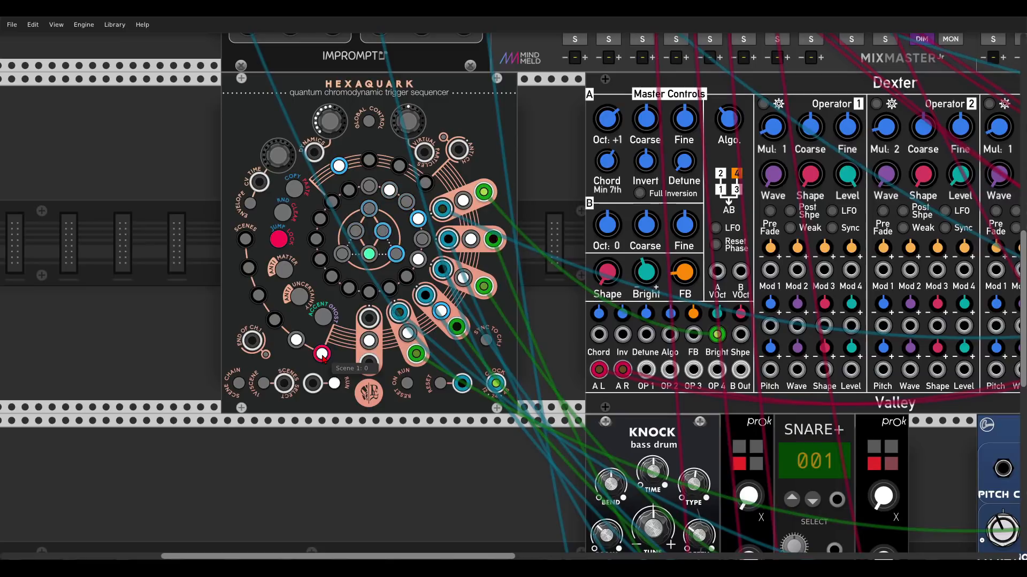
click(300, 343)
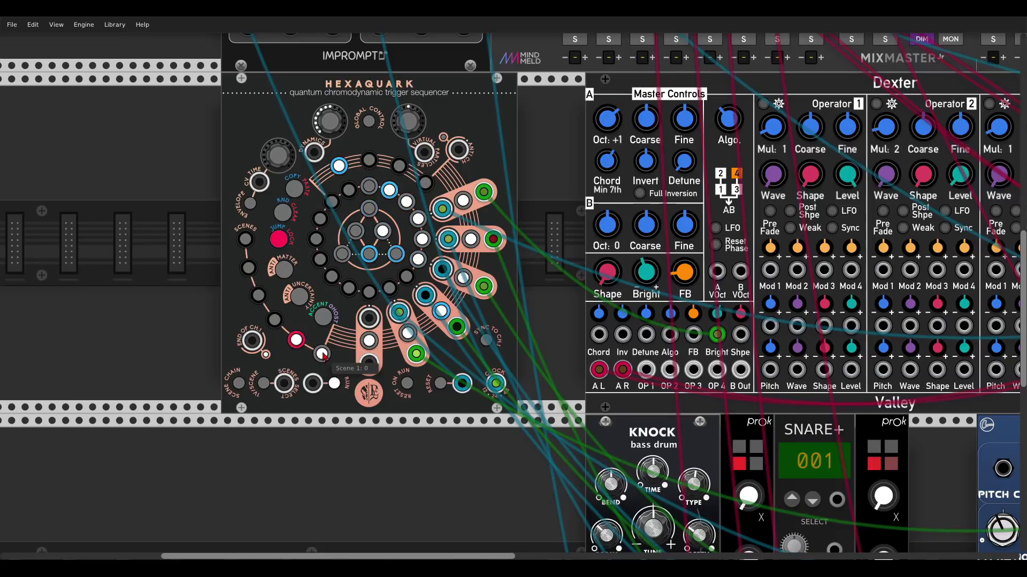
click(323, 355)
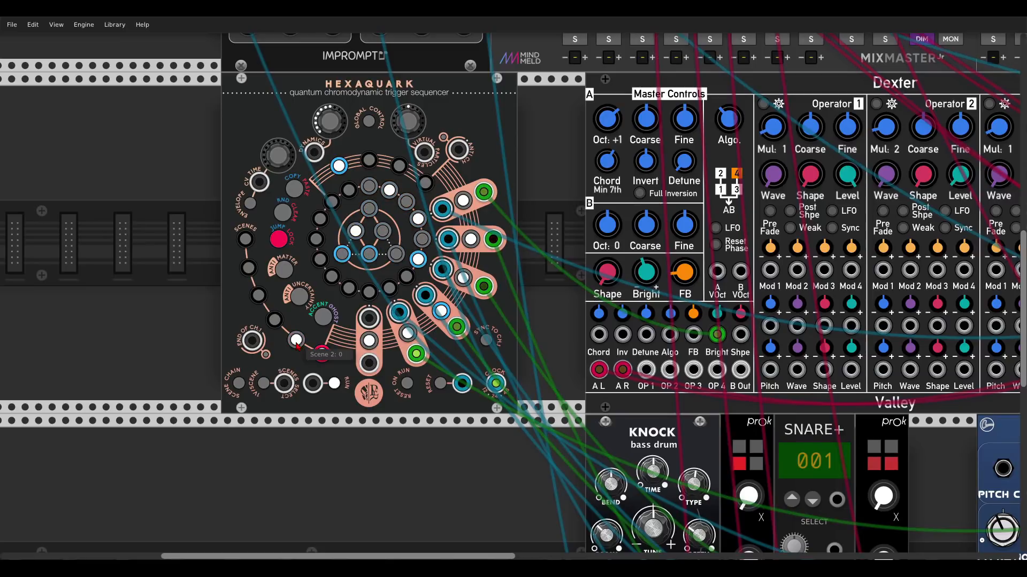
click(296, 343)
click(322, 355)
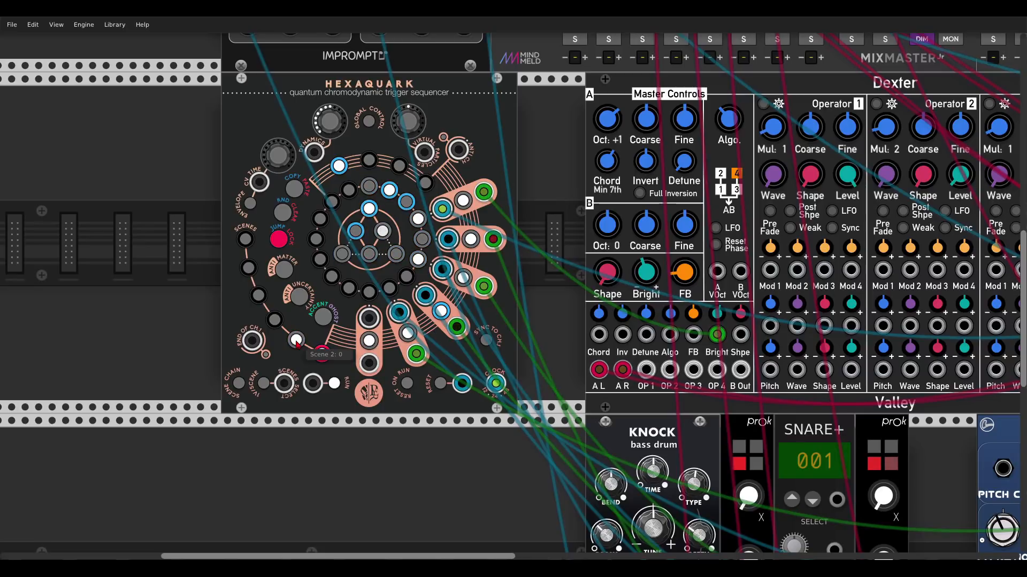
click(296, 342)
click(321, 355)
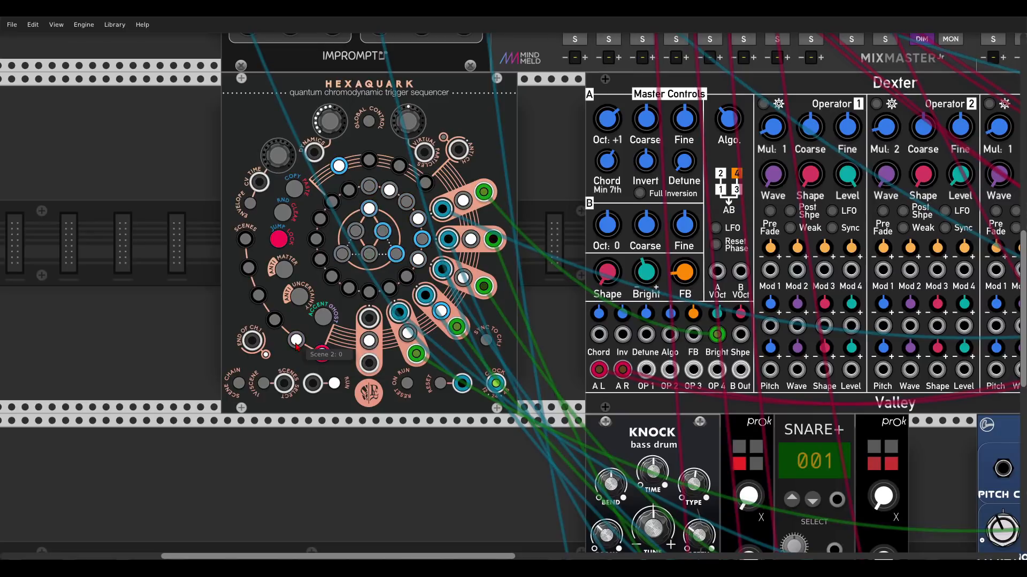
click(297, 343)
click(322, 355)
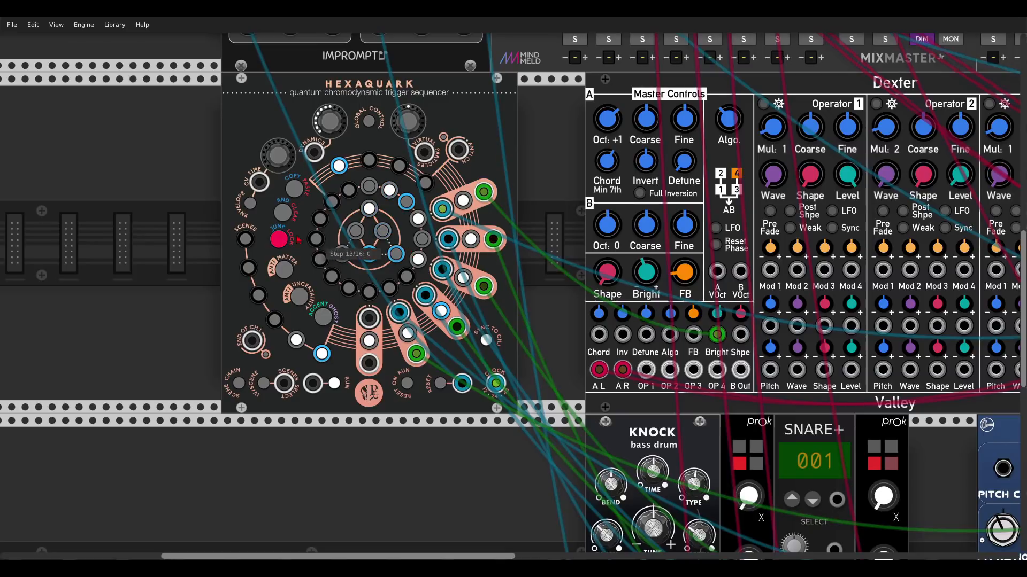
Switch Hexaquark's Jump/Lock control from Jump to Lock and engage the fourth step
click(279, 240)
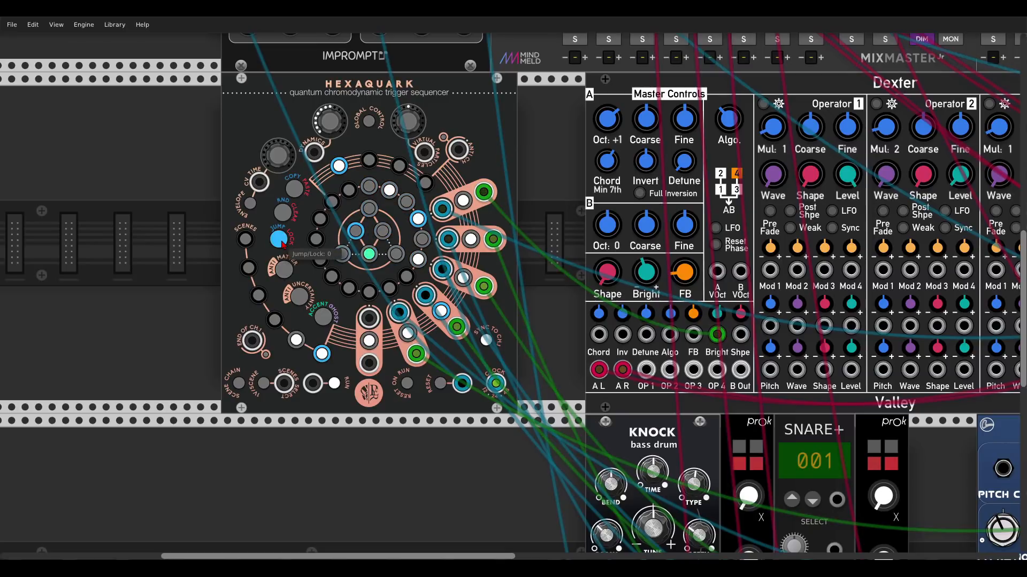
click(418, 220)
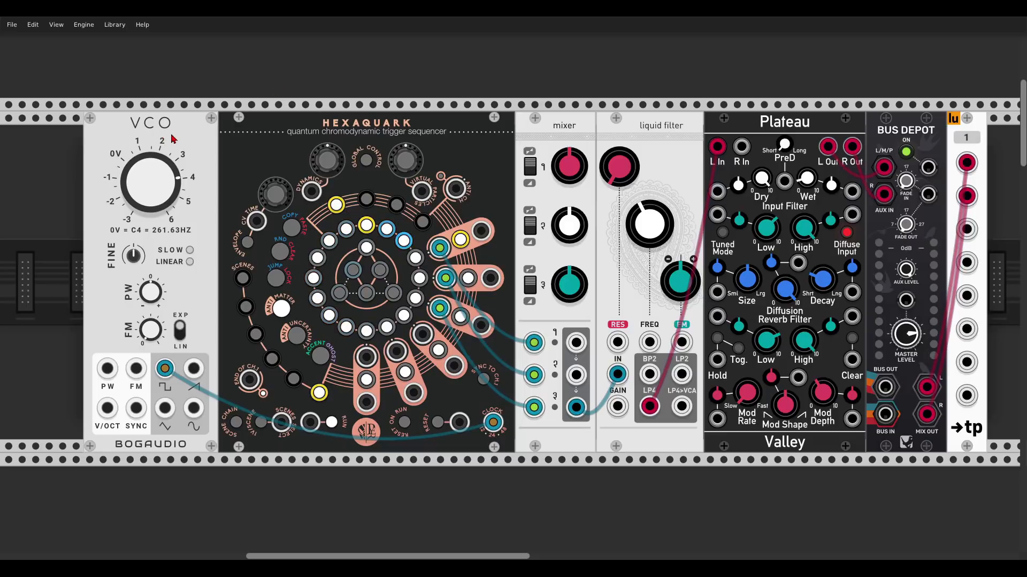
Raise the mixer's Gain 1 to about 0.70, Gain 2, and Gain 3 to about 0.73, selecting Hexaquark channels 2 and 3 in turn
mouse_move(153, 181)
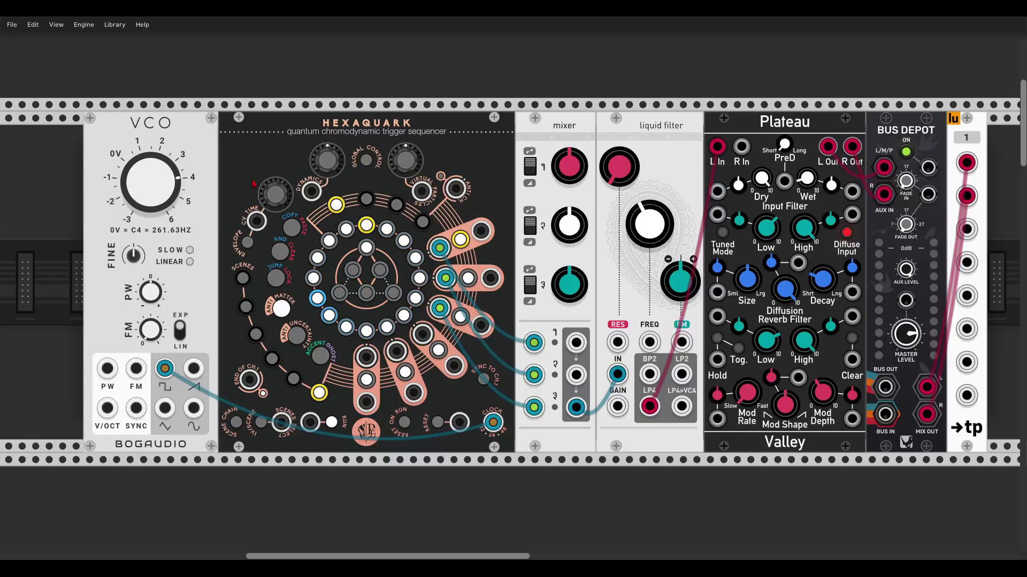
mouse_move(556, 181)
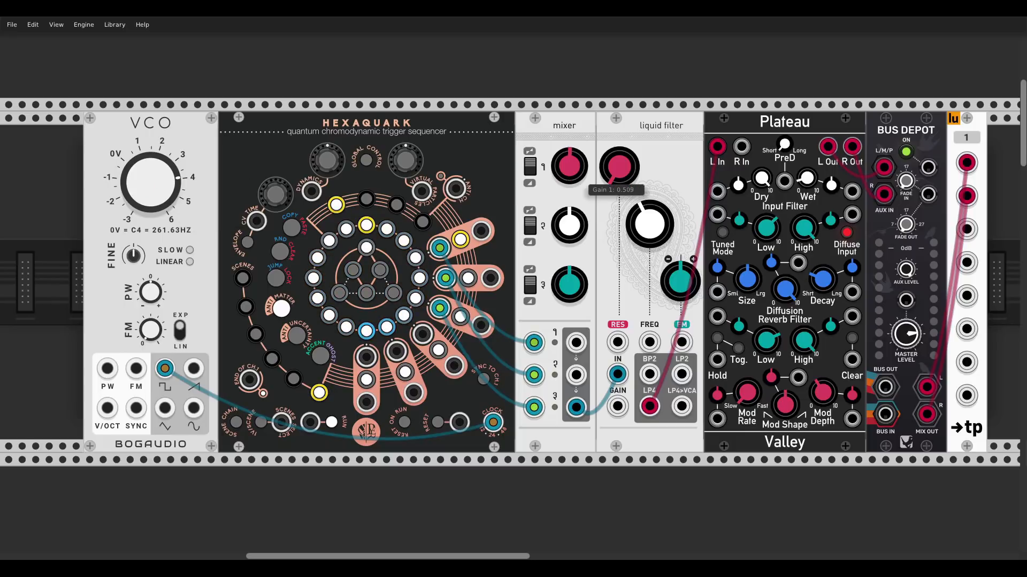
drag(556, 181, 556, 173)
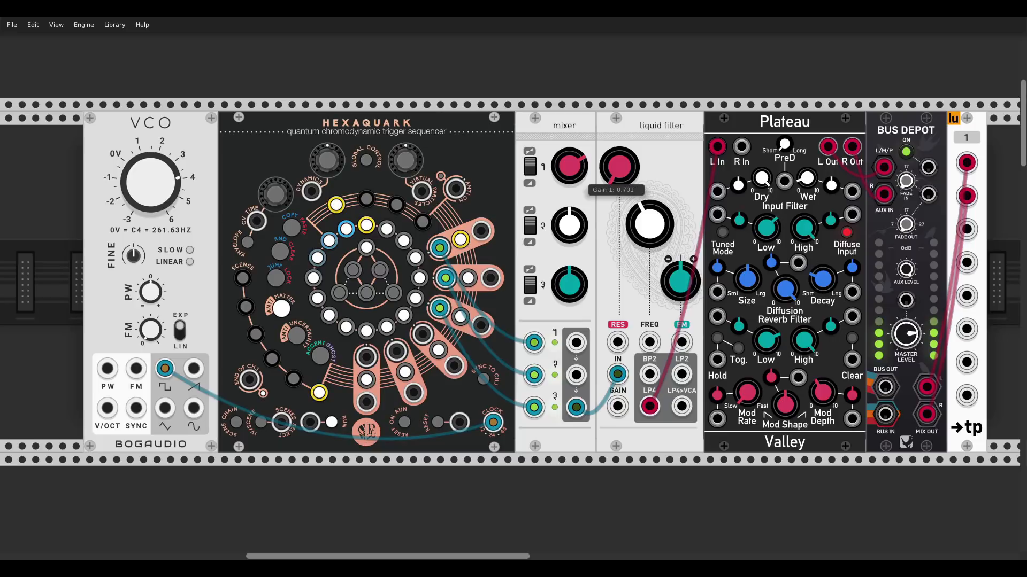
click(469, 278)
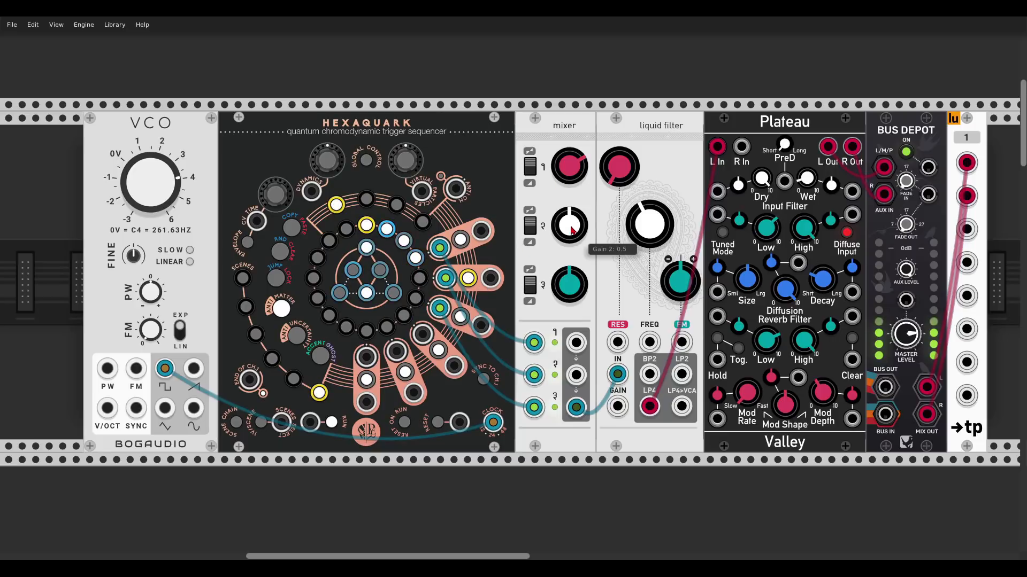
drag(570, 227, 570, 212)
click(460, 316)
drag(569, 284, 569, 273)
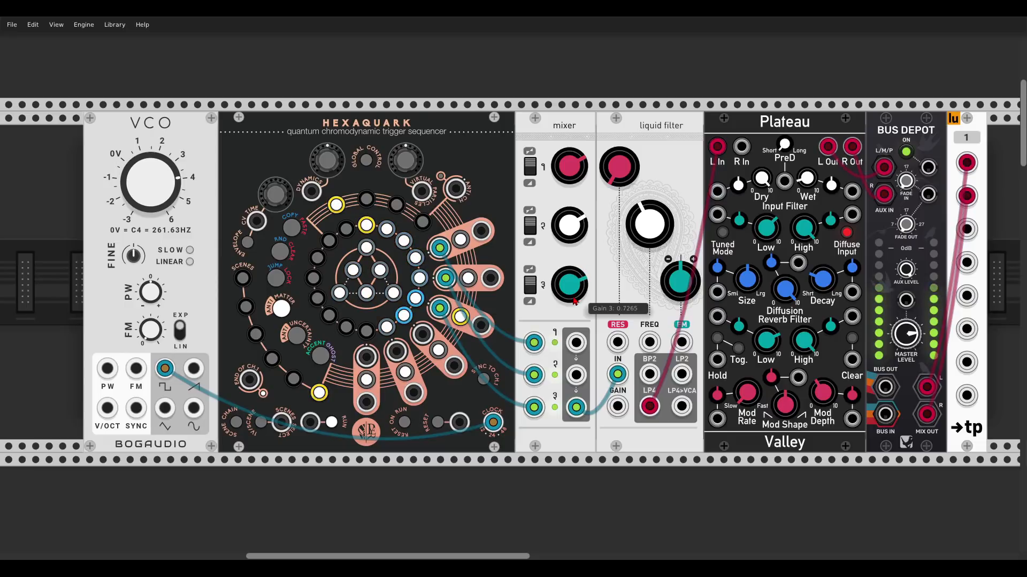
Sweep the liquid filter's frequency up through about 655 Hz and lower the Bus Depot master level
drag(642, 234, 641, 225)
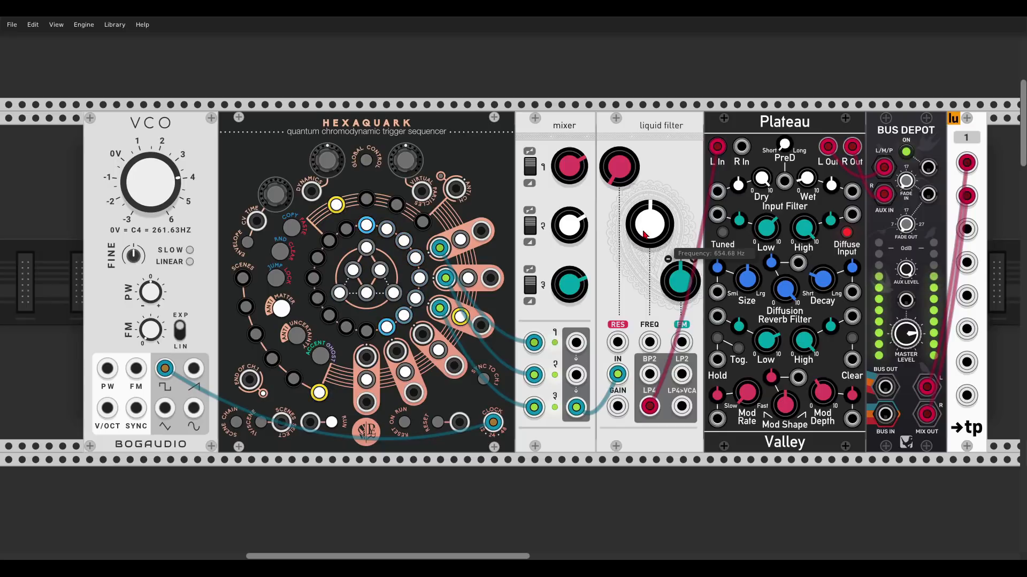
drag(906, 334, 906, 348)
drag(655, 243, 649, 212)
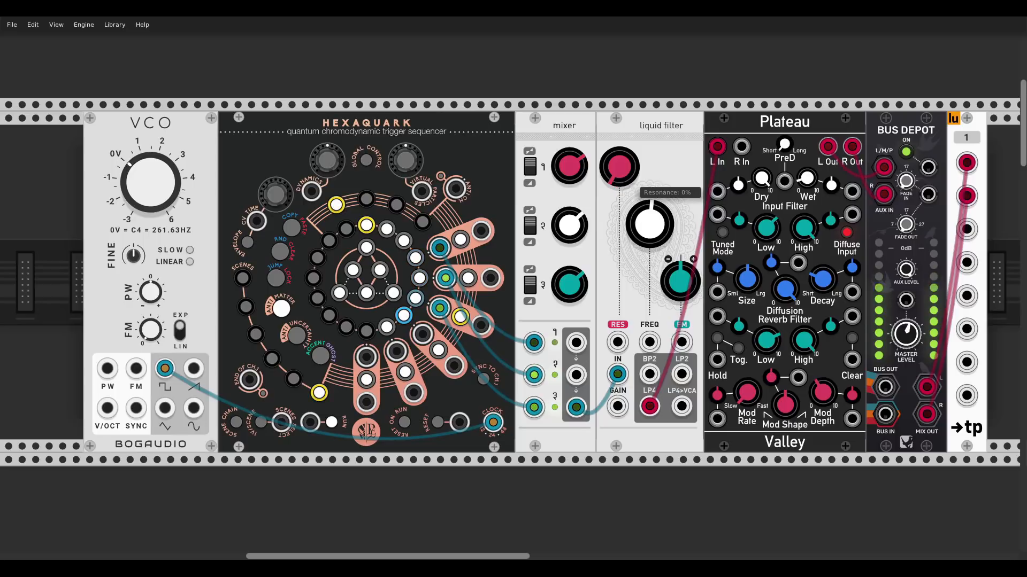
Raise the liquid filter's resonance slightly and patch Hexaquark channel 4's envelope CV output into the filter's FM input
drag(611, 160, 610, 147)
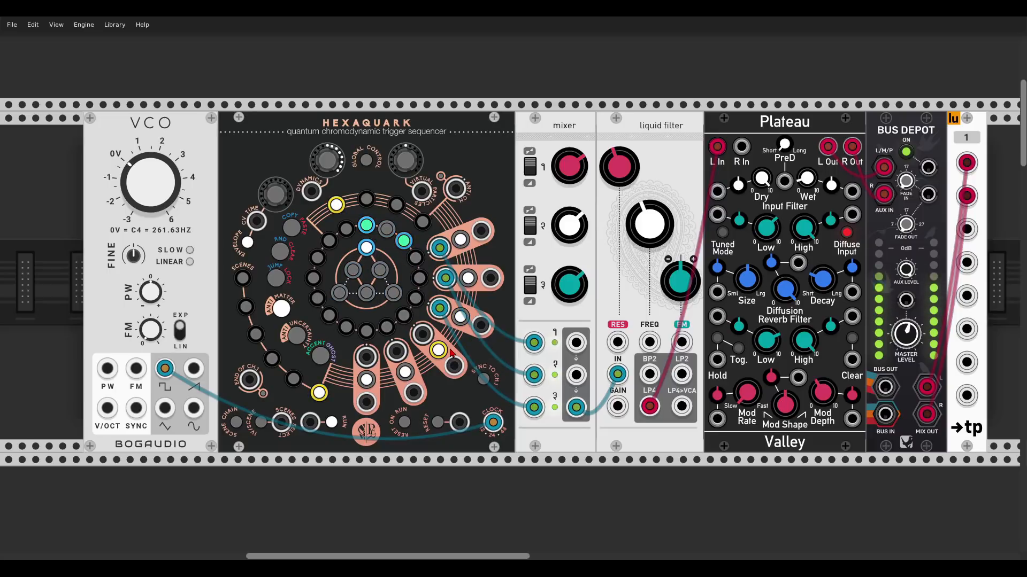
drag(454, 366, 679, 341)
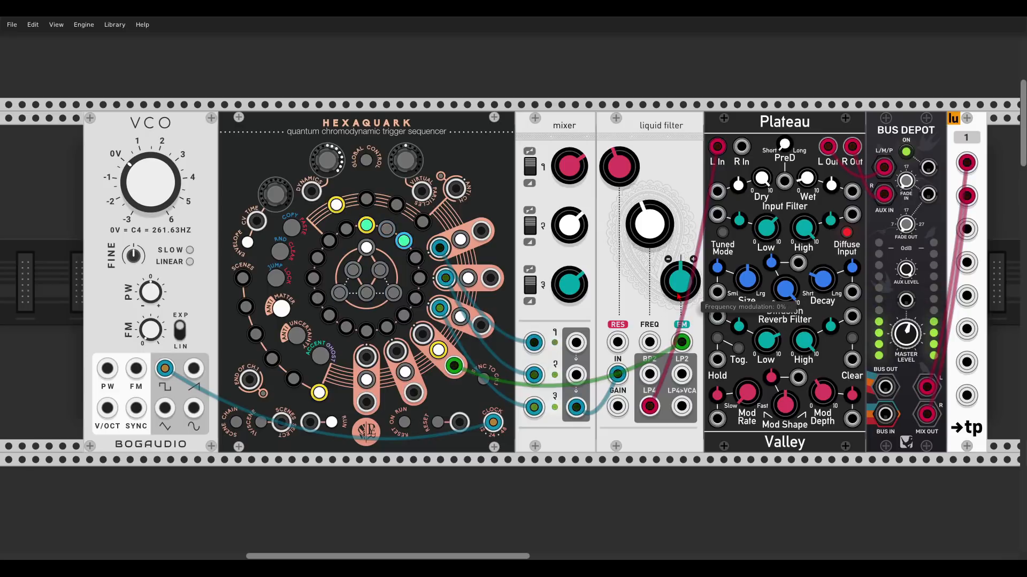
Look over the next patch's chain from CLKD and Hexaquark to Plateau, and examine the Palette oscillator's model list
scroll(503, 265, down, 10)
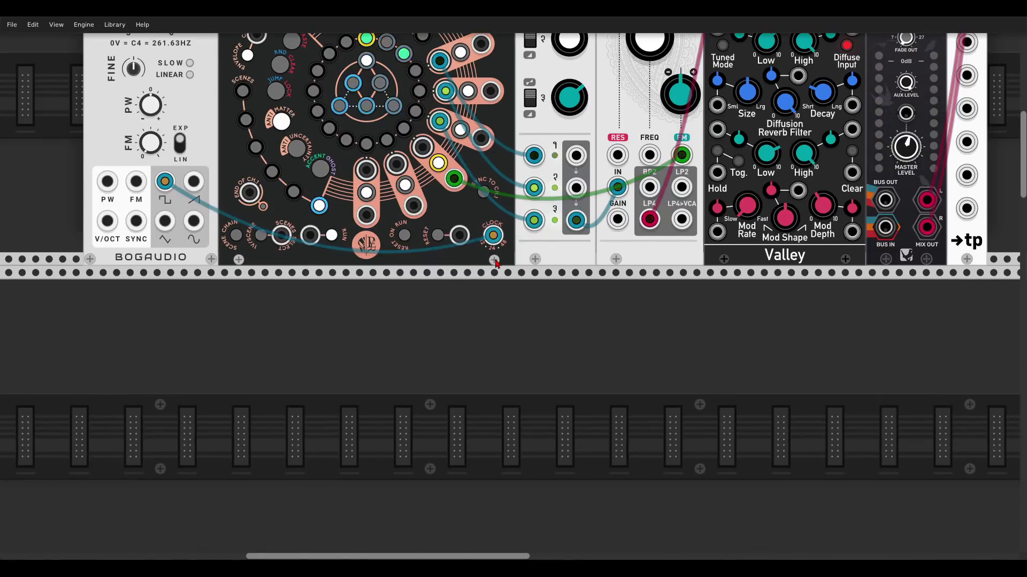
scroll(502, 264, down, 5)
drag(452, 152, 672, 91)
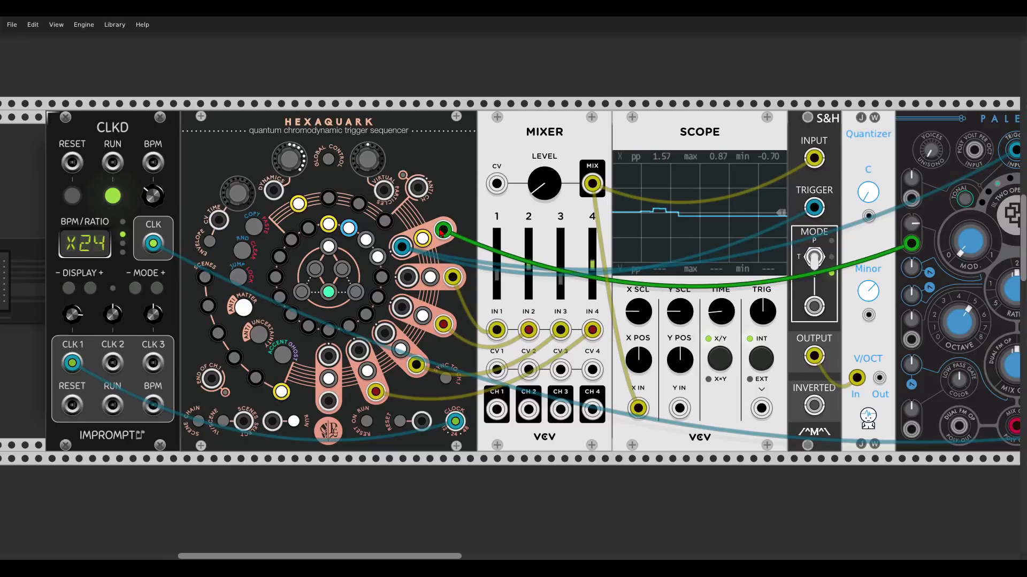
scroll(749, 139, right, 5)
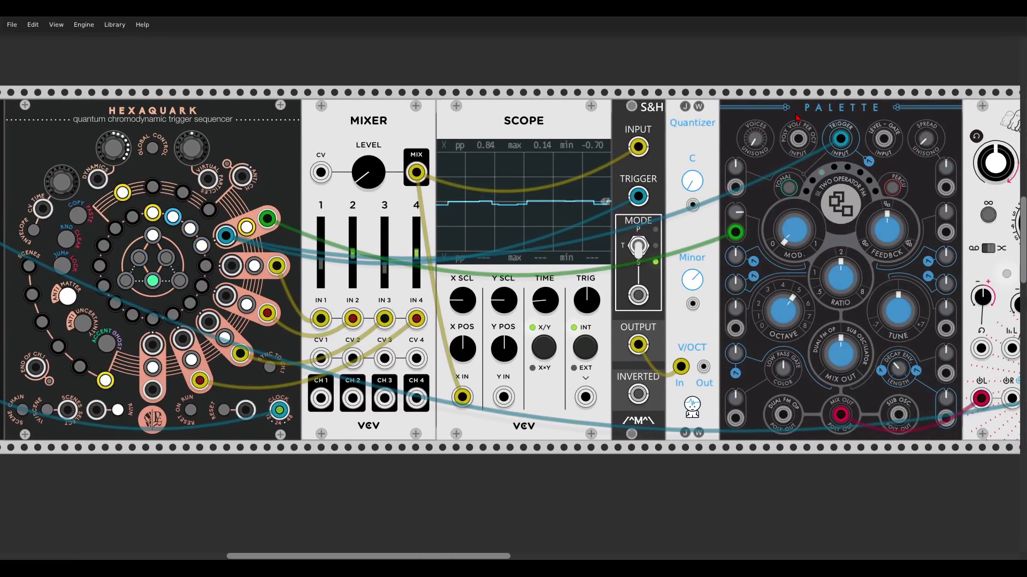
scroll(799, 113, right, 12)
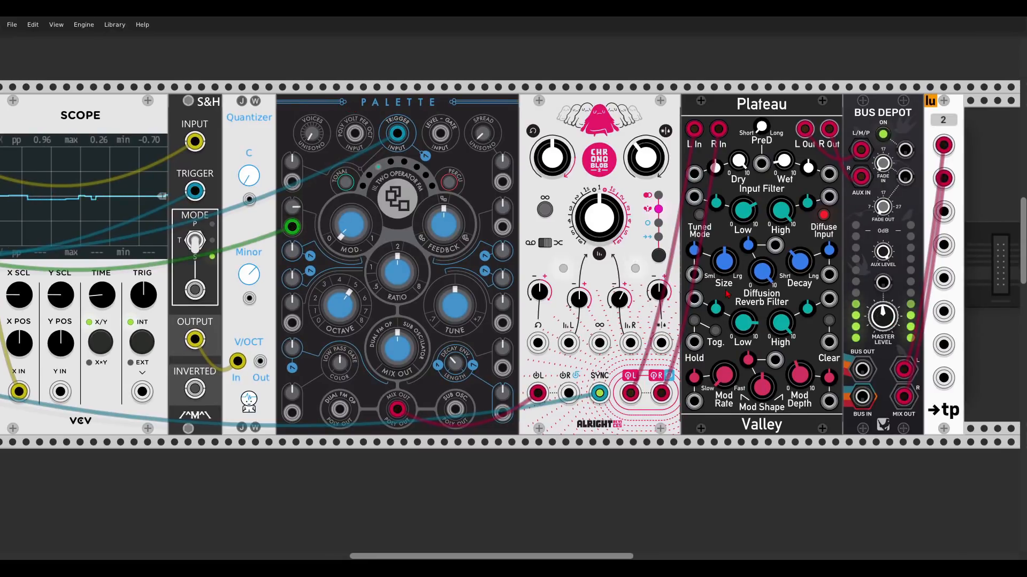
scroll(713, 83, left, 13)
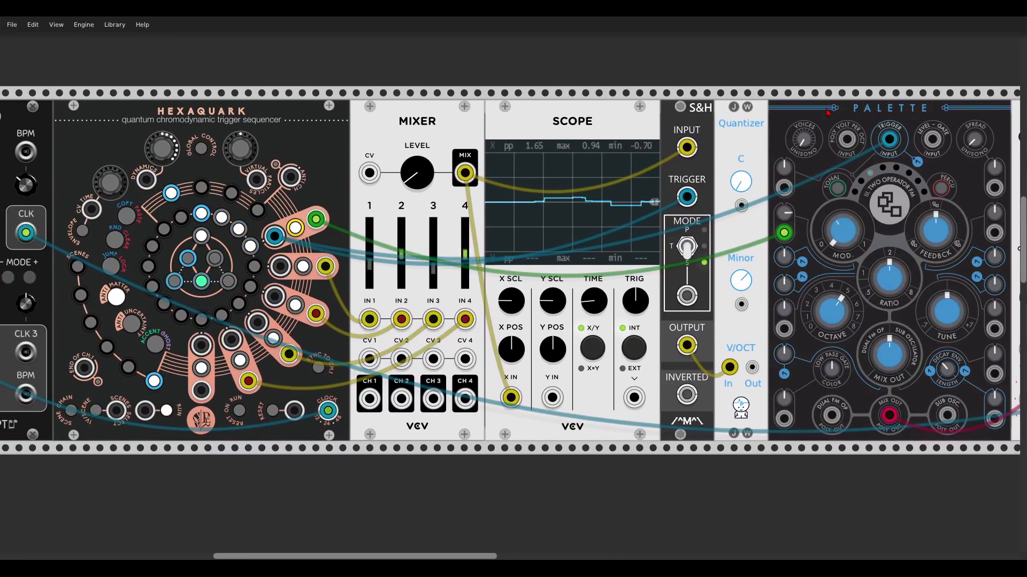
right_click(826, 110)
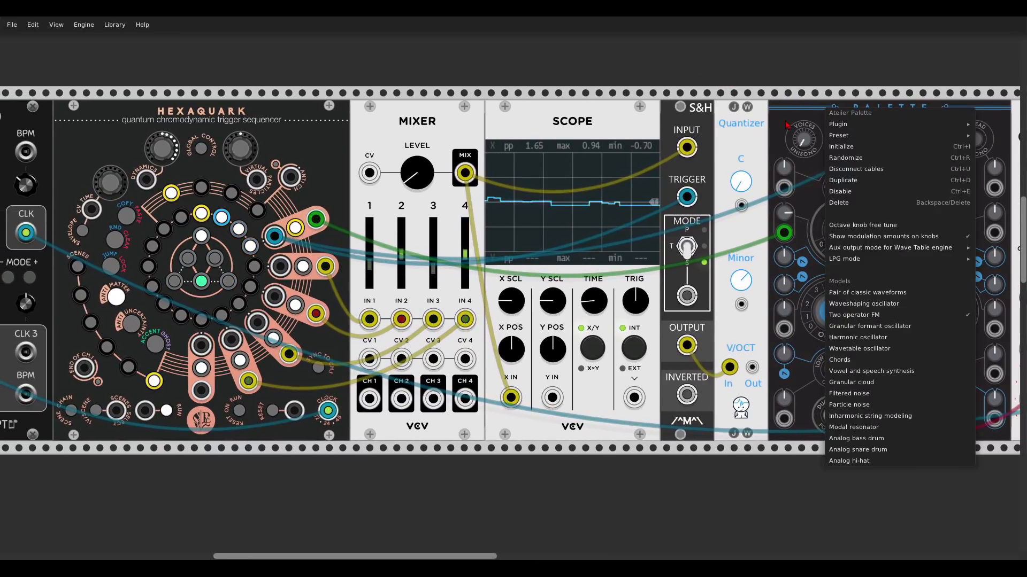
click(538, 171)
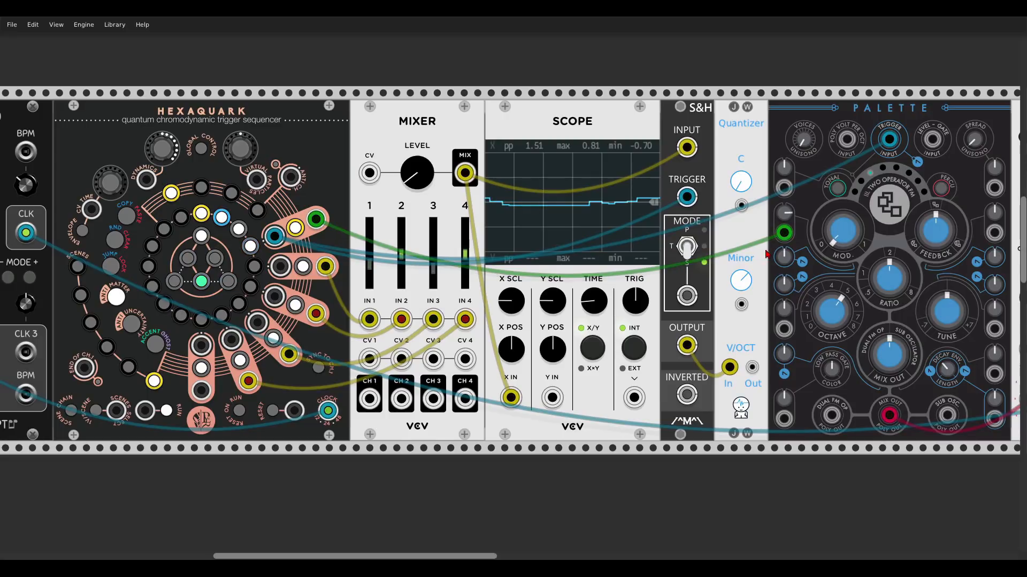
Examine how Hexaquark's envelope CVs are summed in the mixer and sampled by the S&H, triggered from channel 1
drag(479, 98, 603, 93)
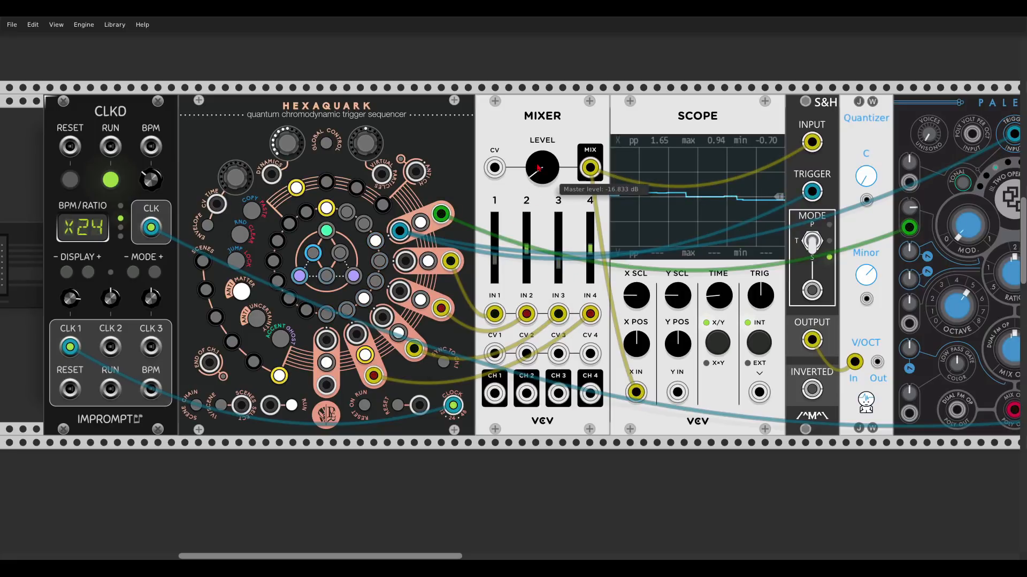
scroll(558, 184, right, 3)
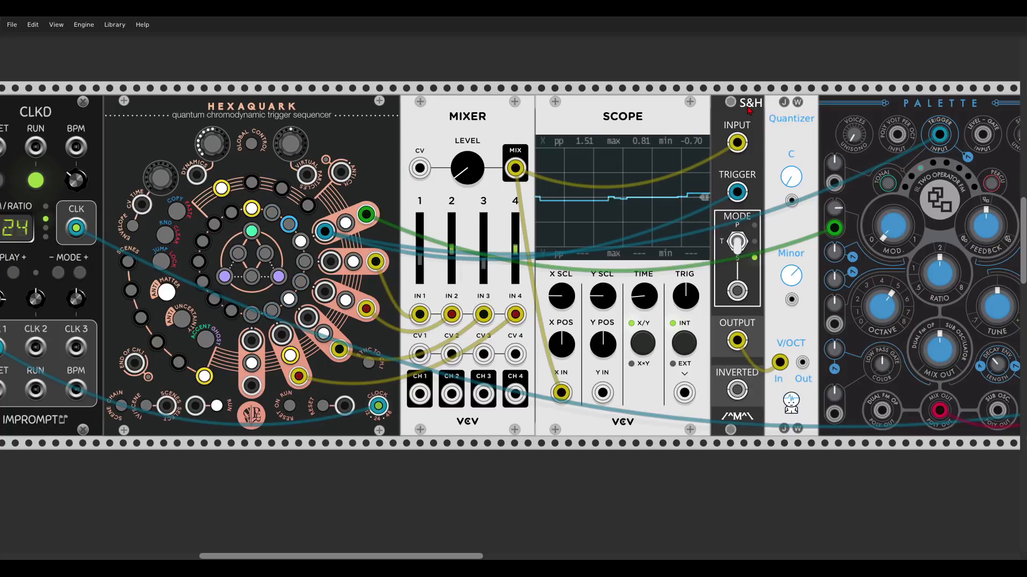
drag(748, 109, 692, 107)
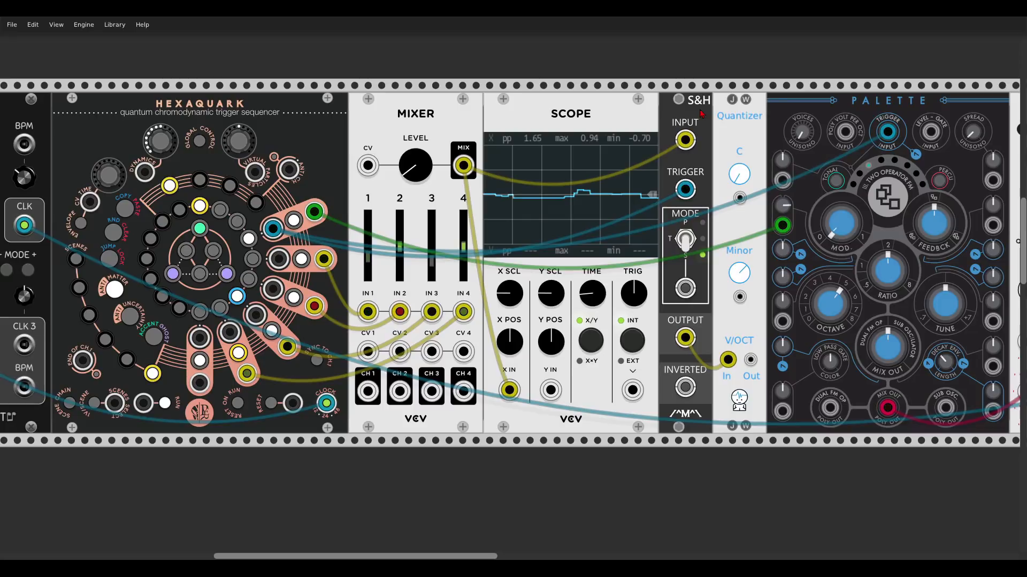
drag(687, 194, 271, 233)
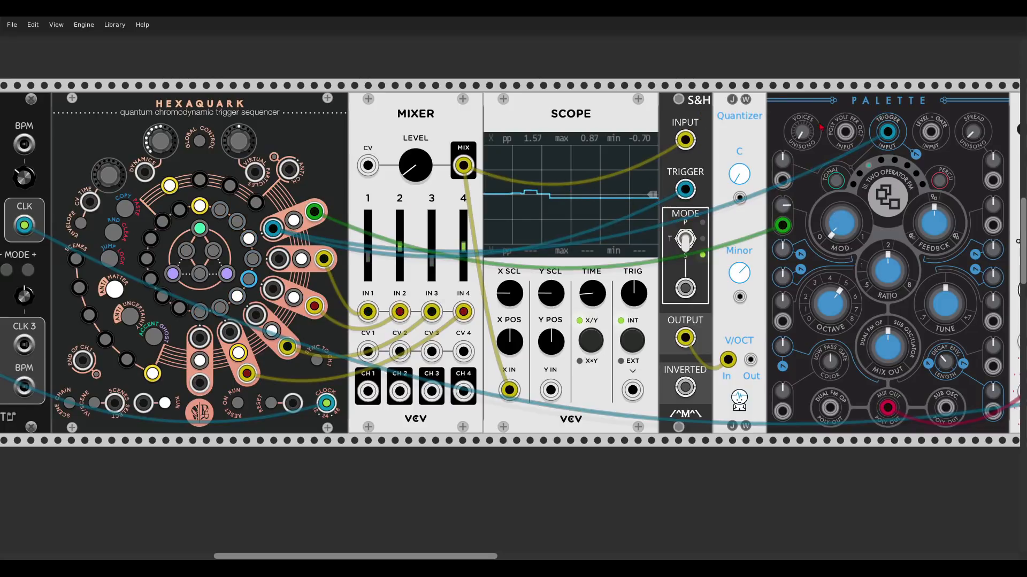
Patch the quantizer's V/OCT output into Palette's volt-per-octave input and look over the complete voice up to the Bus Depot
drag(777, 105, 654, 91)
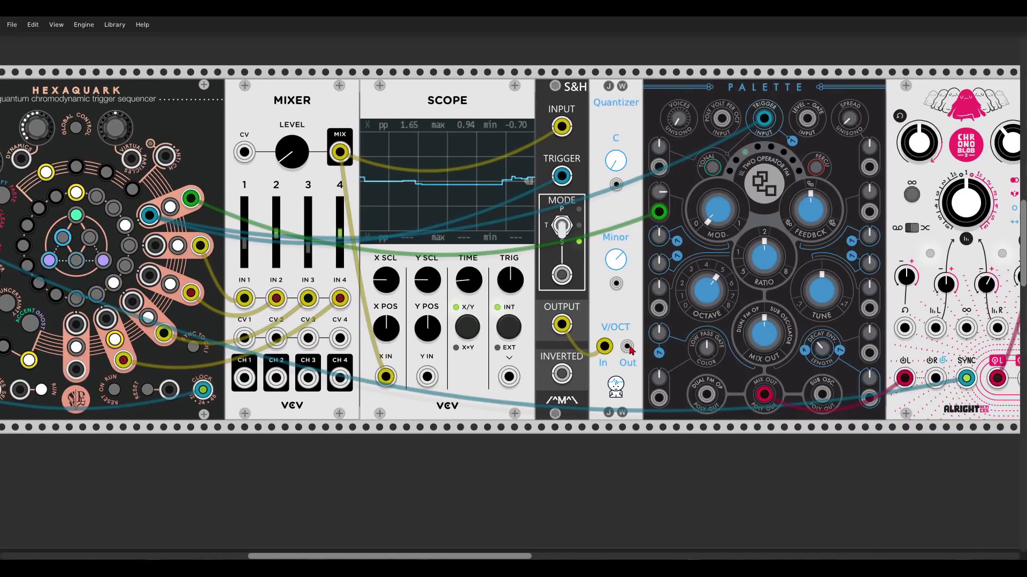
drag(626, 347, 722, 118)
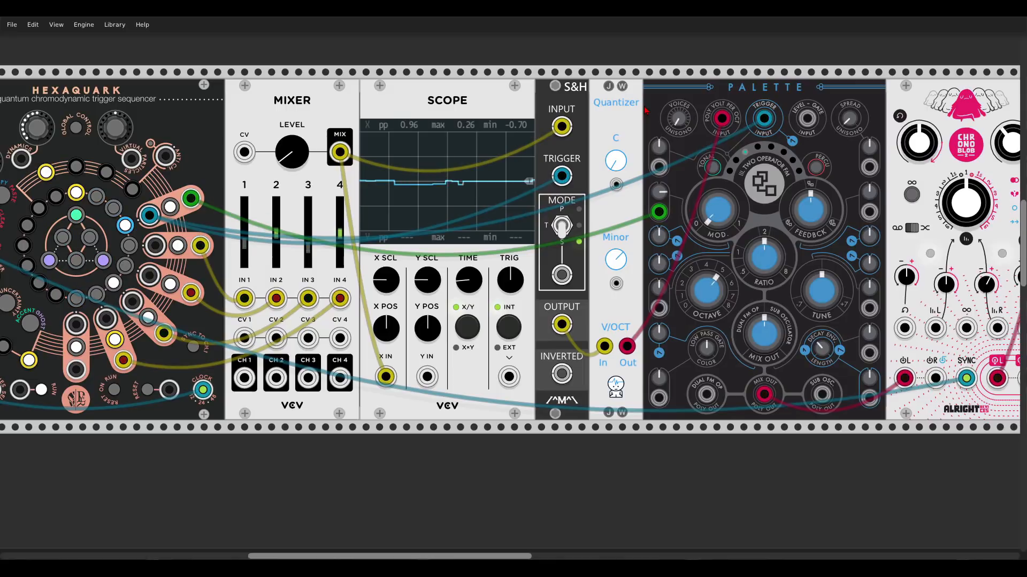
scroll(636, 111, down, 1)
scroll(636, 111, down, 1)
drag(594, 88, 683, 129)
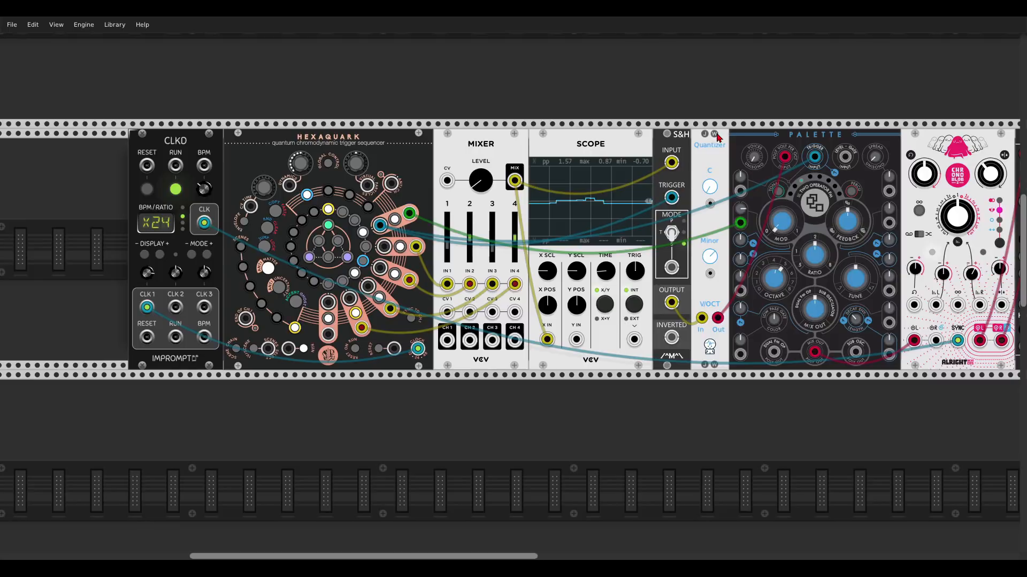
drag(716, 136, 358, 136)
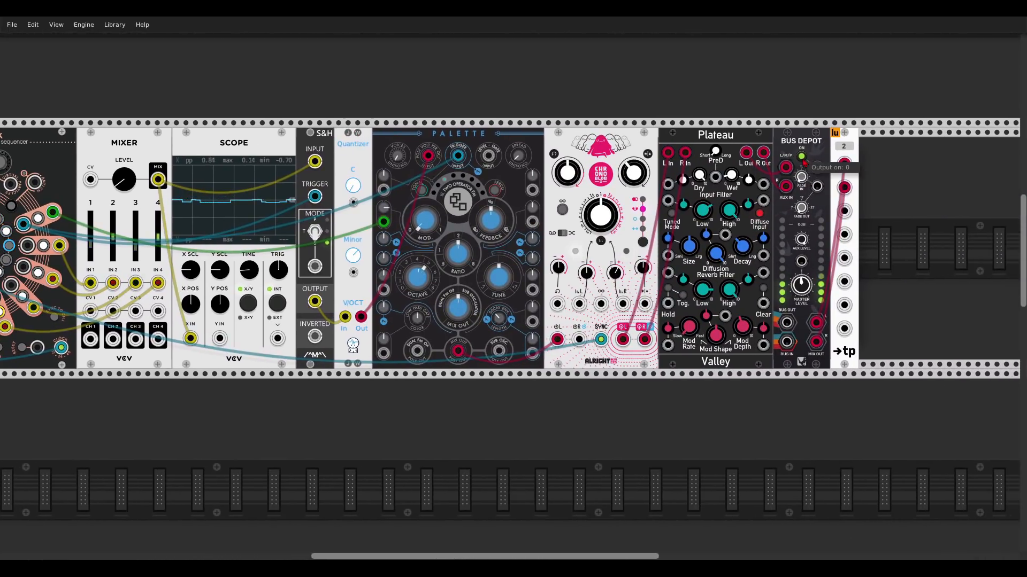
Switch off the Palette patch's Bus Depot output and switch on the Bus Depot output of the Pico Drums patch
click(802, 156)
drag(275, 392, 712, 168)
drag(632, 355, 706, 177)
scroll(706, 177, down, 3)
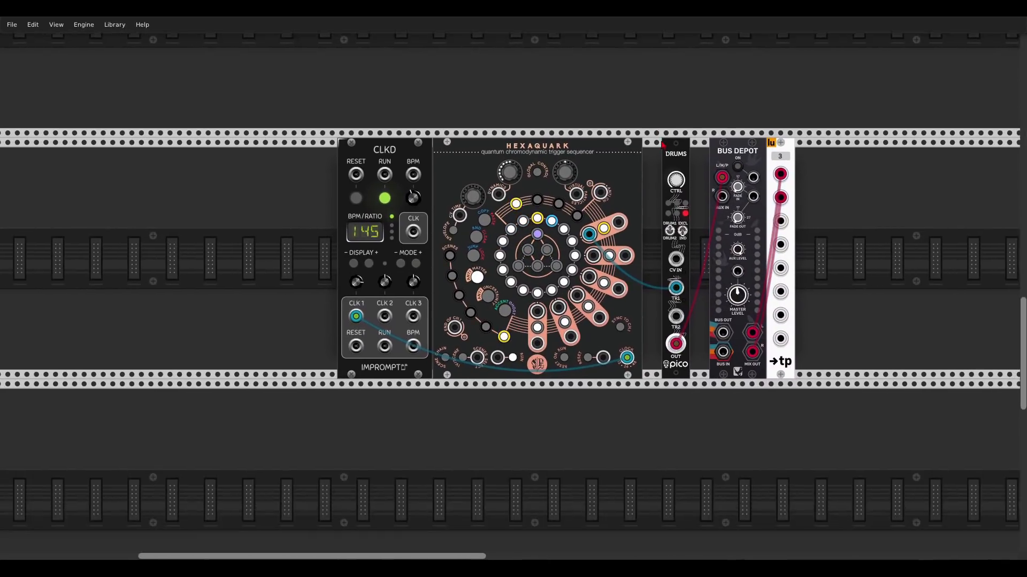
scroll(658, 219, up, 3)
drag(658, 218, 649, 244)
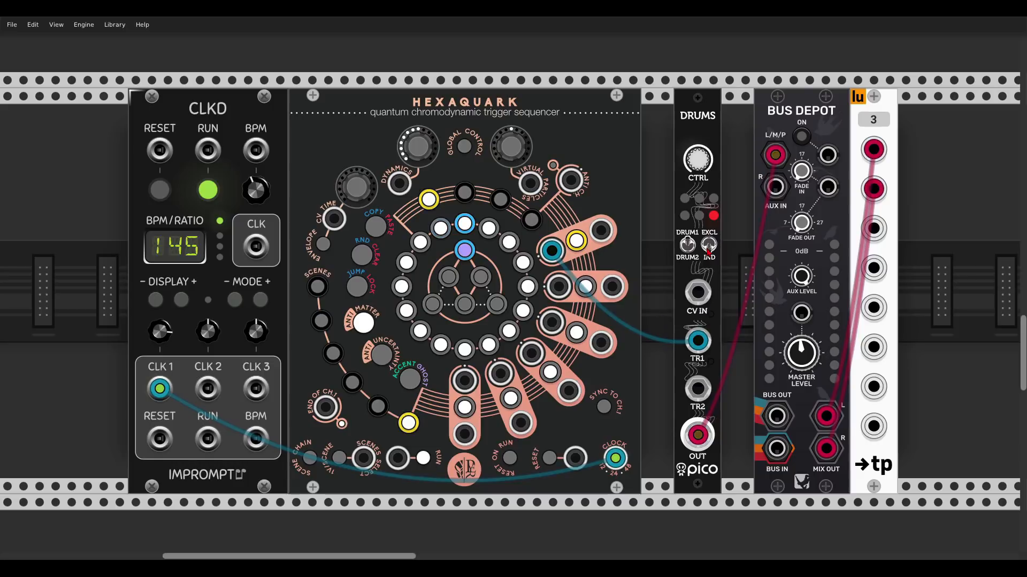
click(801, 136)
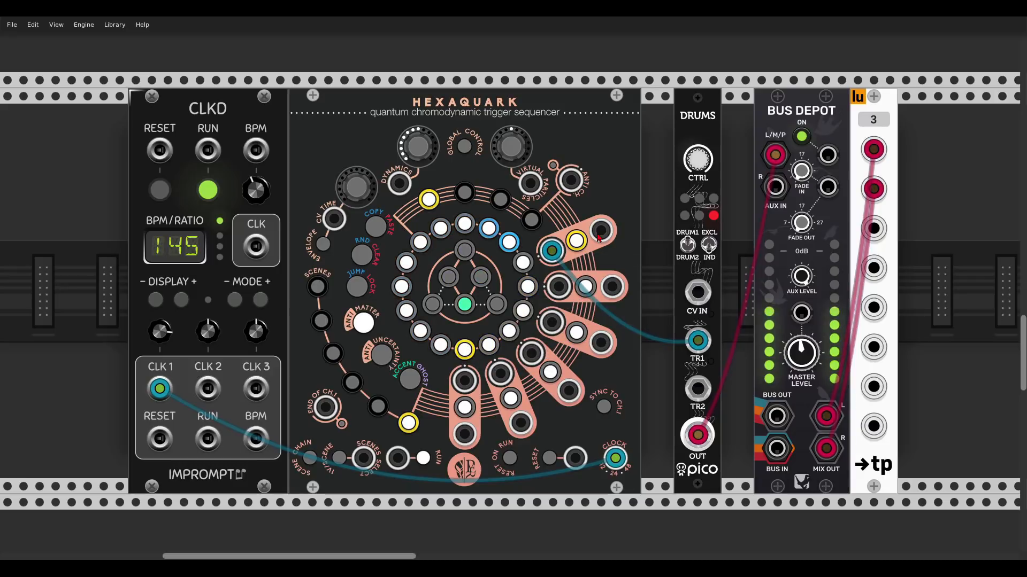
Check the Drums module's CV-to-sample setting, patch Hexaquark channel 1's envelope CV into its CV input, and raise Virtual Particles
right_click(690, 120)
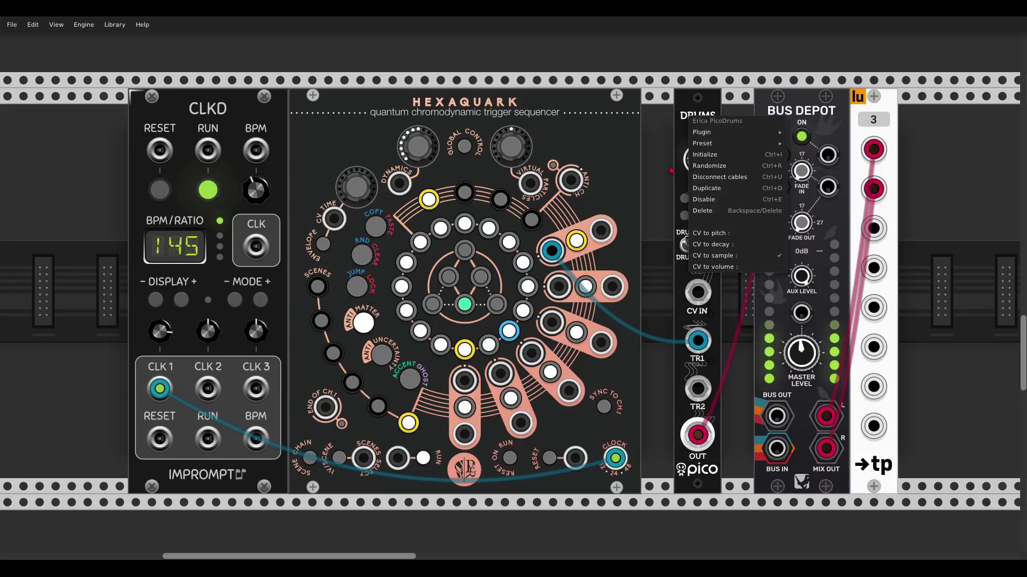
click(602, 231)
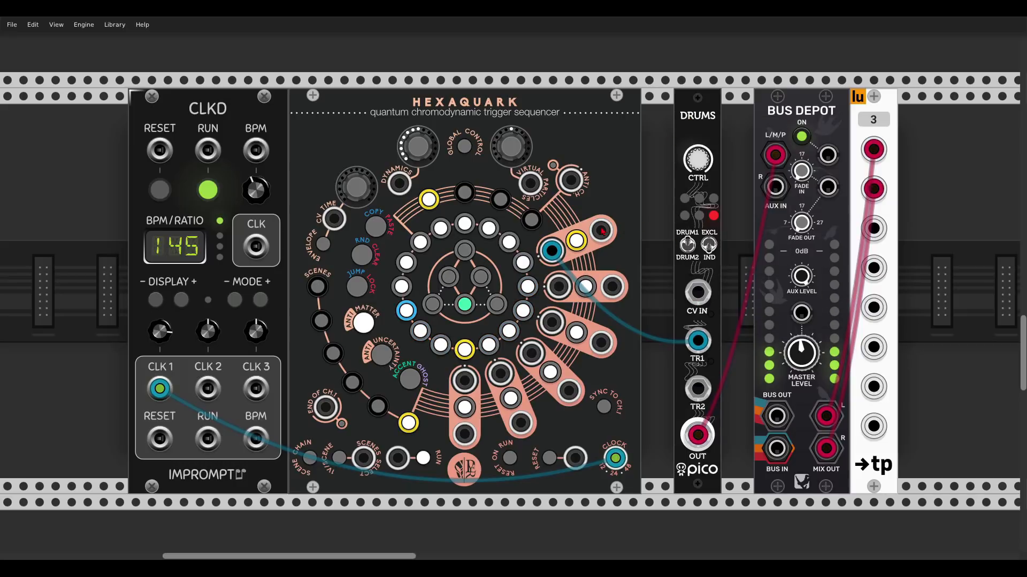
drag(602, 231, 697, 292)
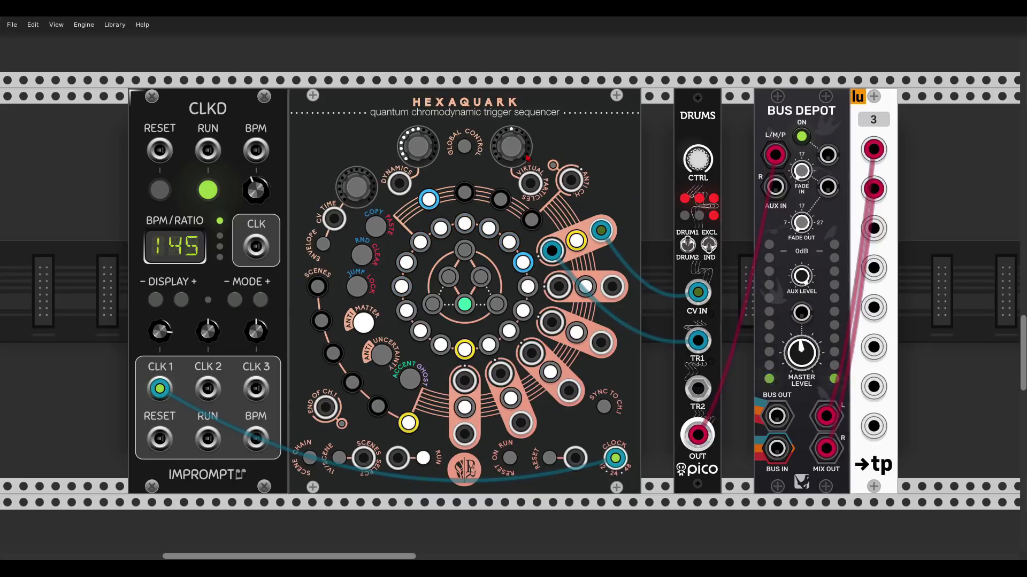
mouse_move(527, 157)
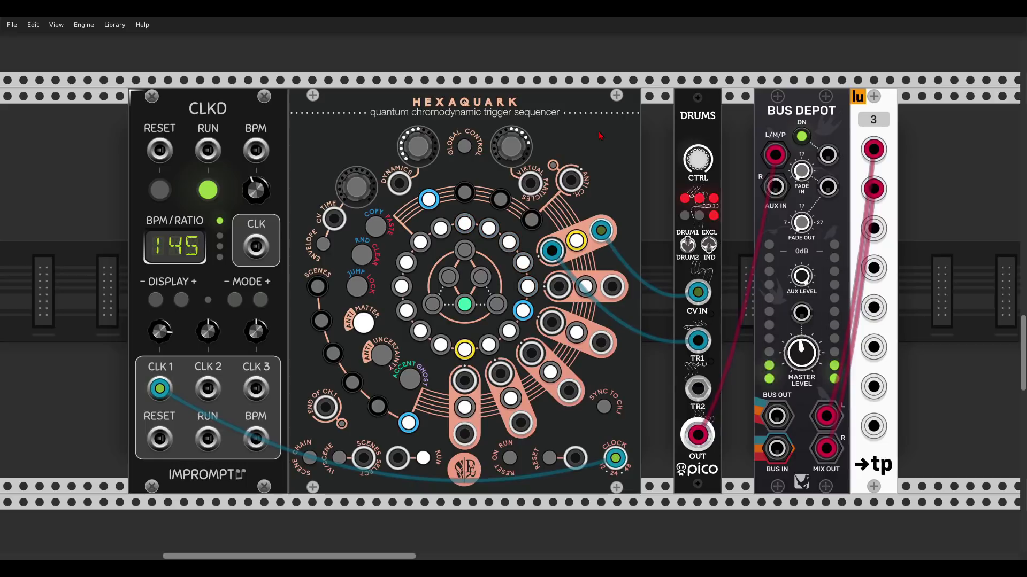
Switch off the Drums patch's Bus Depot output and raise the mixer's master level in the VCO-clocked Hexaquark drum patch
click(801, 137)
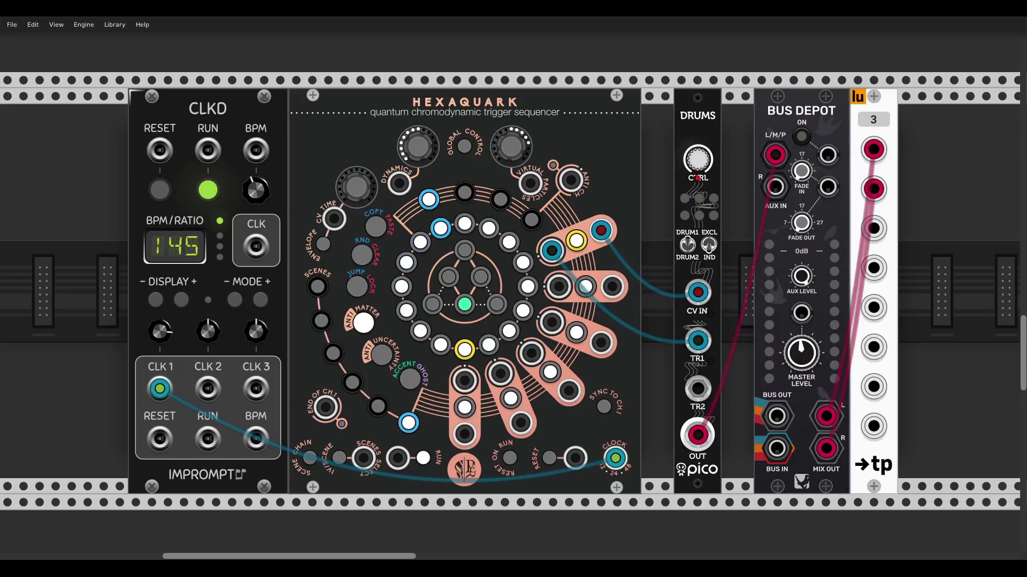
scroll(697, 178, down, 12)
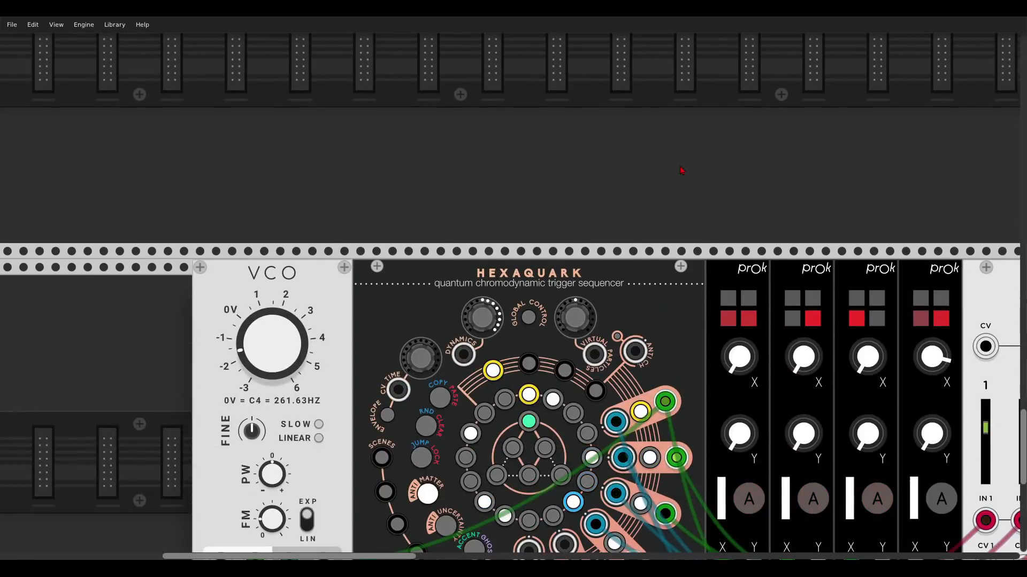
scroll(681, 170, down, 5)
scroll(681, 170, right, 4)
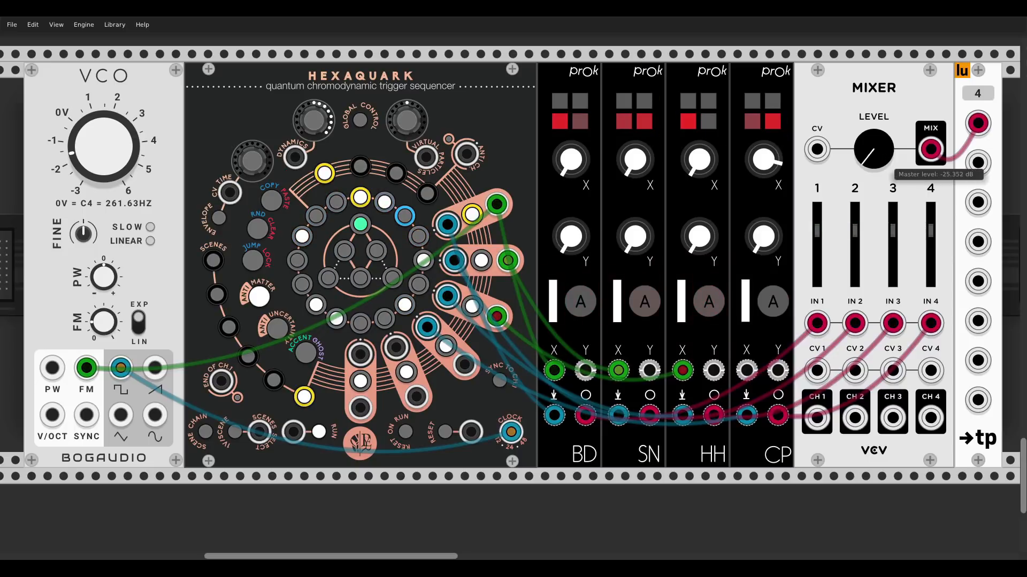
drag(873, 149, 873, 123)
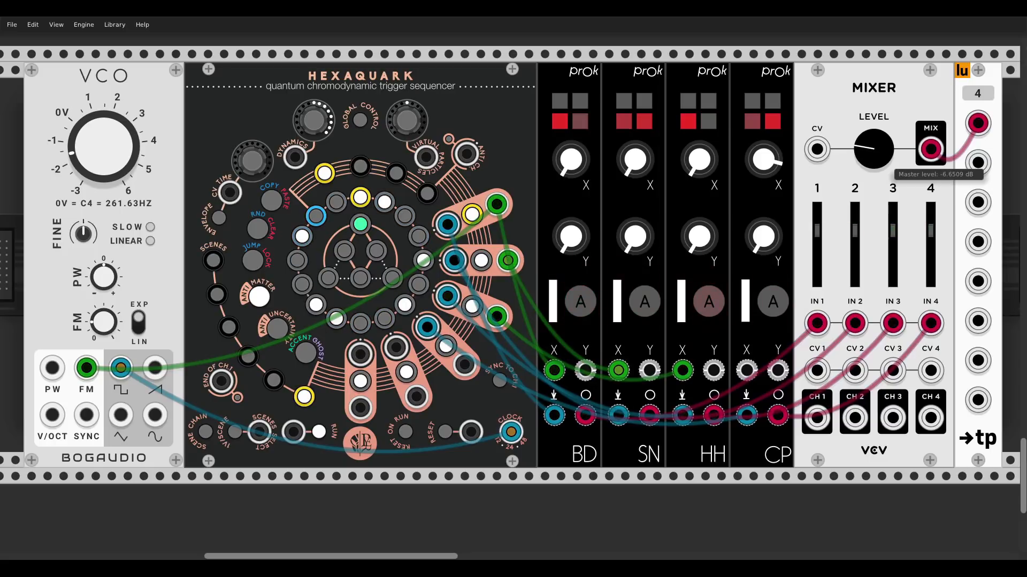
drag(873, 124, 873, 121)
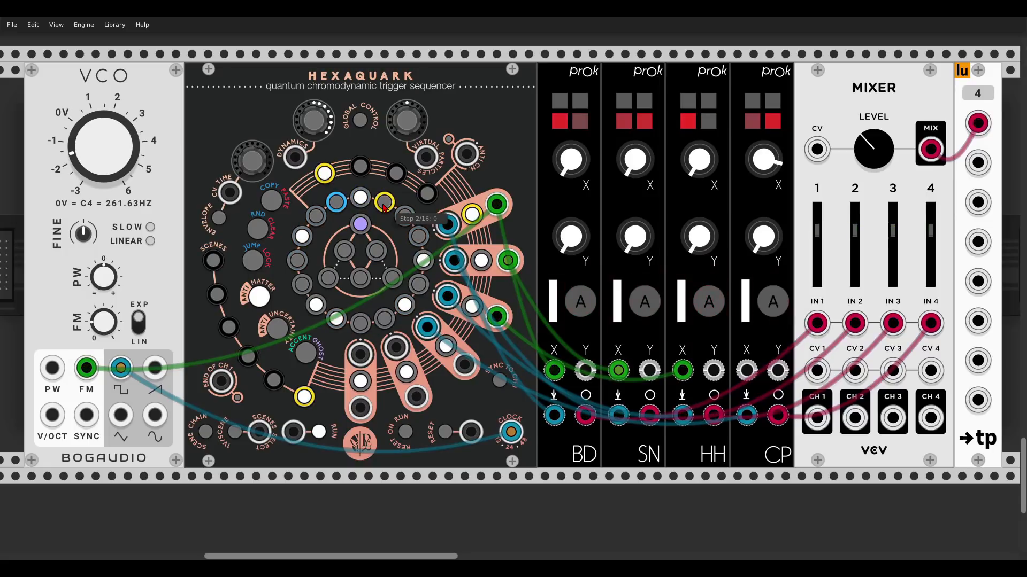
click(318, 307)
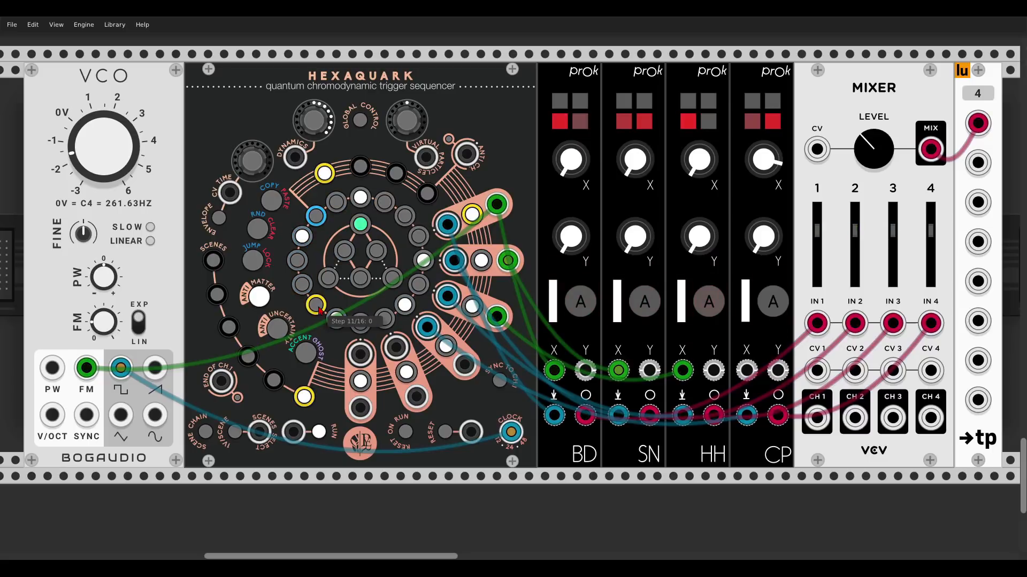